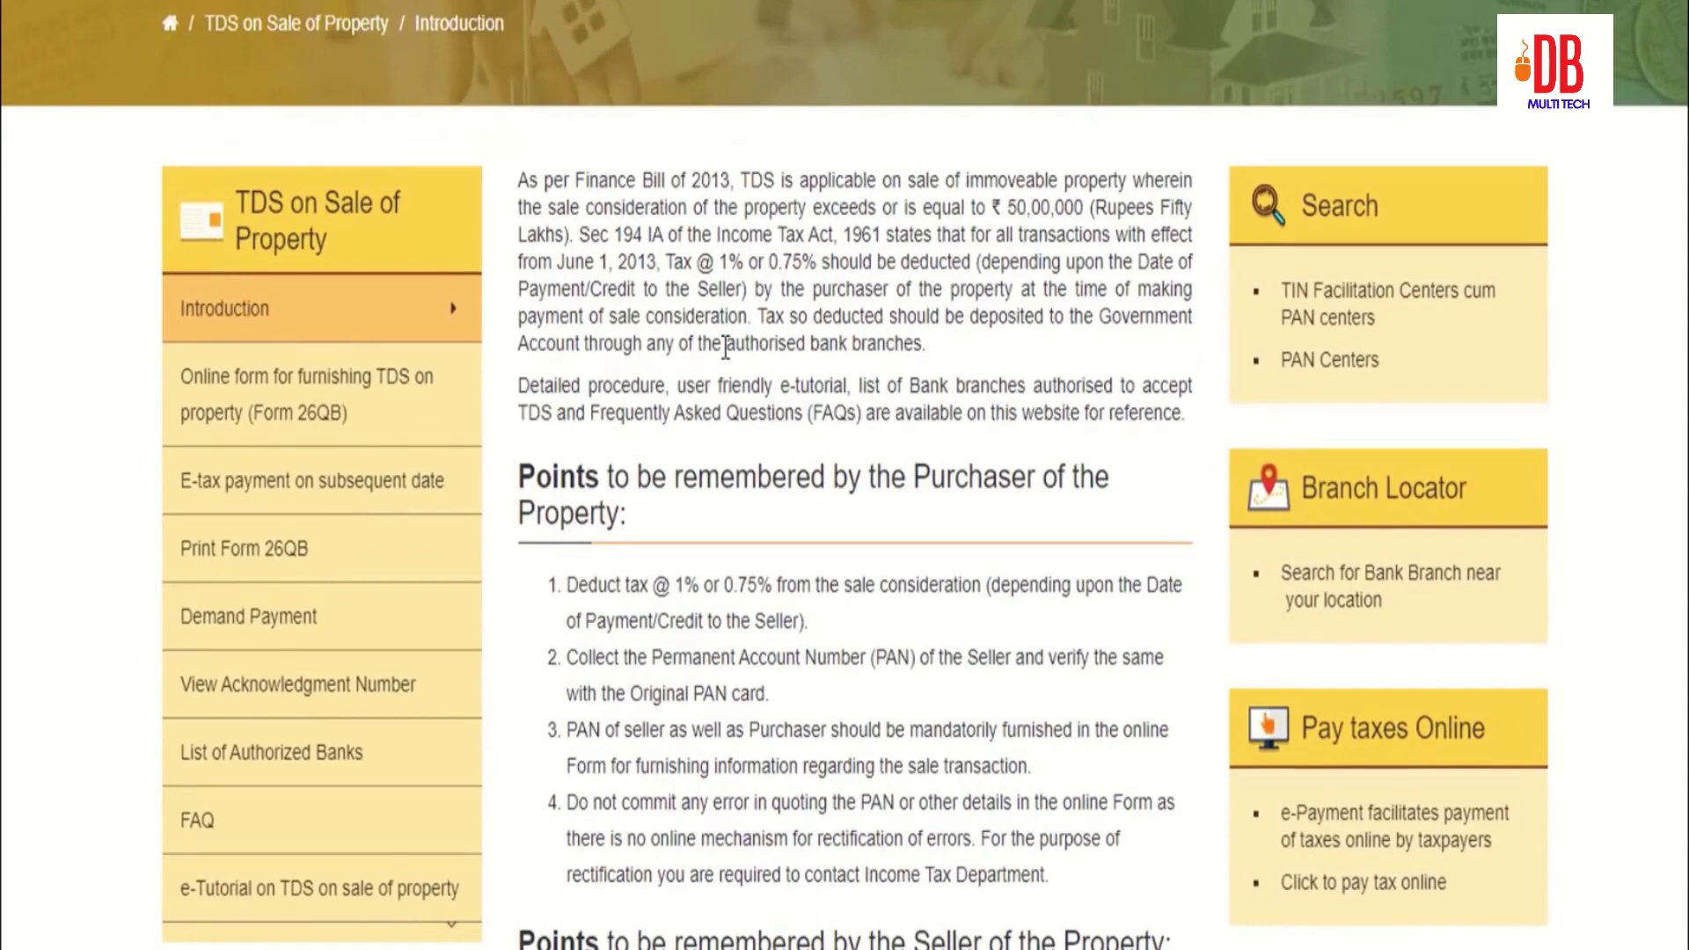
Step: Follow the online Form 26QB link and scroll down to the TDS on Property card
{"action": "scroll", "coordinate": [725, 347], "scroll_direction": "down", "scroll_amount": 5}
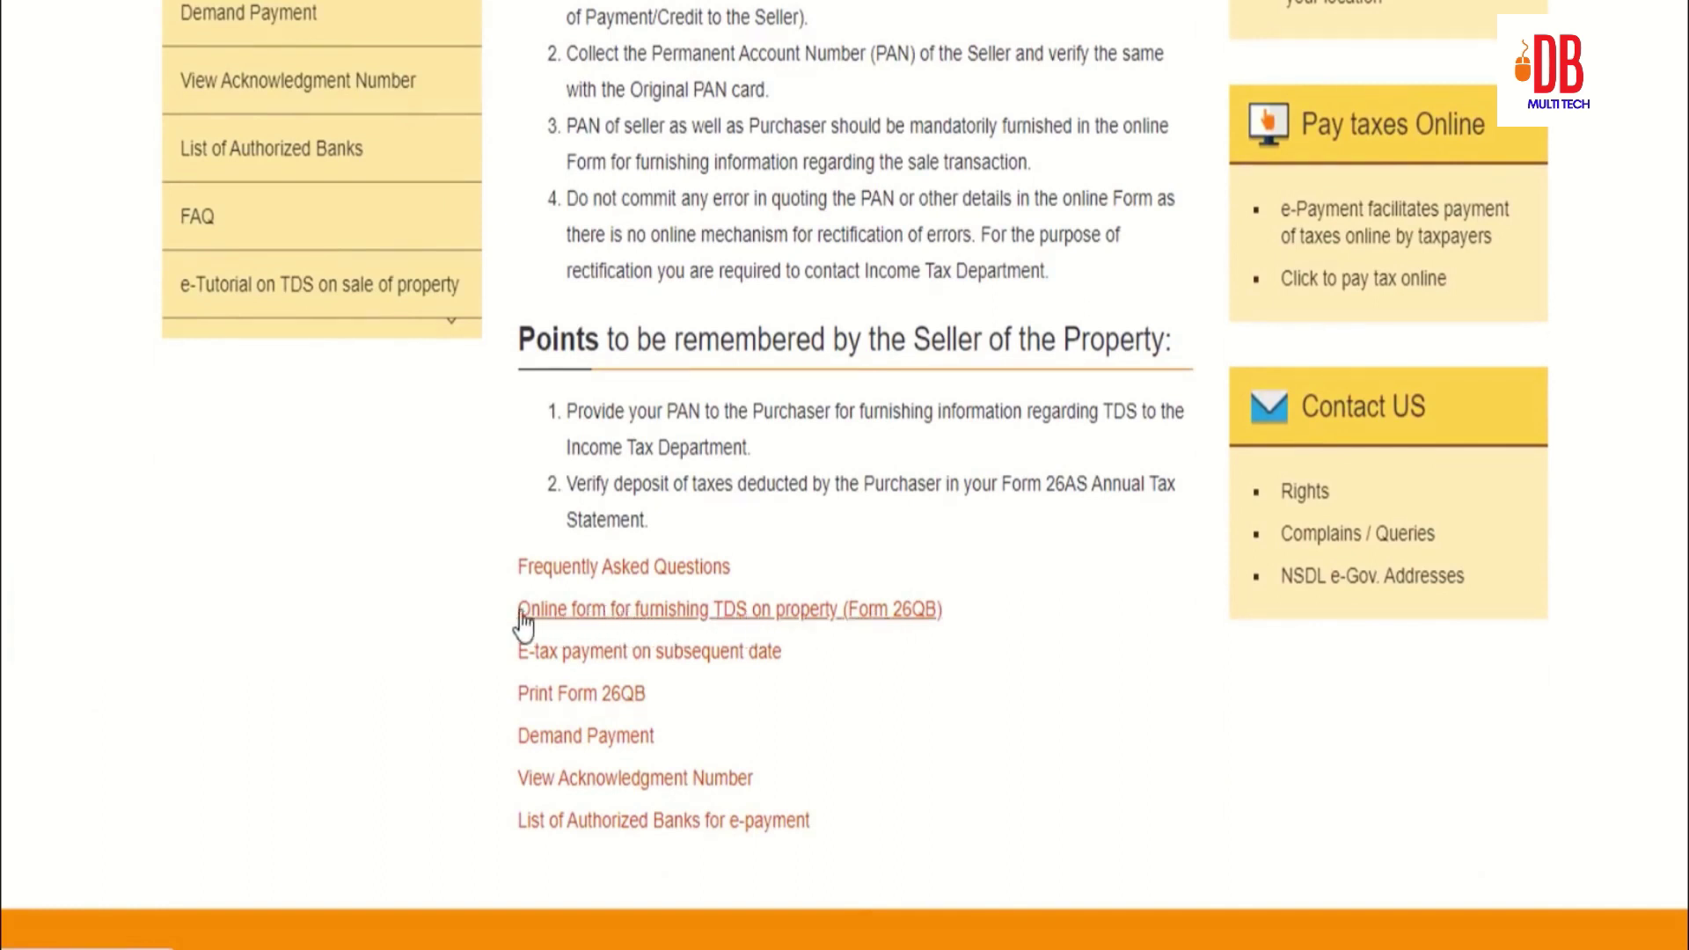
{"action": "left_click", "coordinate": [637, 613]}
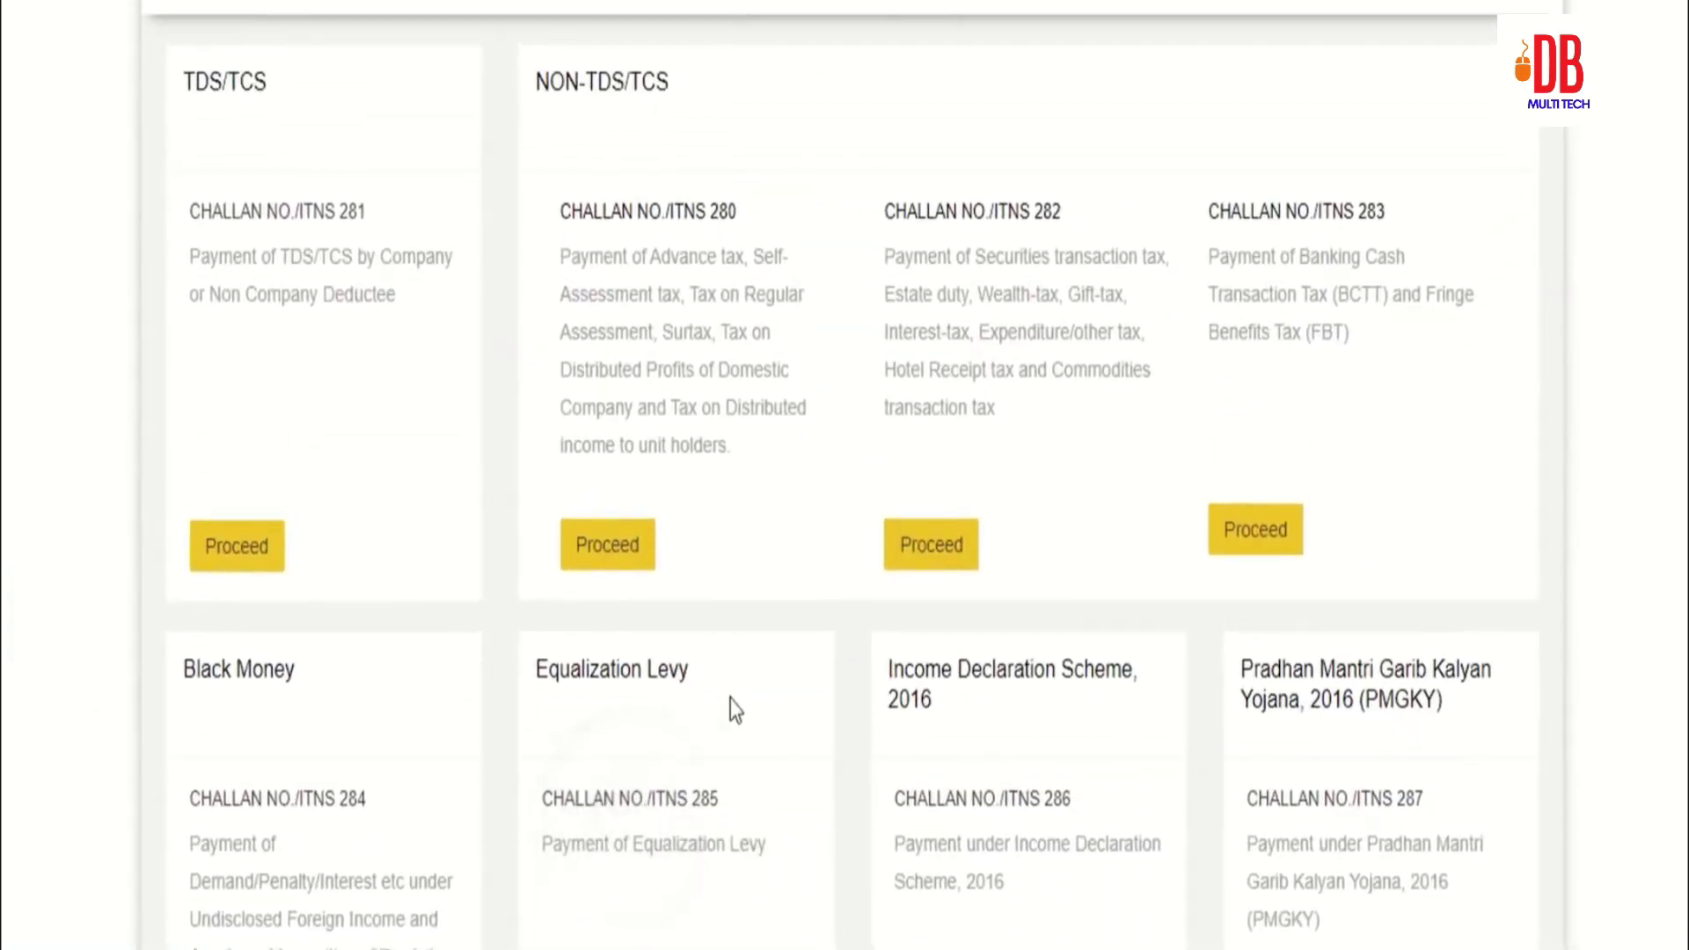
{"action": "scroll", "coordinate": [654, 684], "scroll_direction": "down", "scroll_amount": 5}
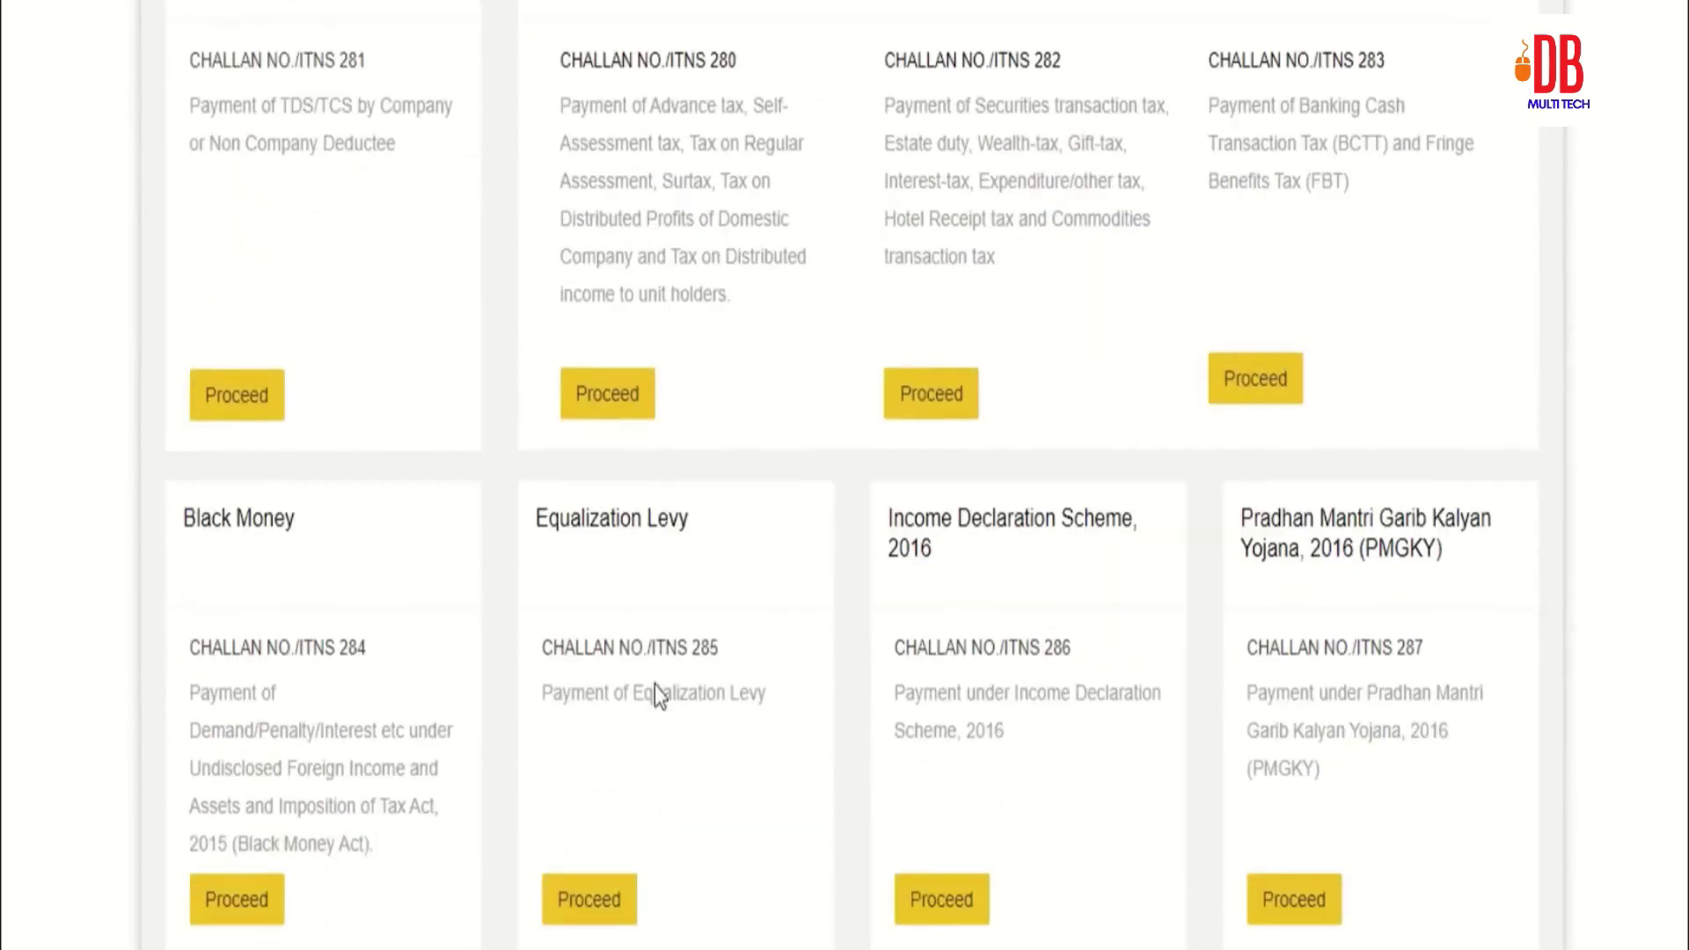
{"action": "scroll", "coordinate": [233, 814], "scroll_direction": "down", "scroll_amount": 2}
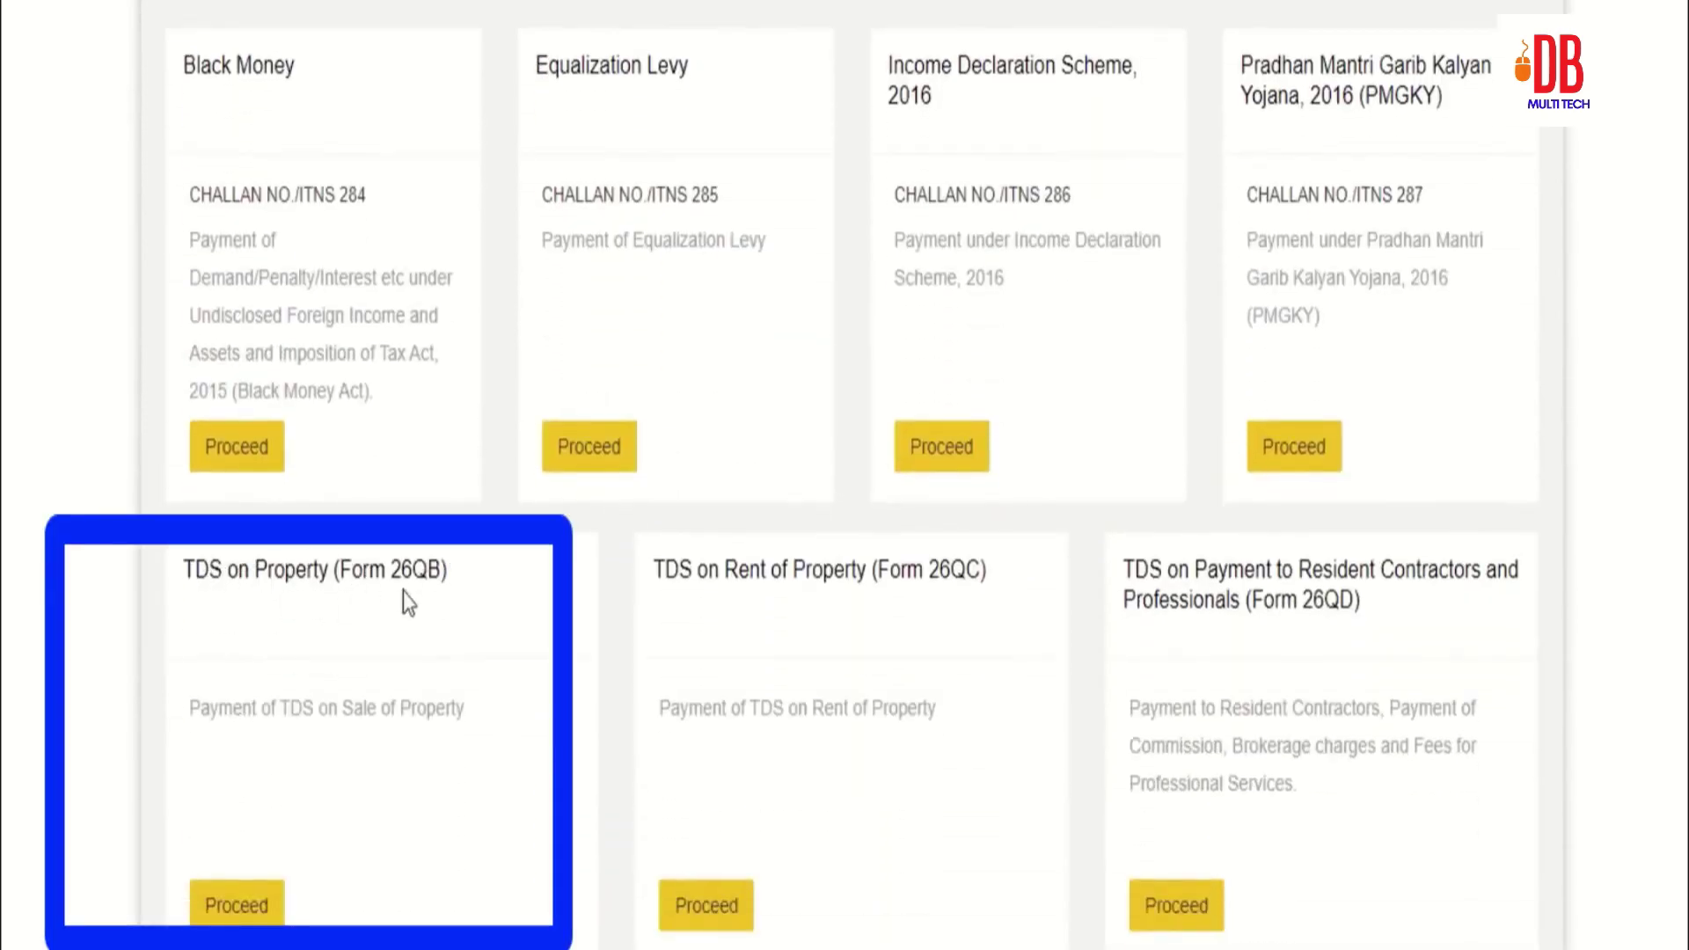
Step: Start Form 26QB with (0021) Income Tax (Other than Companies) and a resident seller
{"action": "left_click", "coordinate": [256, 912]}
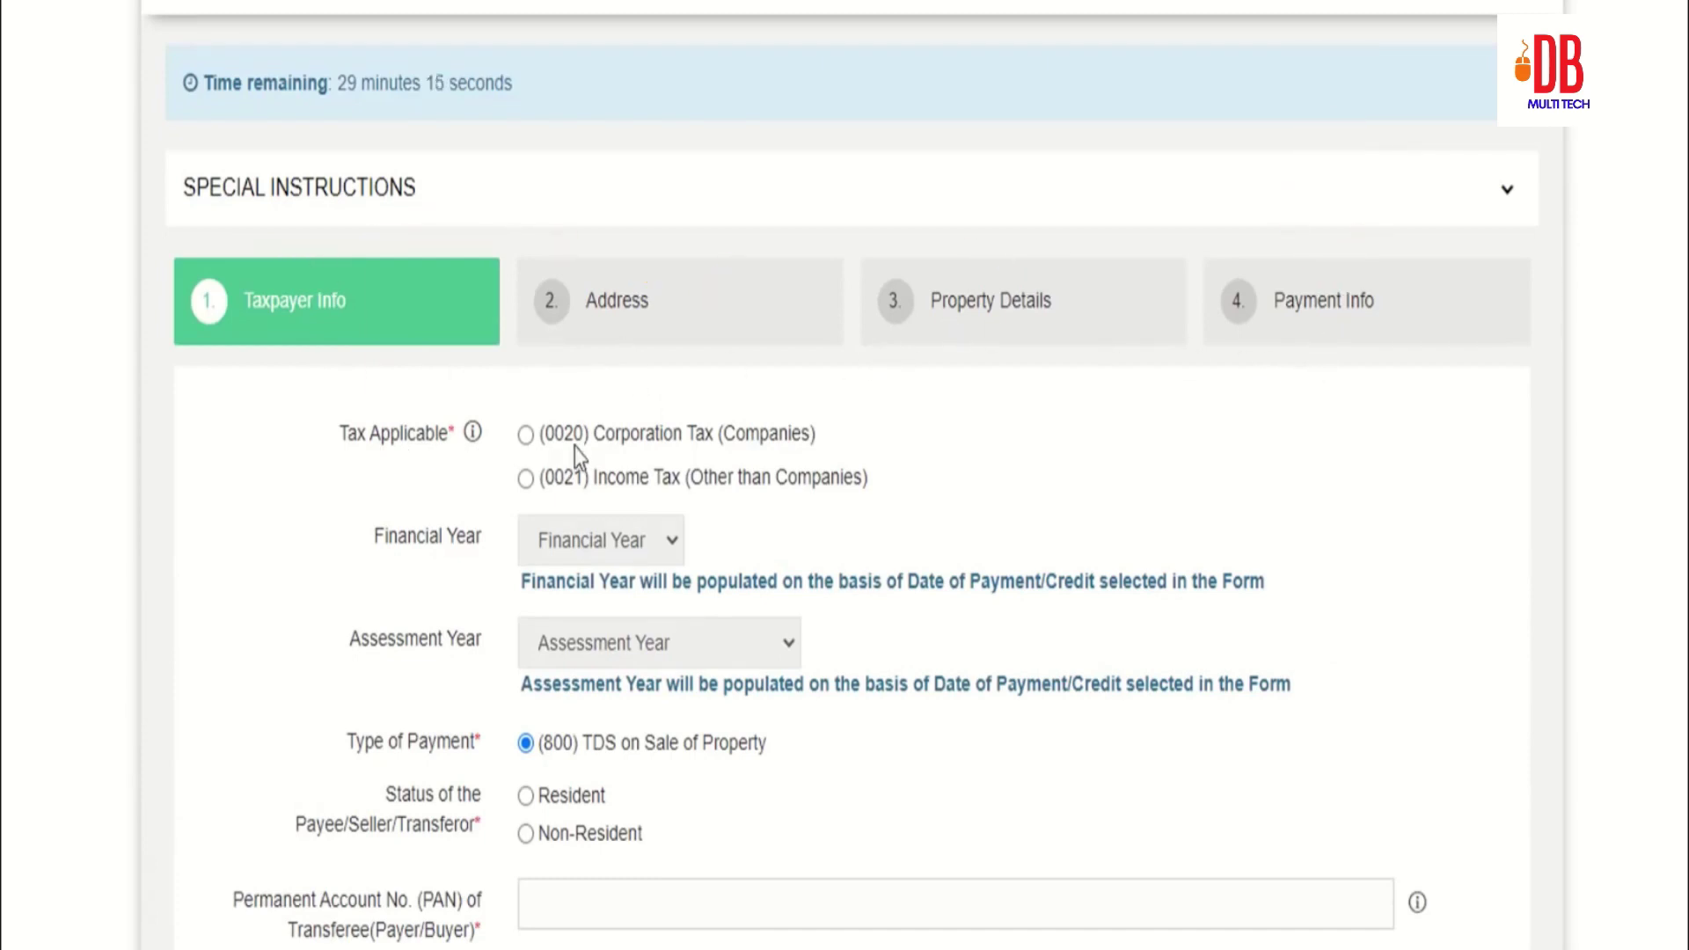
{"action": "left_click", "coordinate": [526, 479]}
{"action": "scroll", "coordinate": [661, 452], "scroll_direction": "down", "scroll_amount": 3}
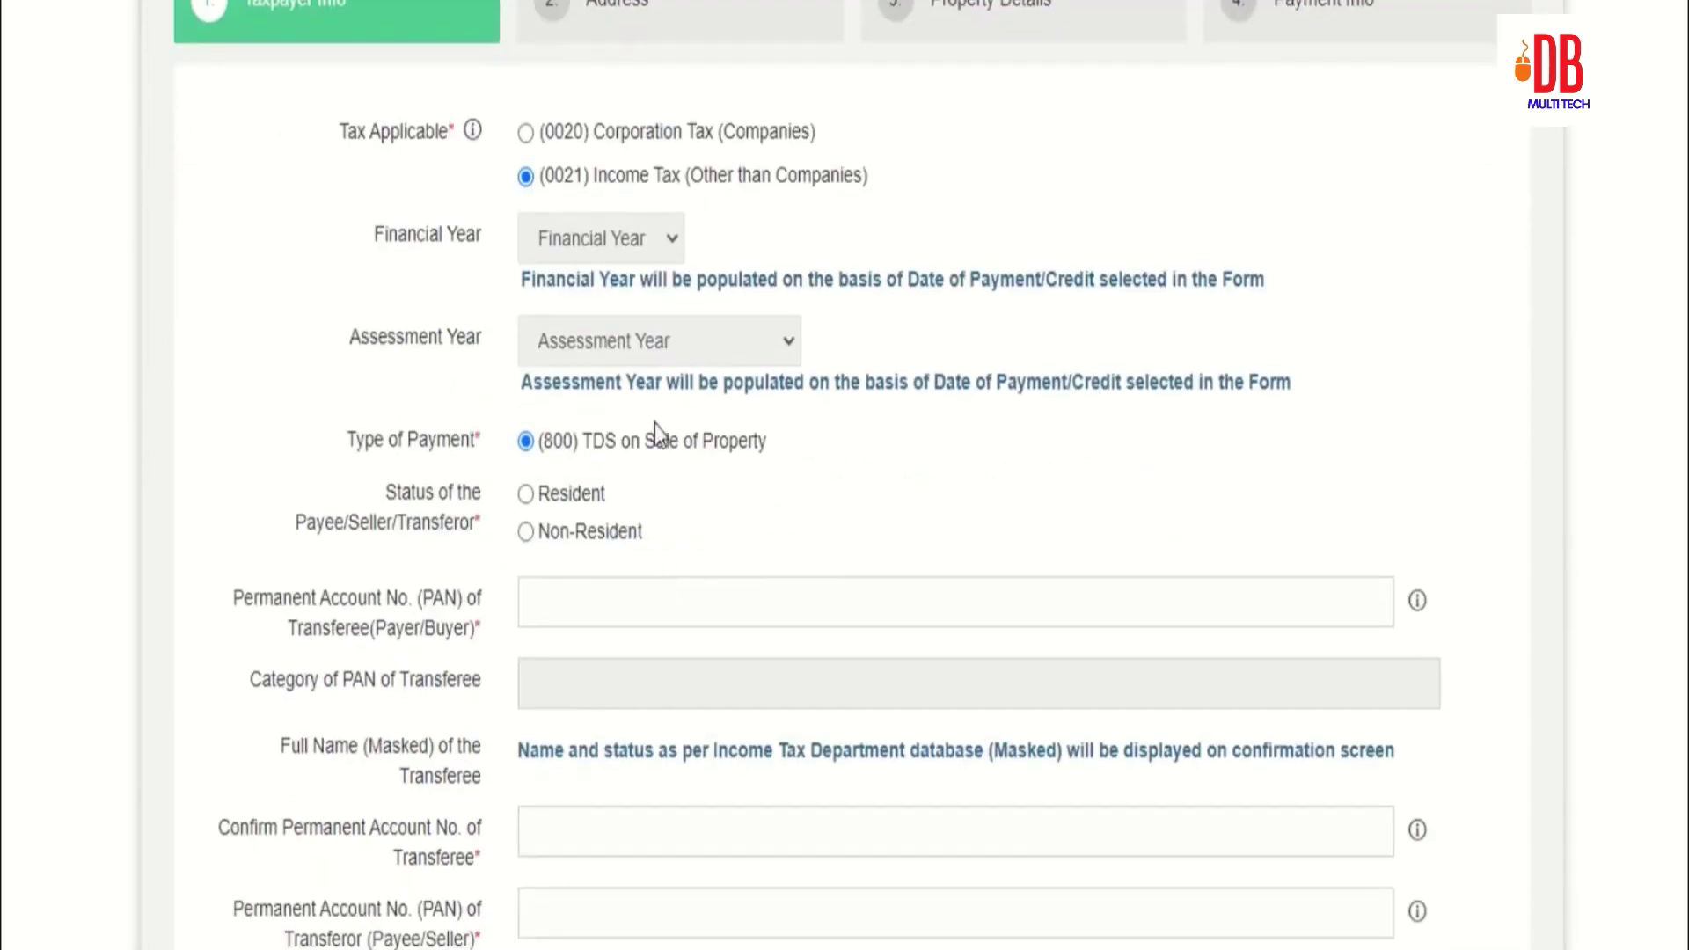
{"action": "scroll", "coordinate": [674, 498], "scroll_direction": "down", "scroll_amount": 2}
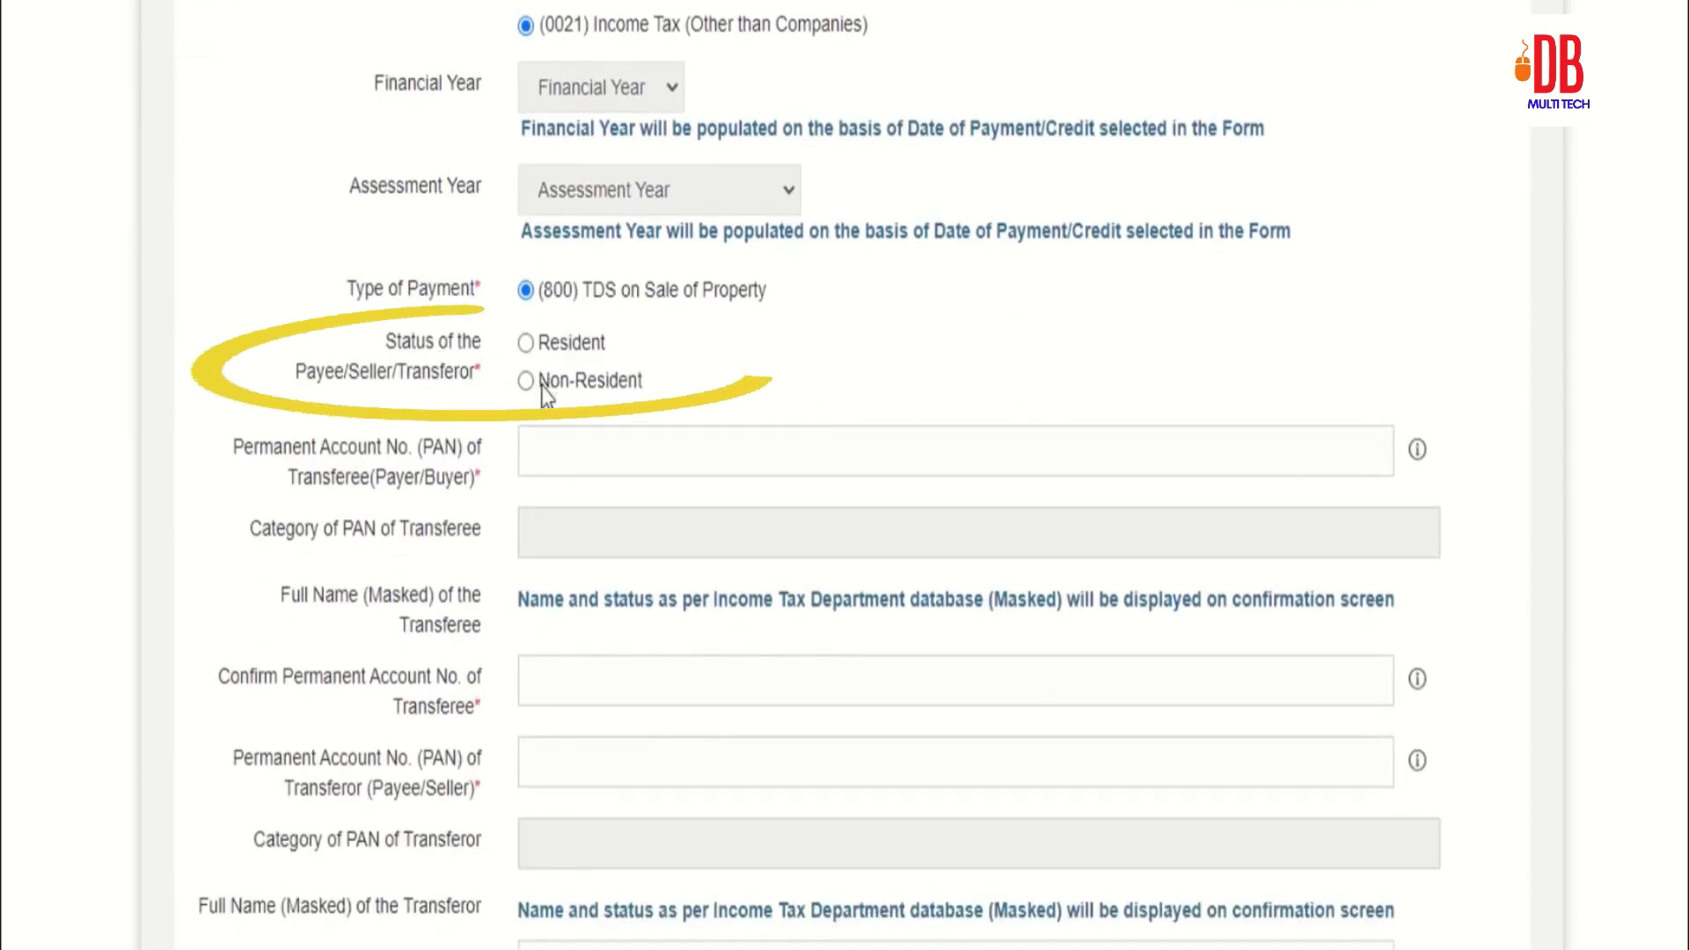
{"action": "left_click", "coordinate": [526, 343]}
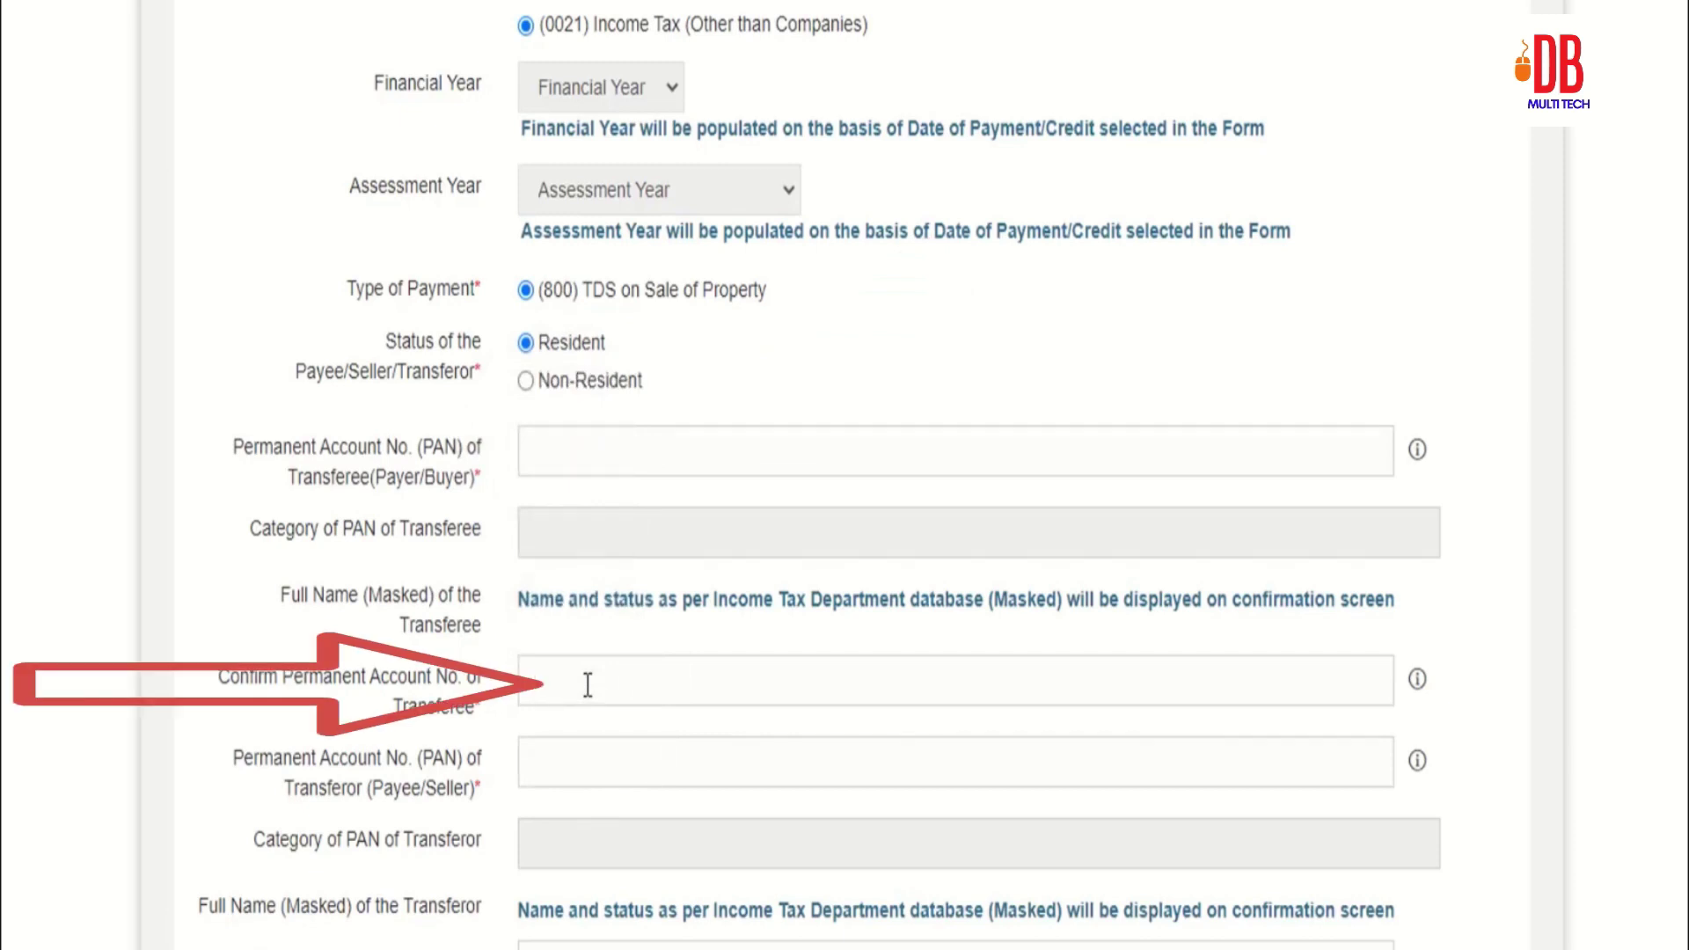
Step: Fill in the seller's PAN fields and advance to the Address step
{"action": "left_click", "coordinate": [585, 767]}
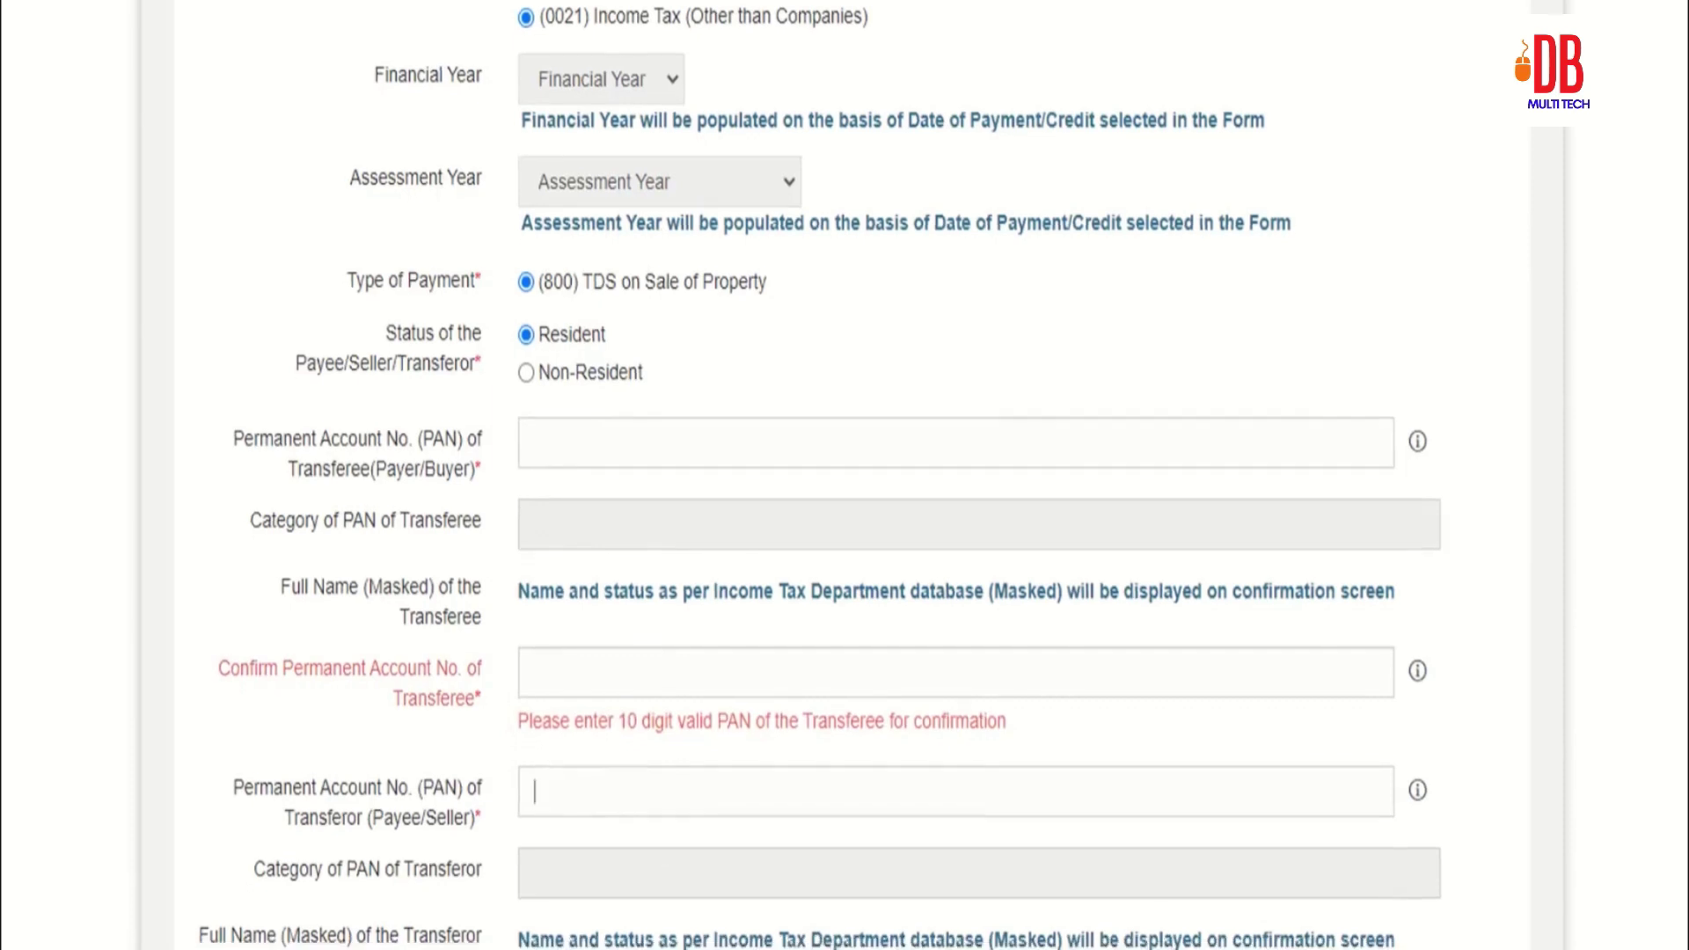
{"action": "scroll", "coordinate": [621, 815], "scroll_direction": "down", "scroll_amount": 3}
{"action": "left_click", "coordinate": [571, 774]}
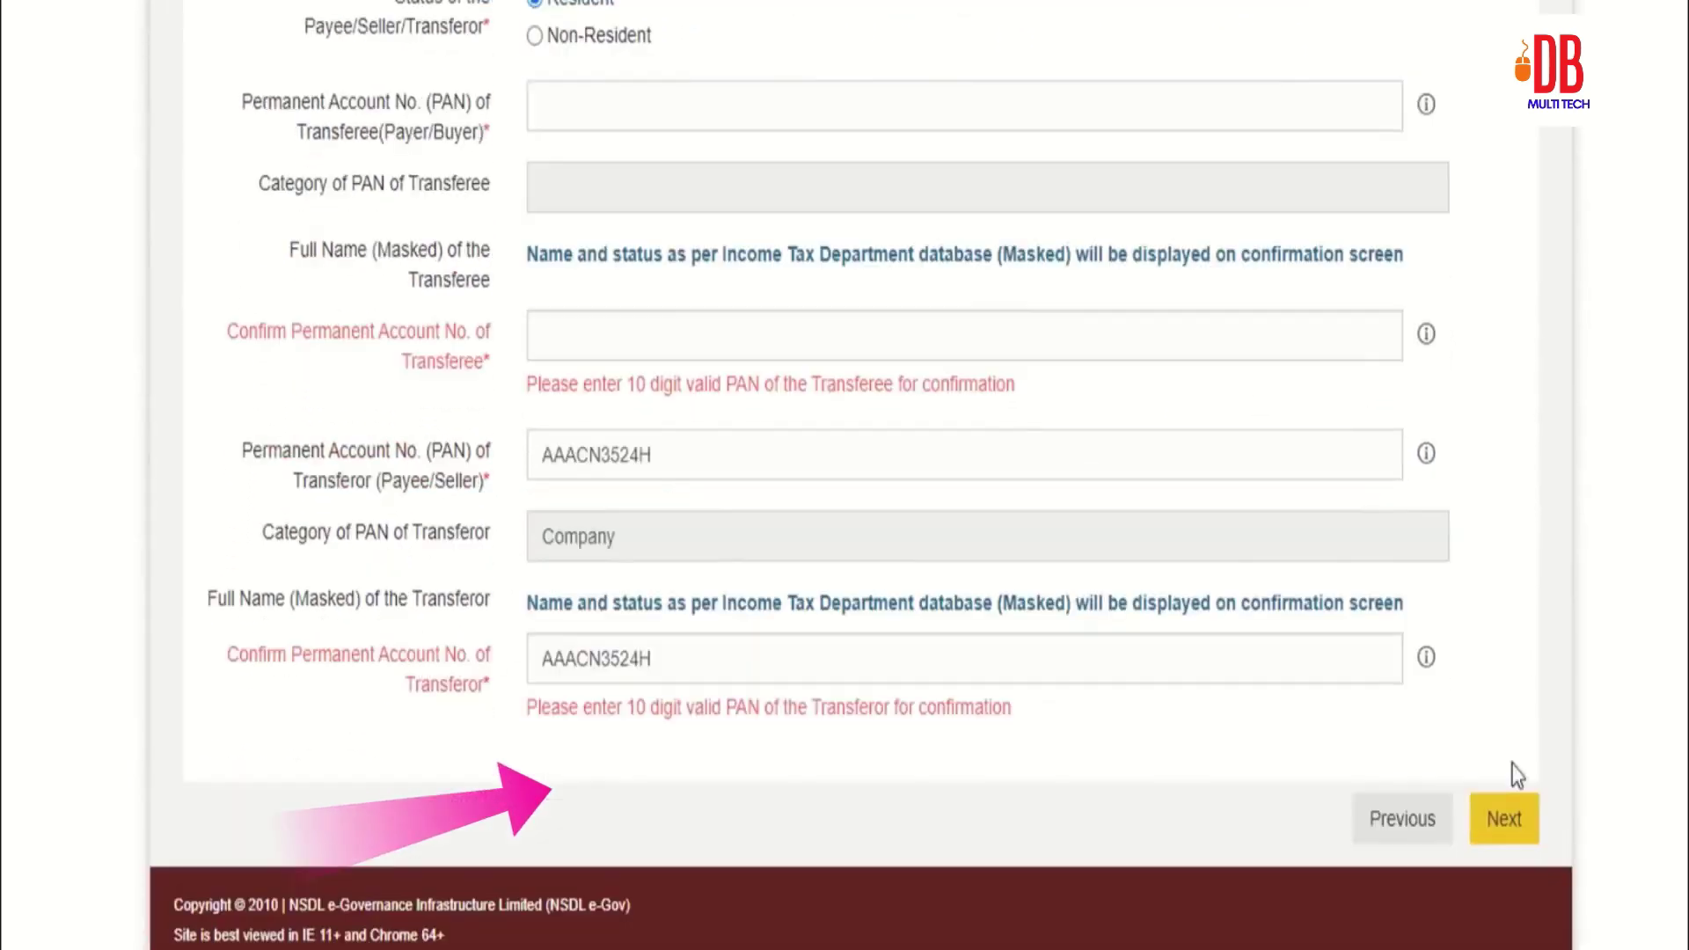
{"action": "left_click", "coordinate": [1503, 818]}
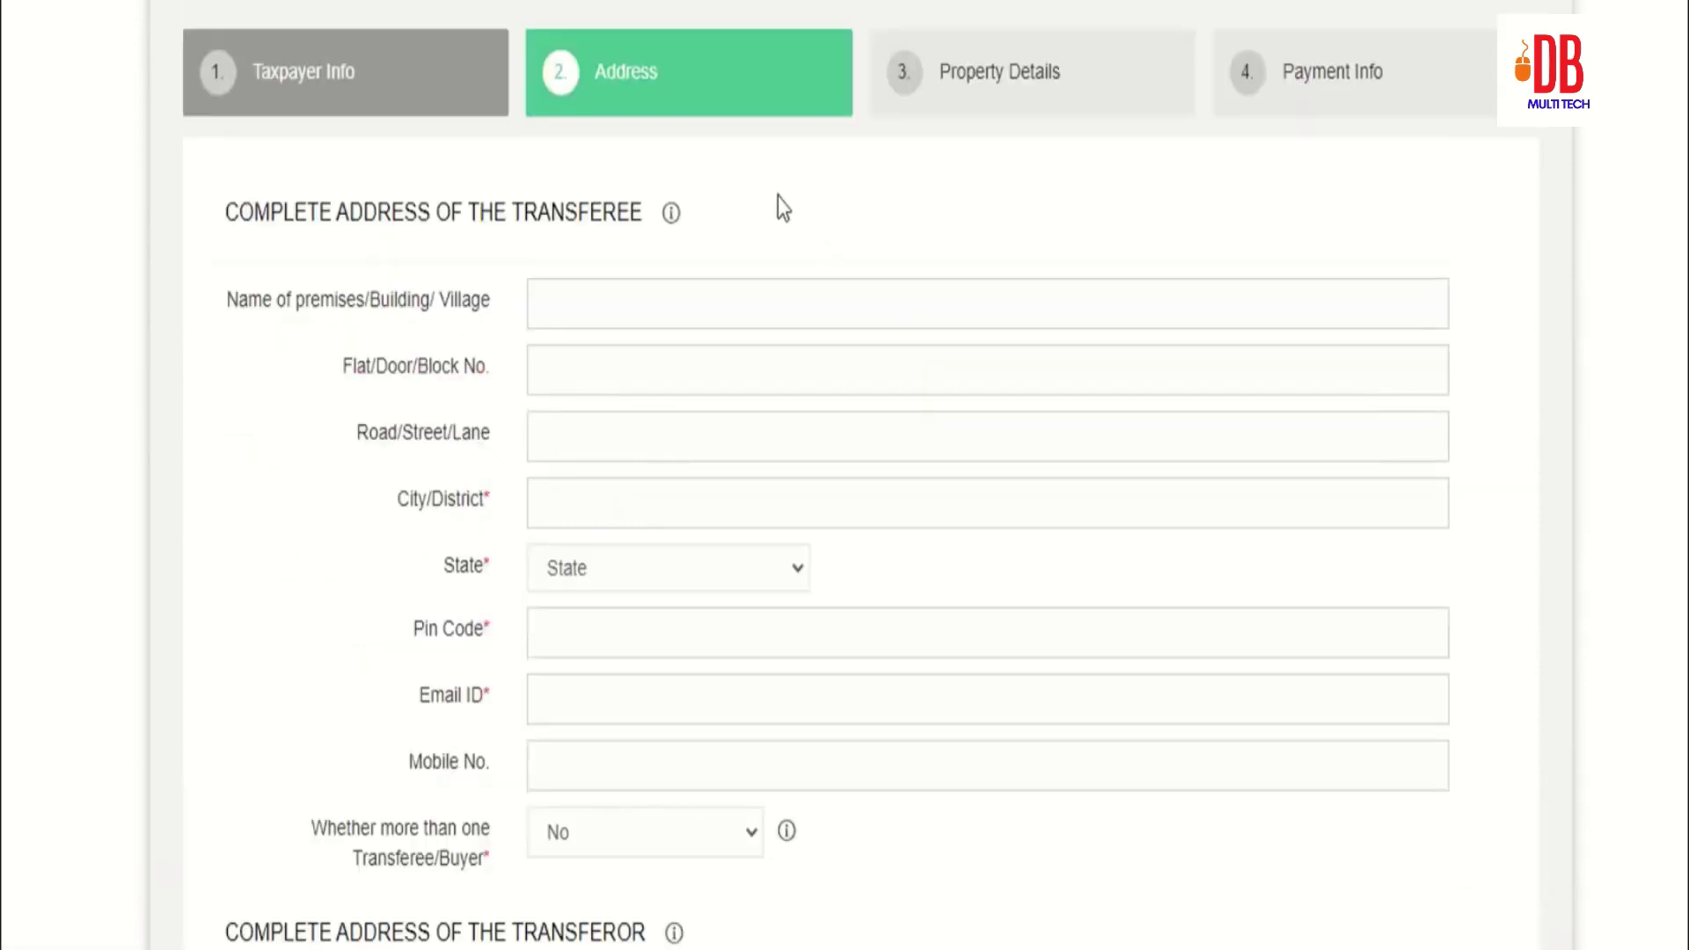
Step: Answer No to 'Whether more than one Transferee/Buyer'
{"action": "scroll", "coordinate": [703, 176], "scroll_direction": "down", "scroll_amount": 2}
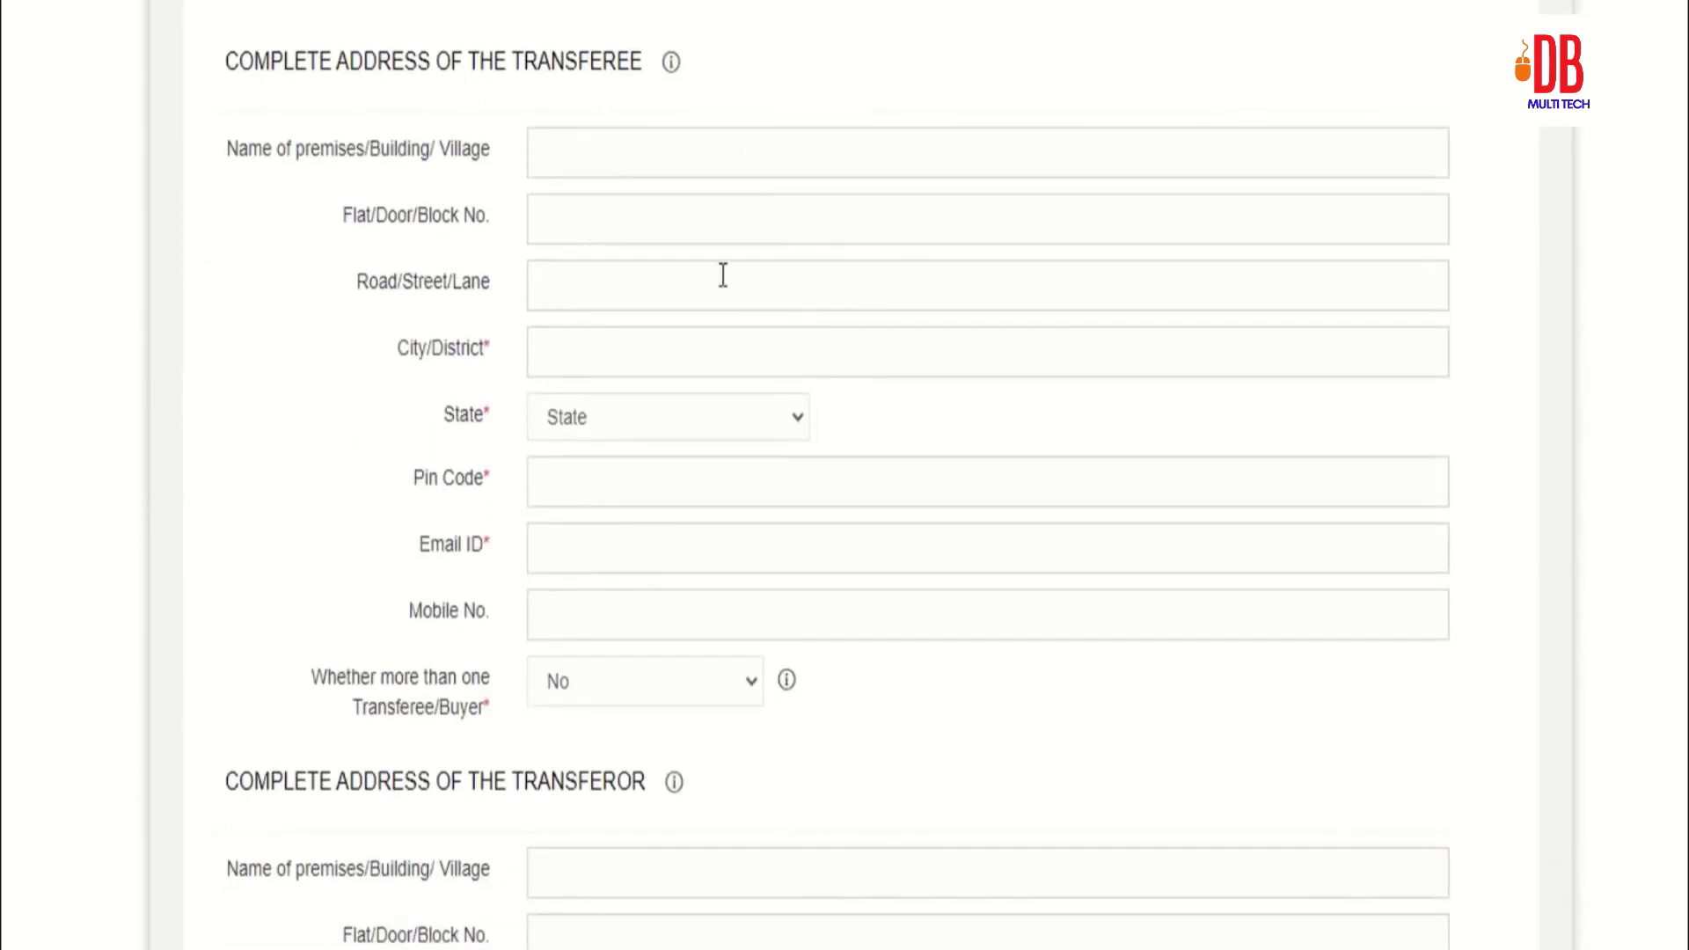
{"action": "scroll", "coordinate": [721, 275], "scroll_direction": "down", "scroll_amount": 4}
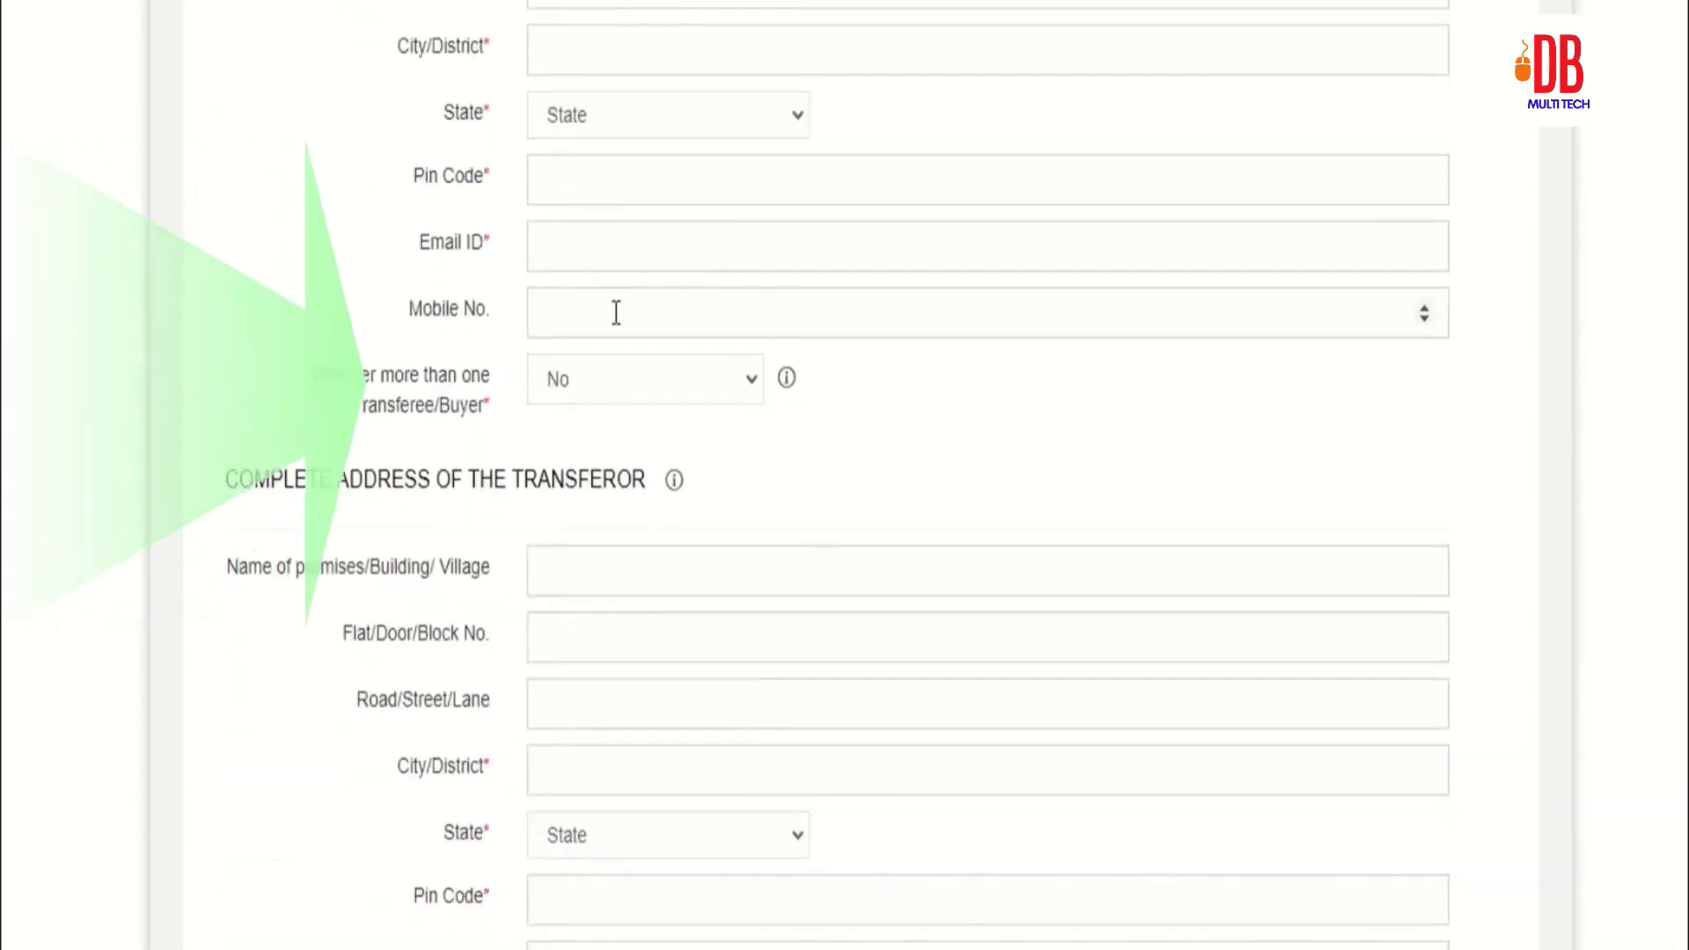
{"action": "left_click", "coordinate": [605, 378]}
{"action": "left_click", "coordinate": [586, 449]}
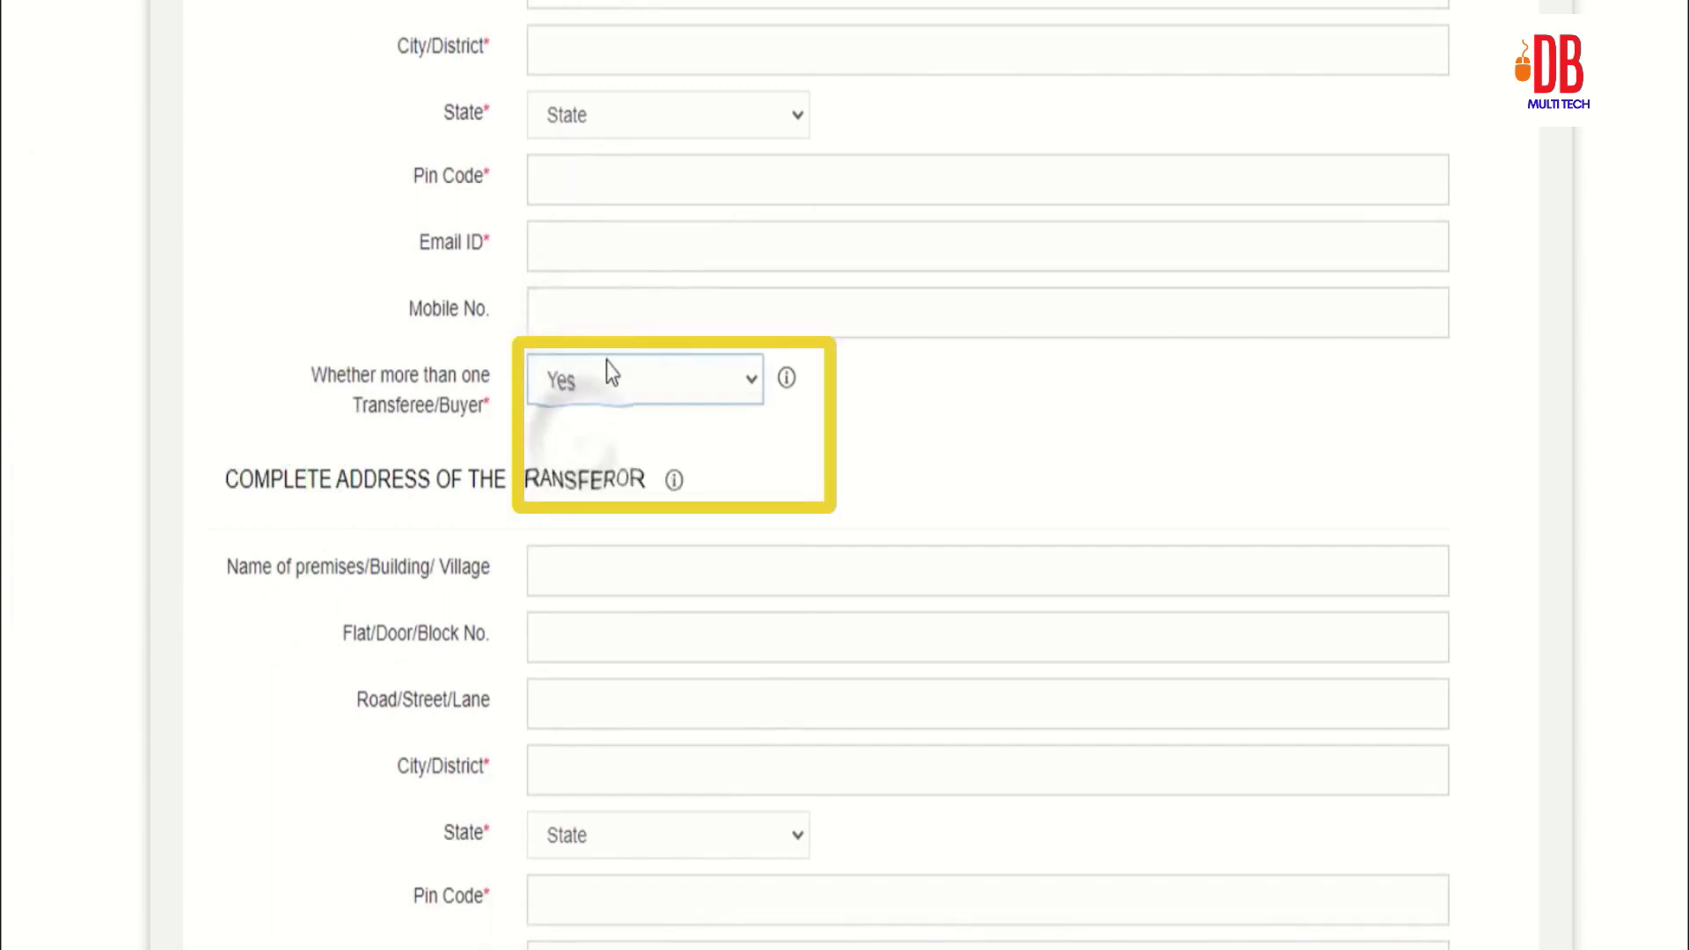
{"action": "left_click", "coordinate": [608, 384]}
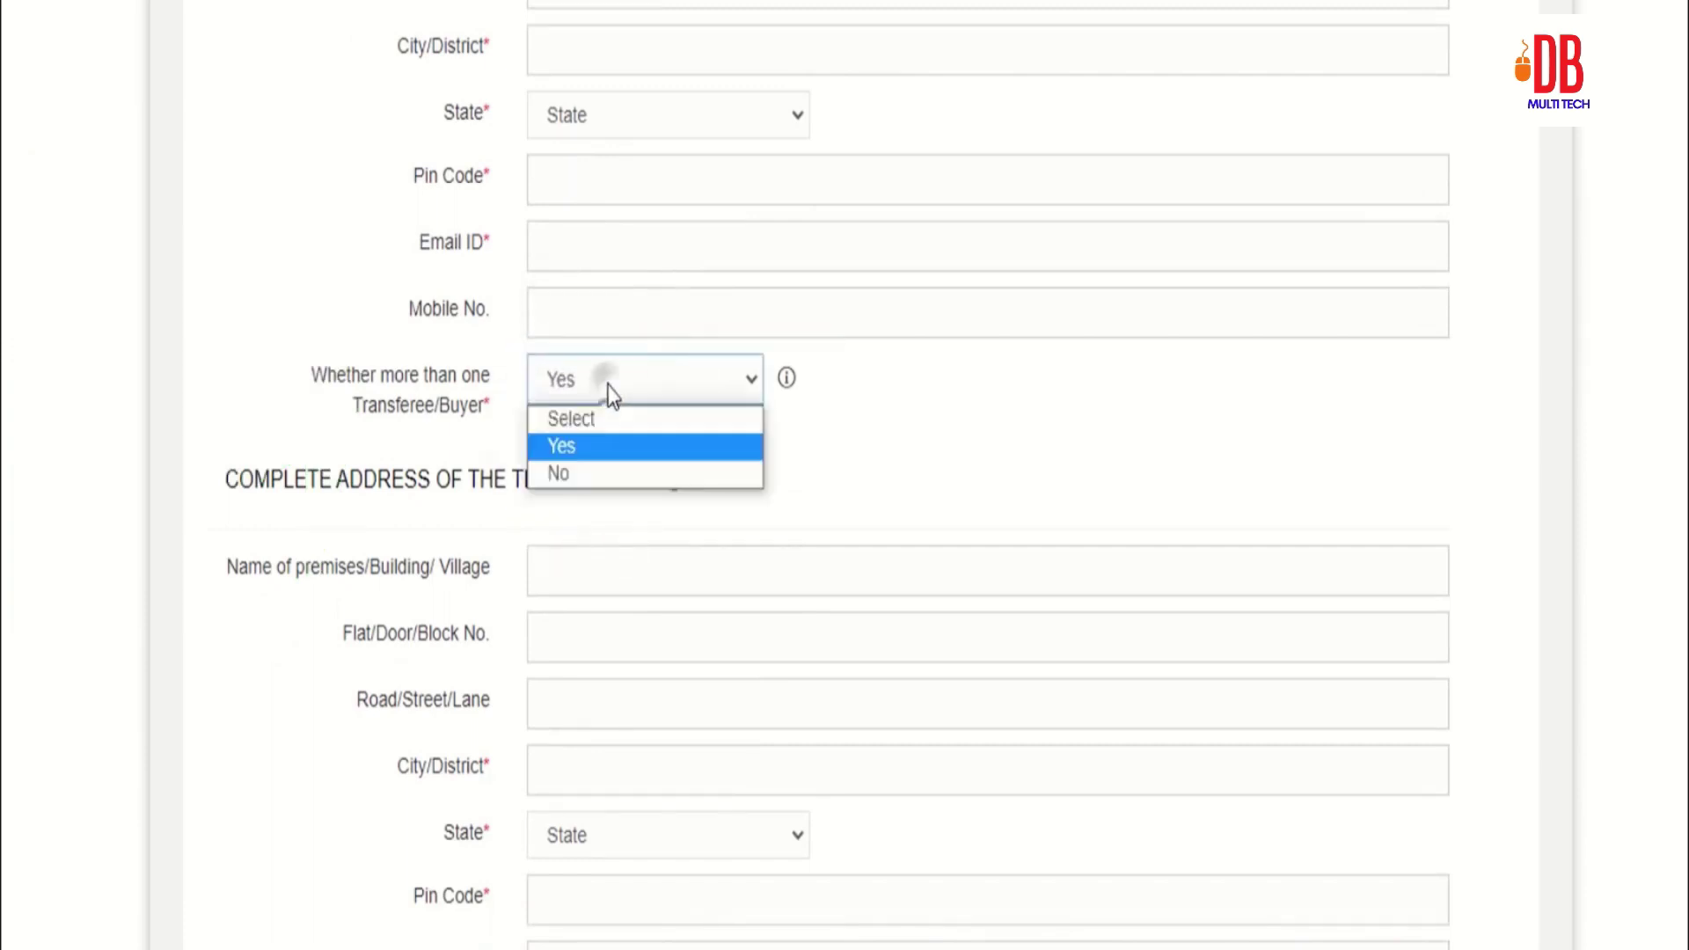
{"action": "left_click", "coordinate": [574, 472]}
Step: Answer No to 'Whether more than one Transferor/Seller'
{"action": "scroll", "coordinate": [915, 479], "scroll_direction": "down", "scroll_amount": 1}
{"action": "scroll", "coordinate": [936, 500], "scroll_direction": "down", "scroll_amount": 4}
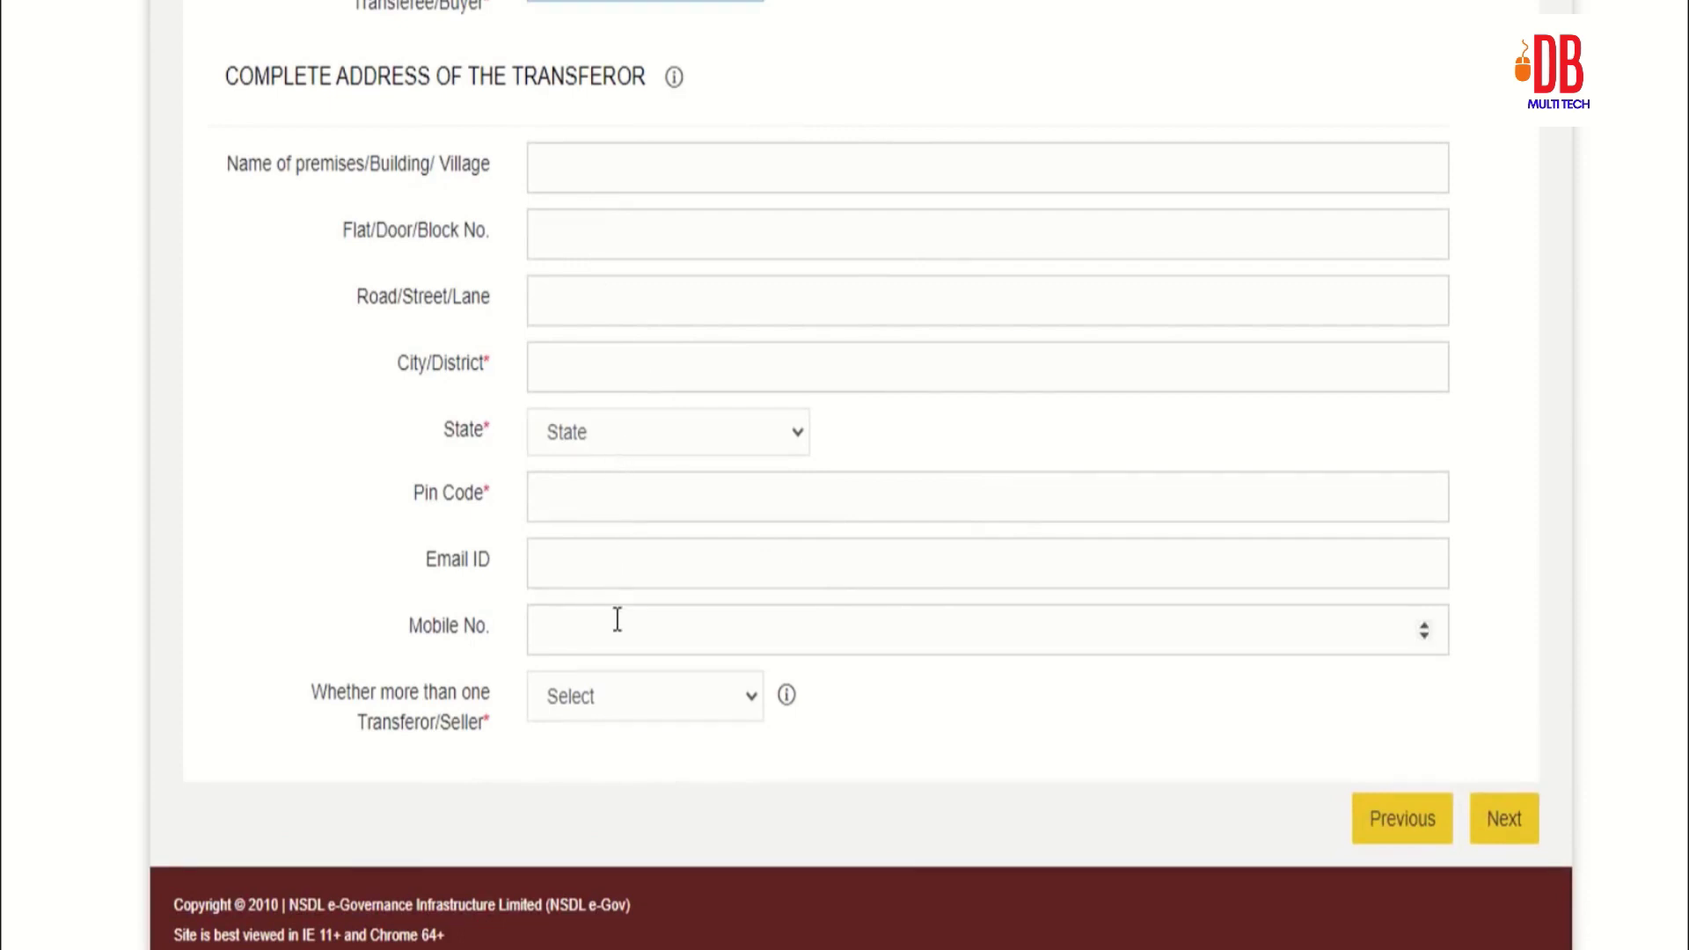
{"action": "left_click", "coordinate": [625, 695]}
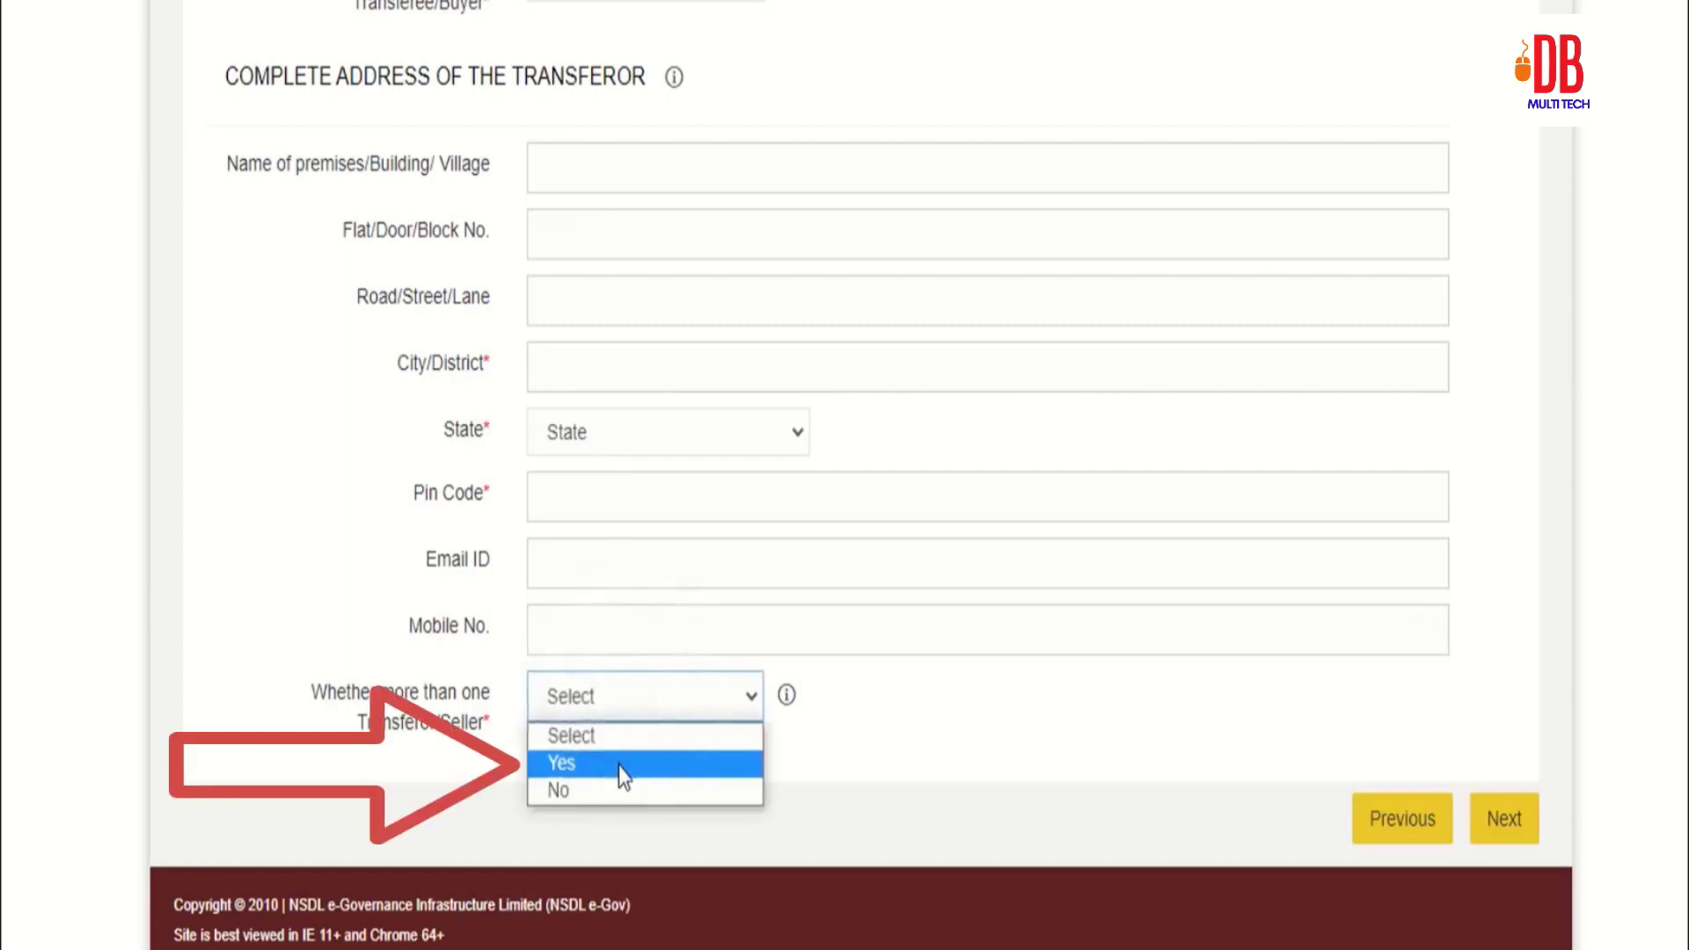
{"action": "left_click", "coordinate": [604, 790]}
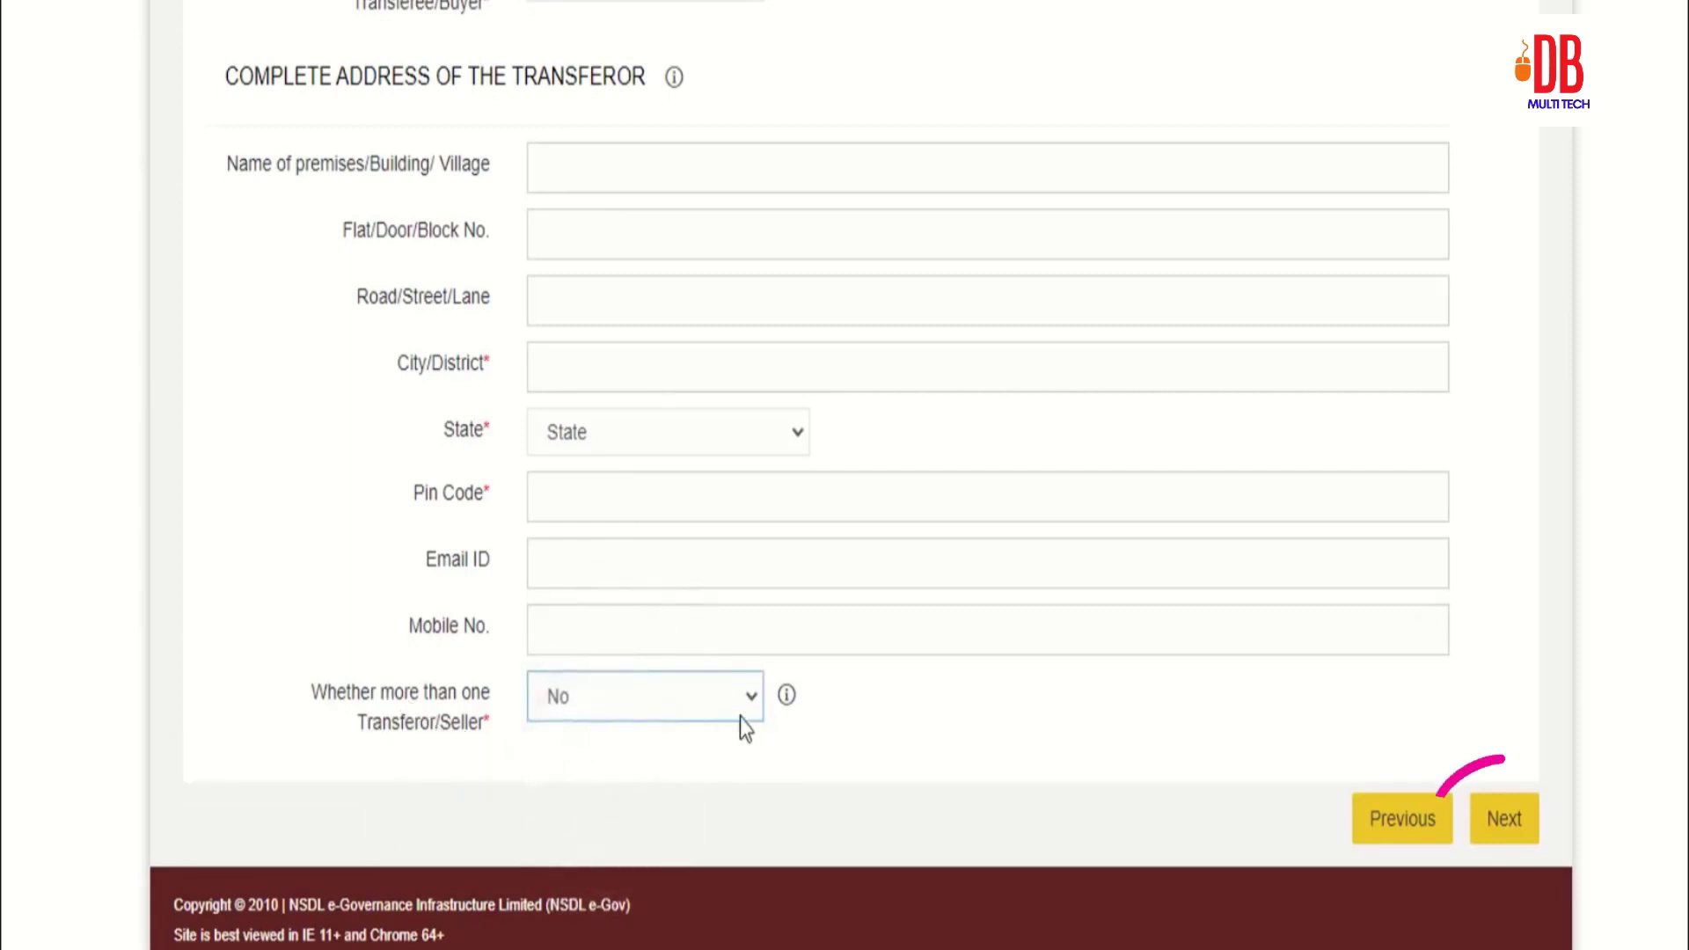
Step: In Property Details, set property type to Building, enter 6589075, and choose Lumpsum payment
{"action": "left_click", "coordinate": [1506, 831]}
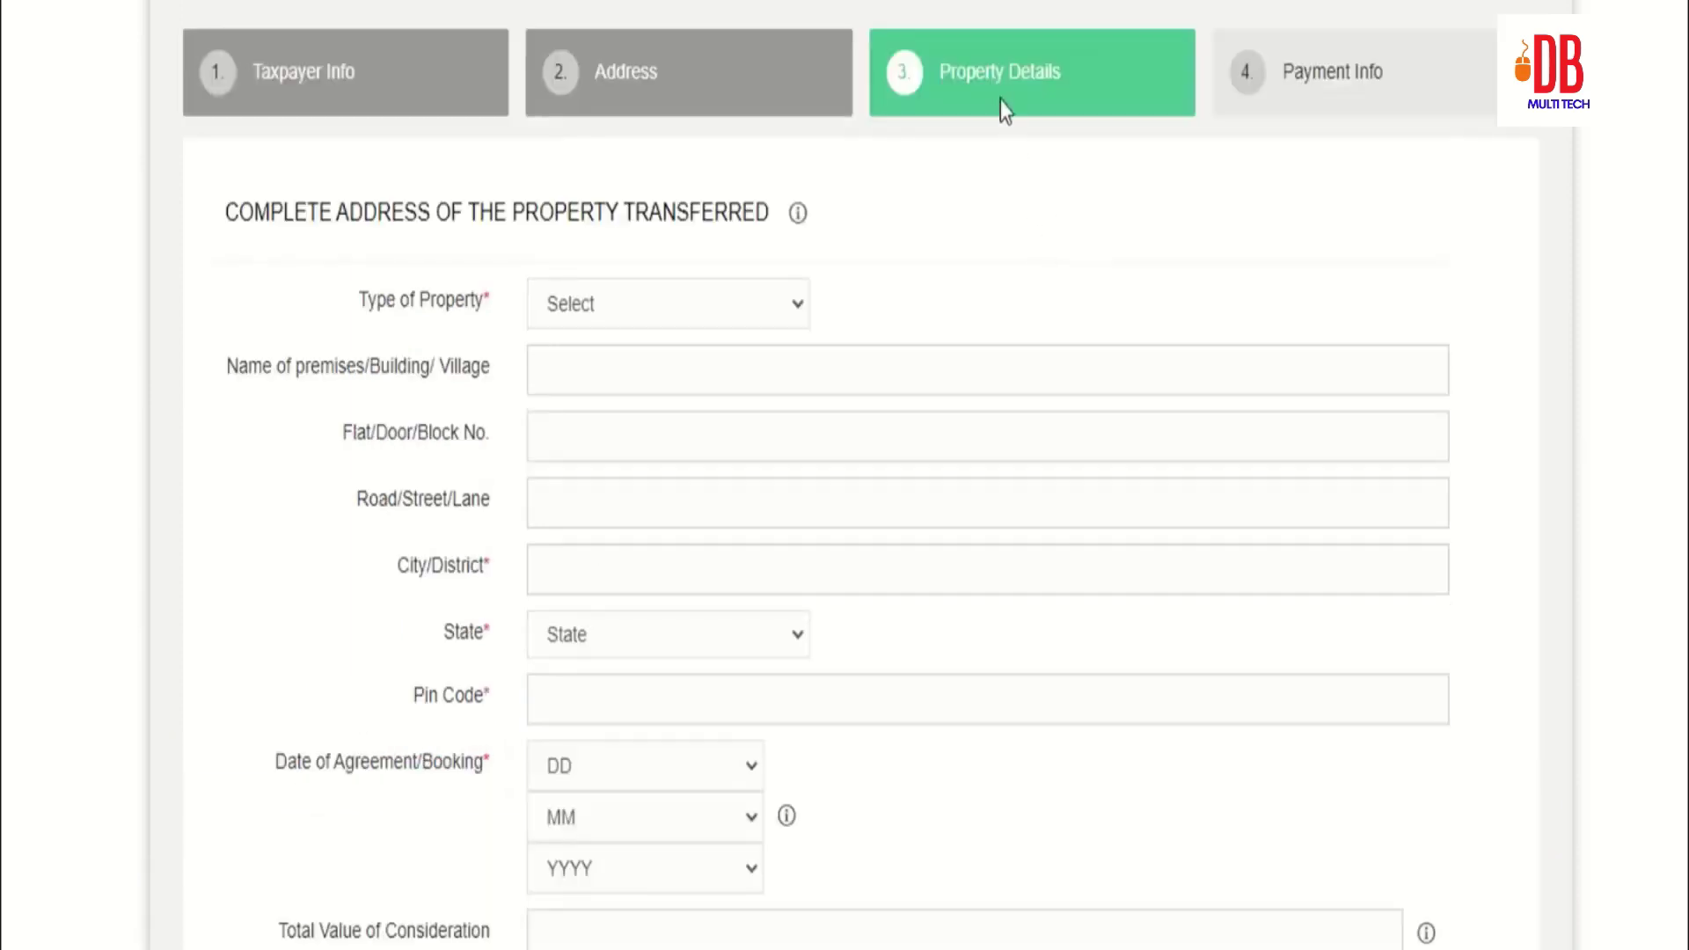
{"action": "scroll", "coordinate": [941, 215], "scroll_direction": "down", "scroll_amount": 3}
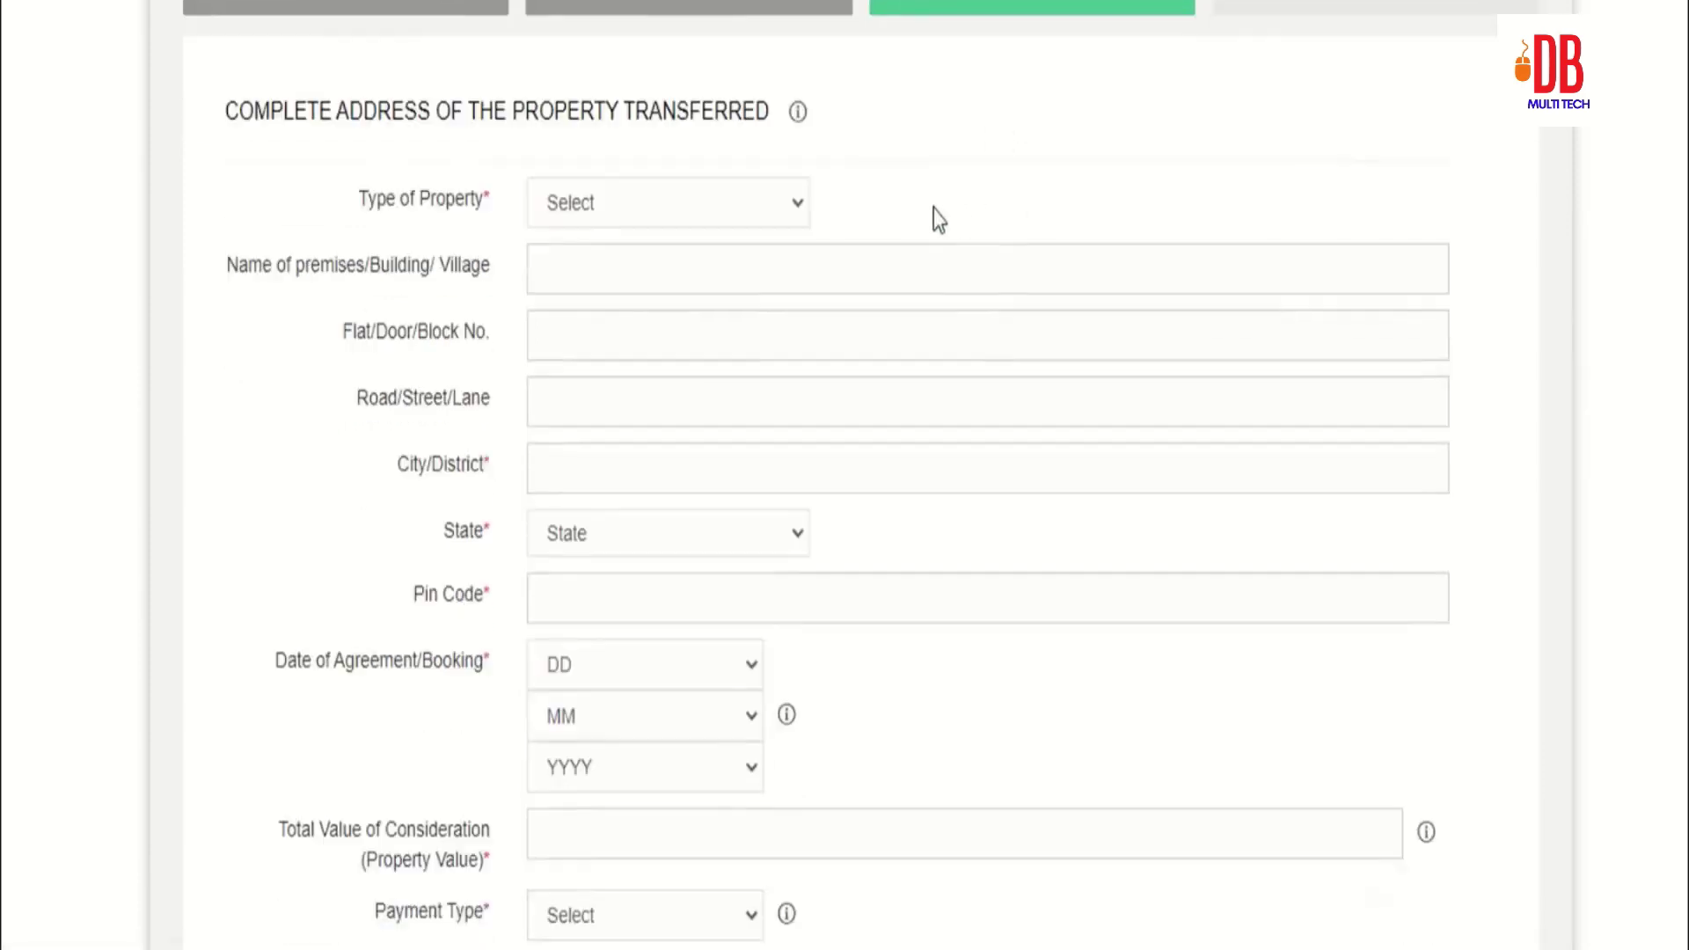
{"action": "left_click", "coordinate": [648, 8]}
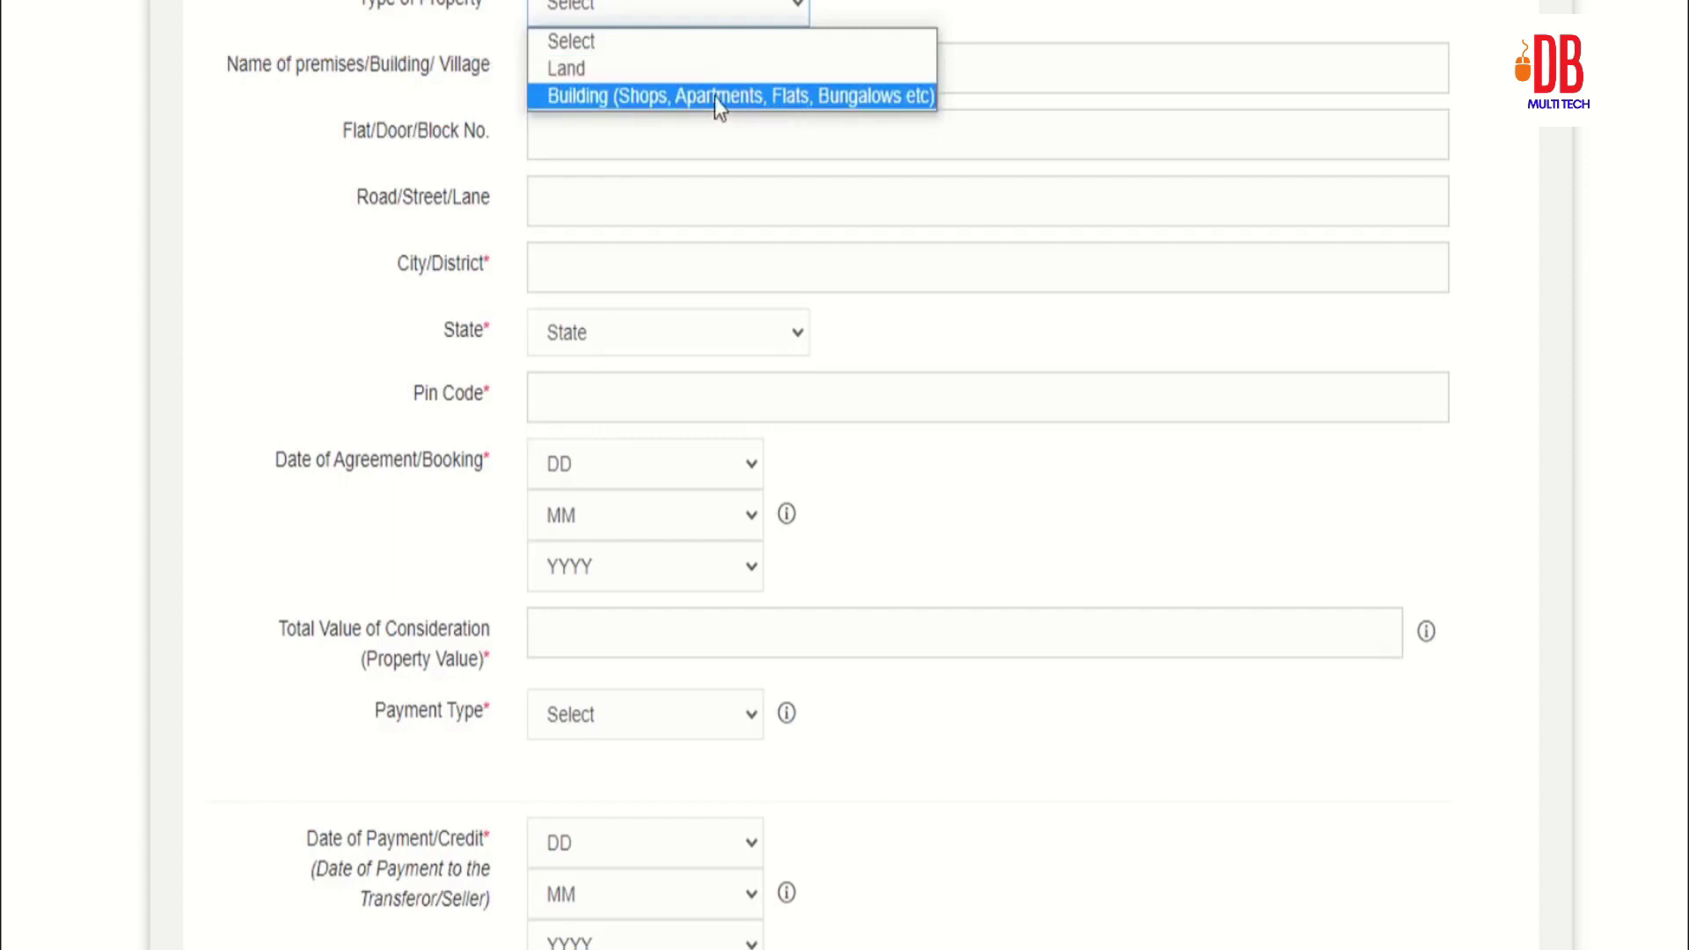
{"action": "left_click", "coordinate": [597, 97]}
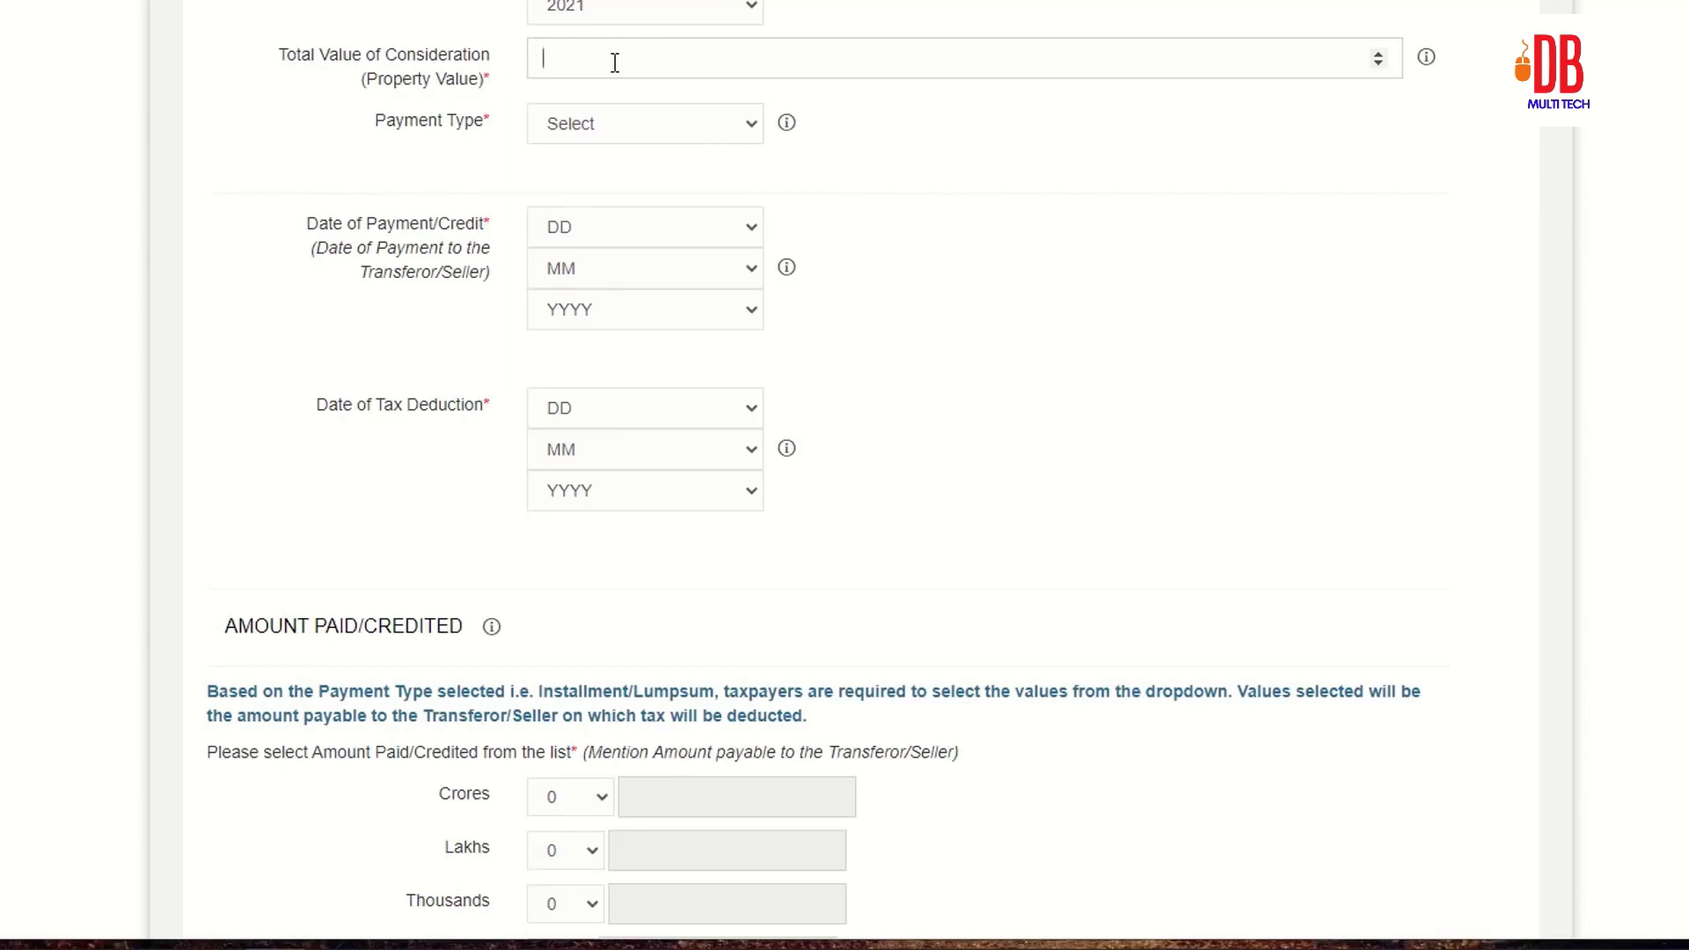
{"action": "type", "text": "6589075"}
{"action": "left_click", "coordinate": [592, 128]}
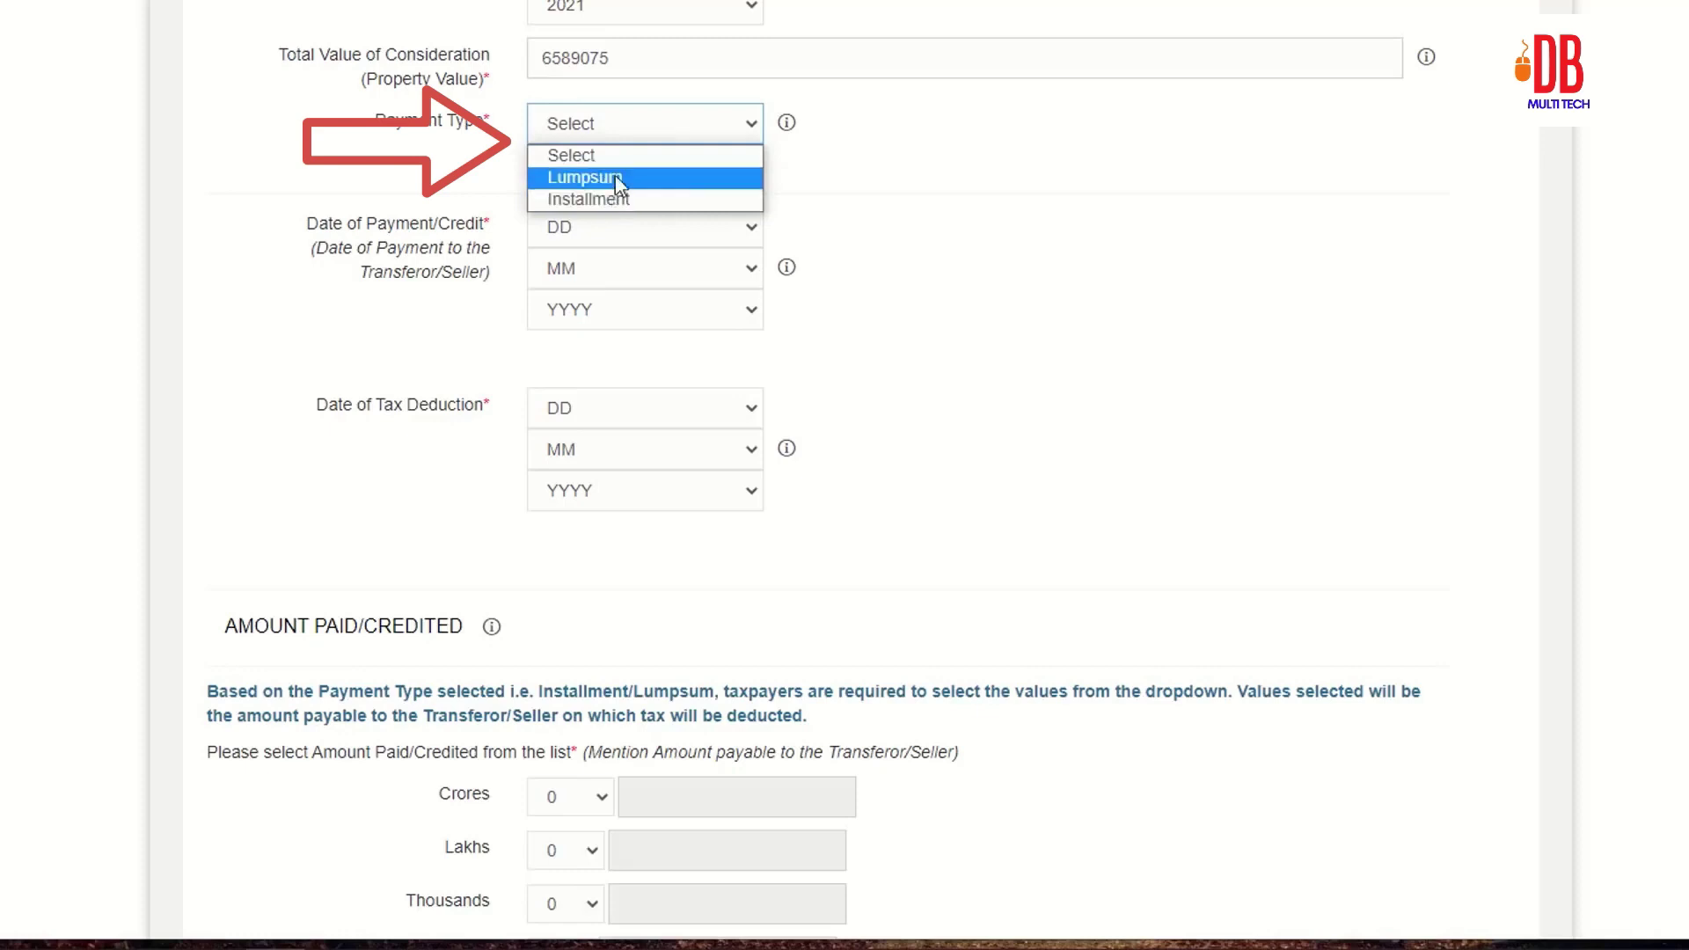
{"action": "left_click", "coordinate": [607, 180]}
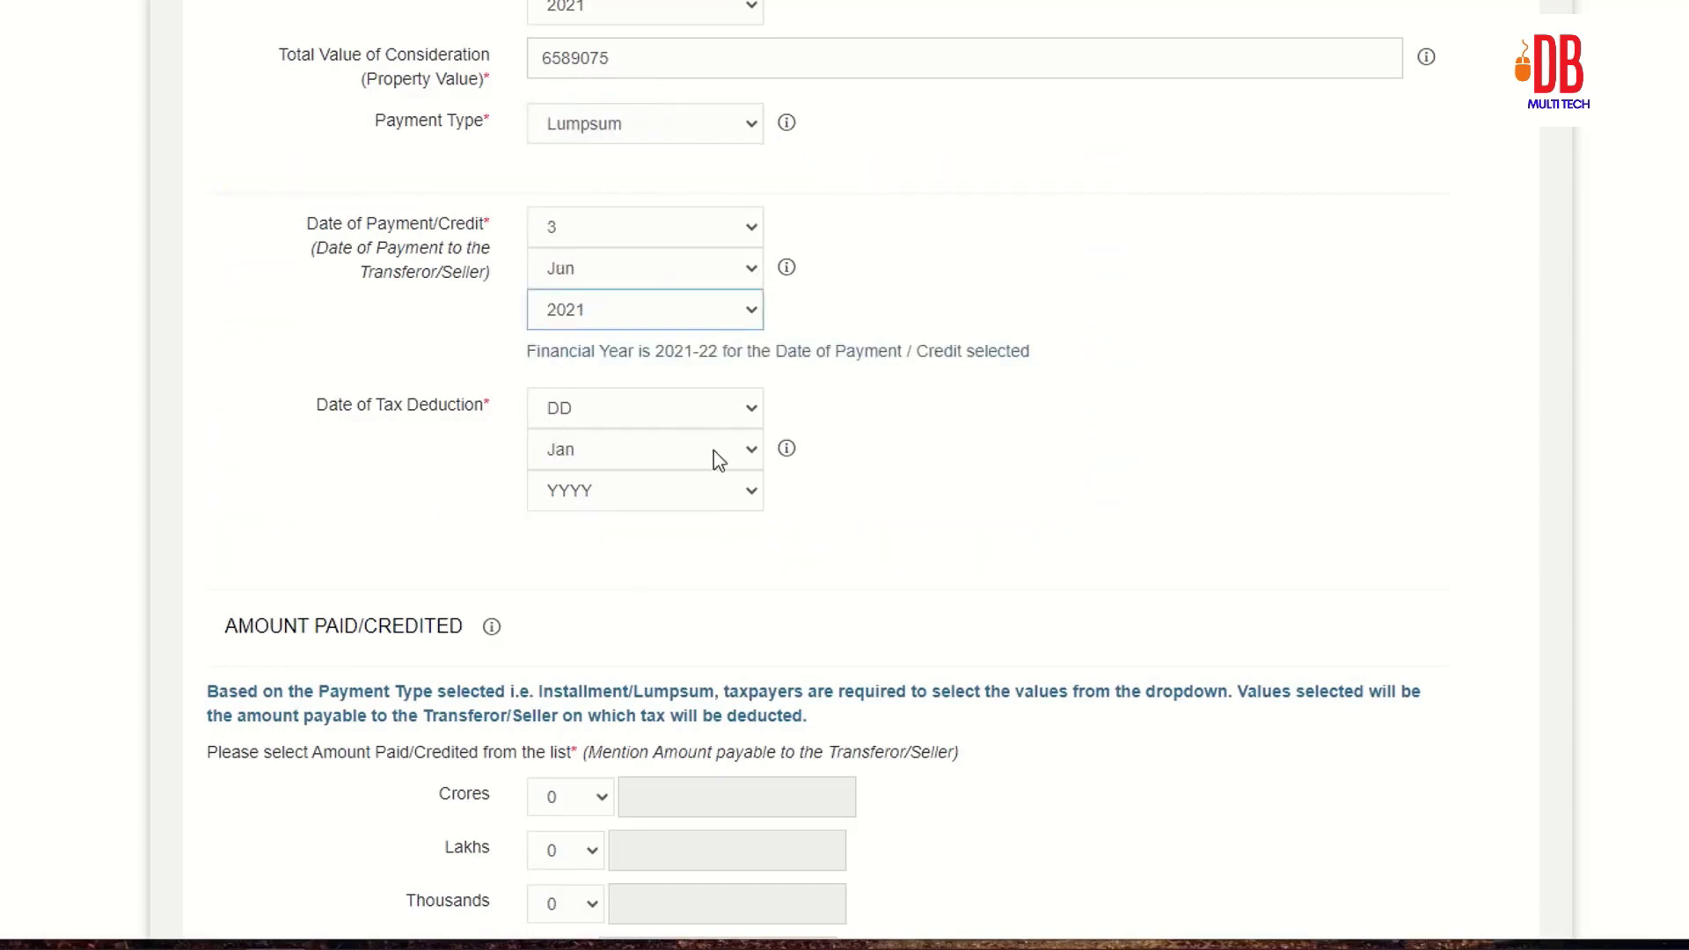
Step: Set the tax deduction day to 3 and leave the Crores amount at 0
{"action": "left_click", "coordinate": [577, 407]}
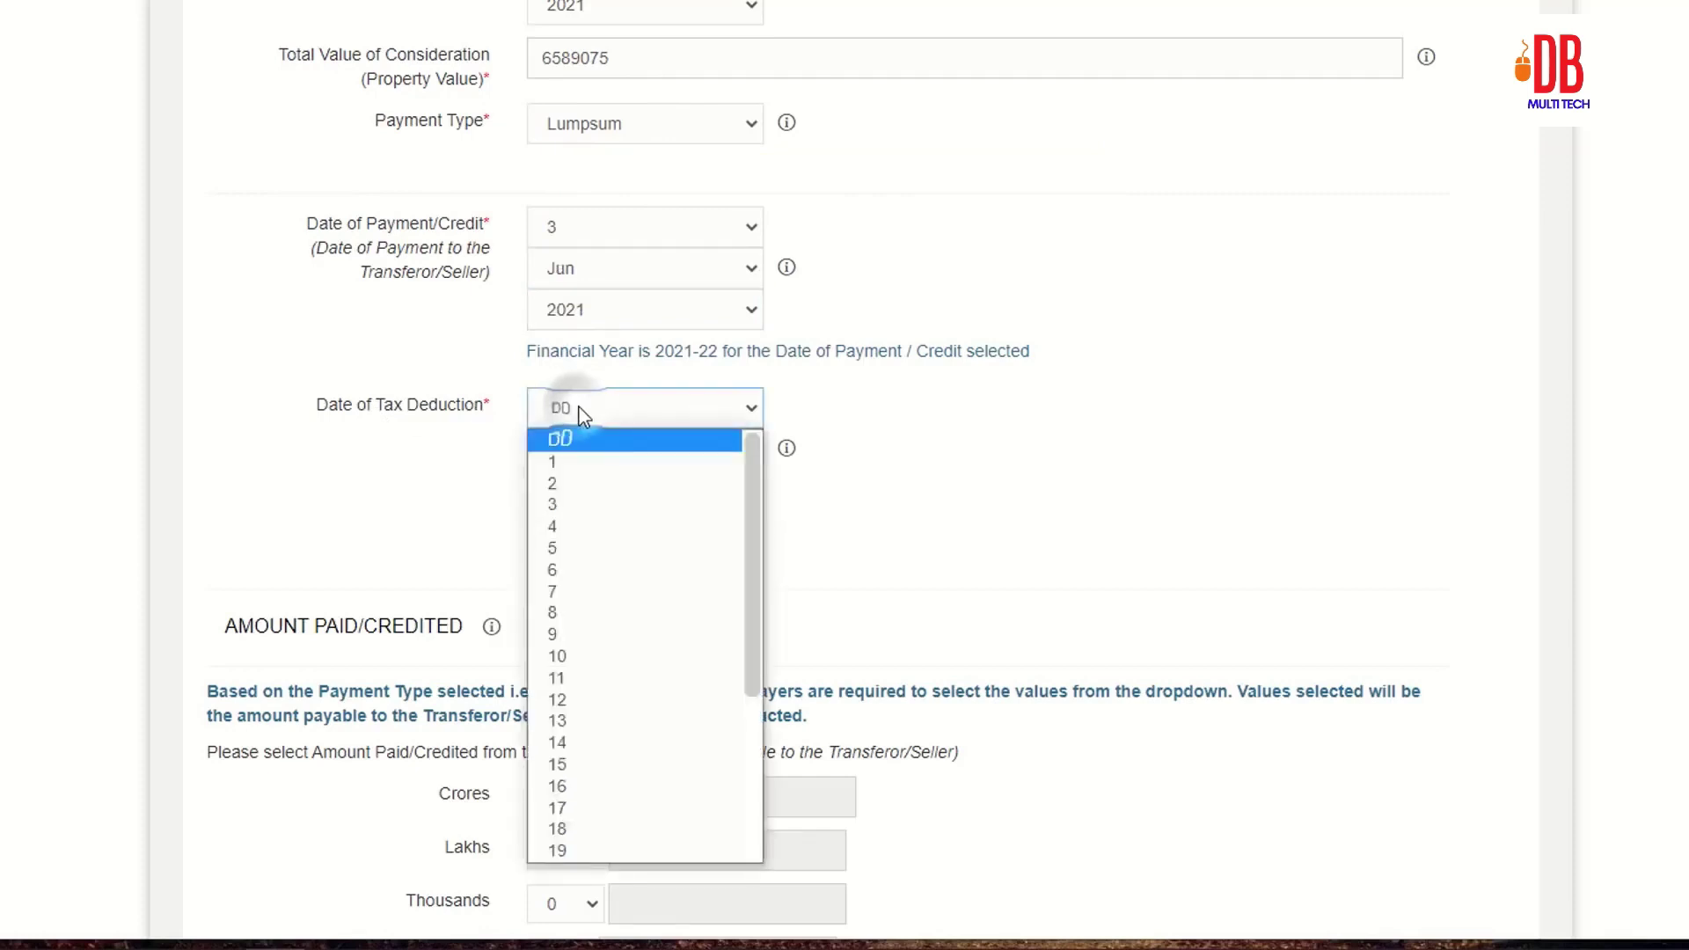
{"action": "left_click", "coordinate": [584, 503]}
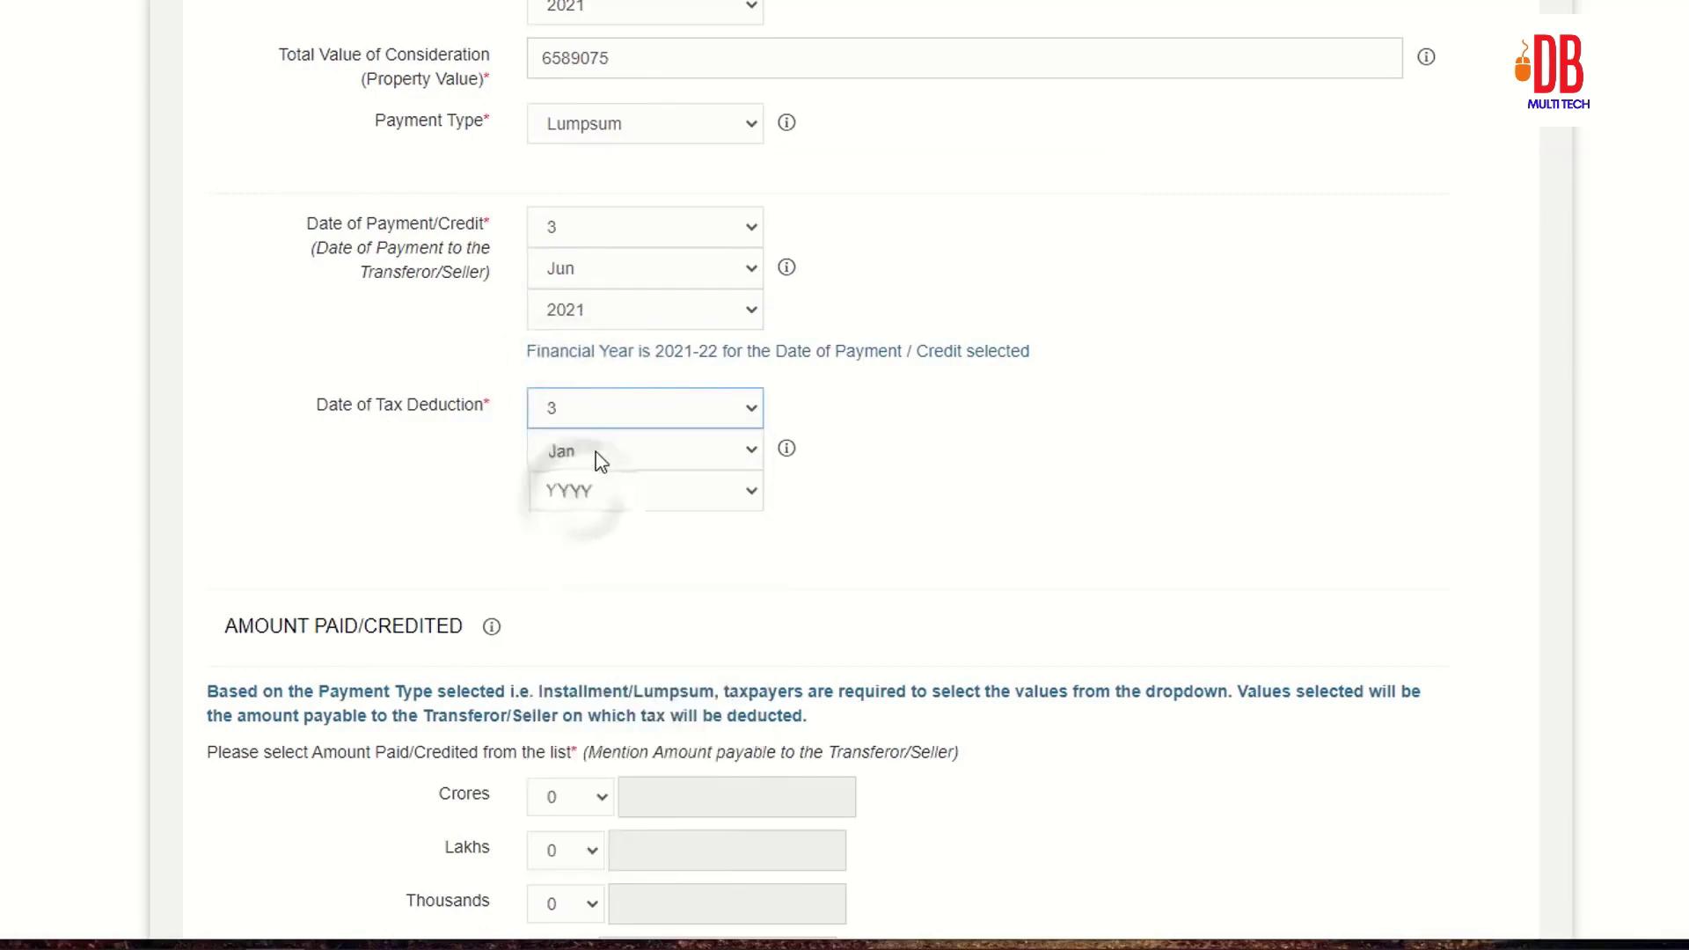
{"action": "scroll", "coordinate": [999, 352], "scroll_direction": "down", "scroll_amount": 7}
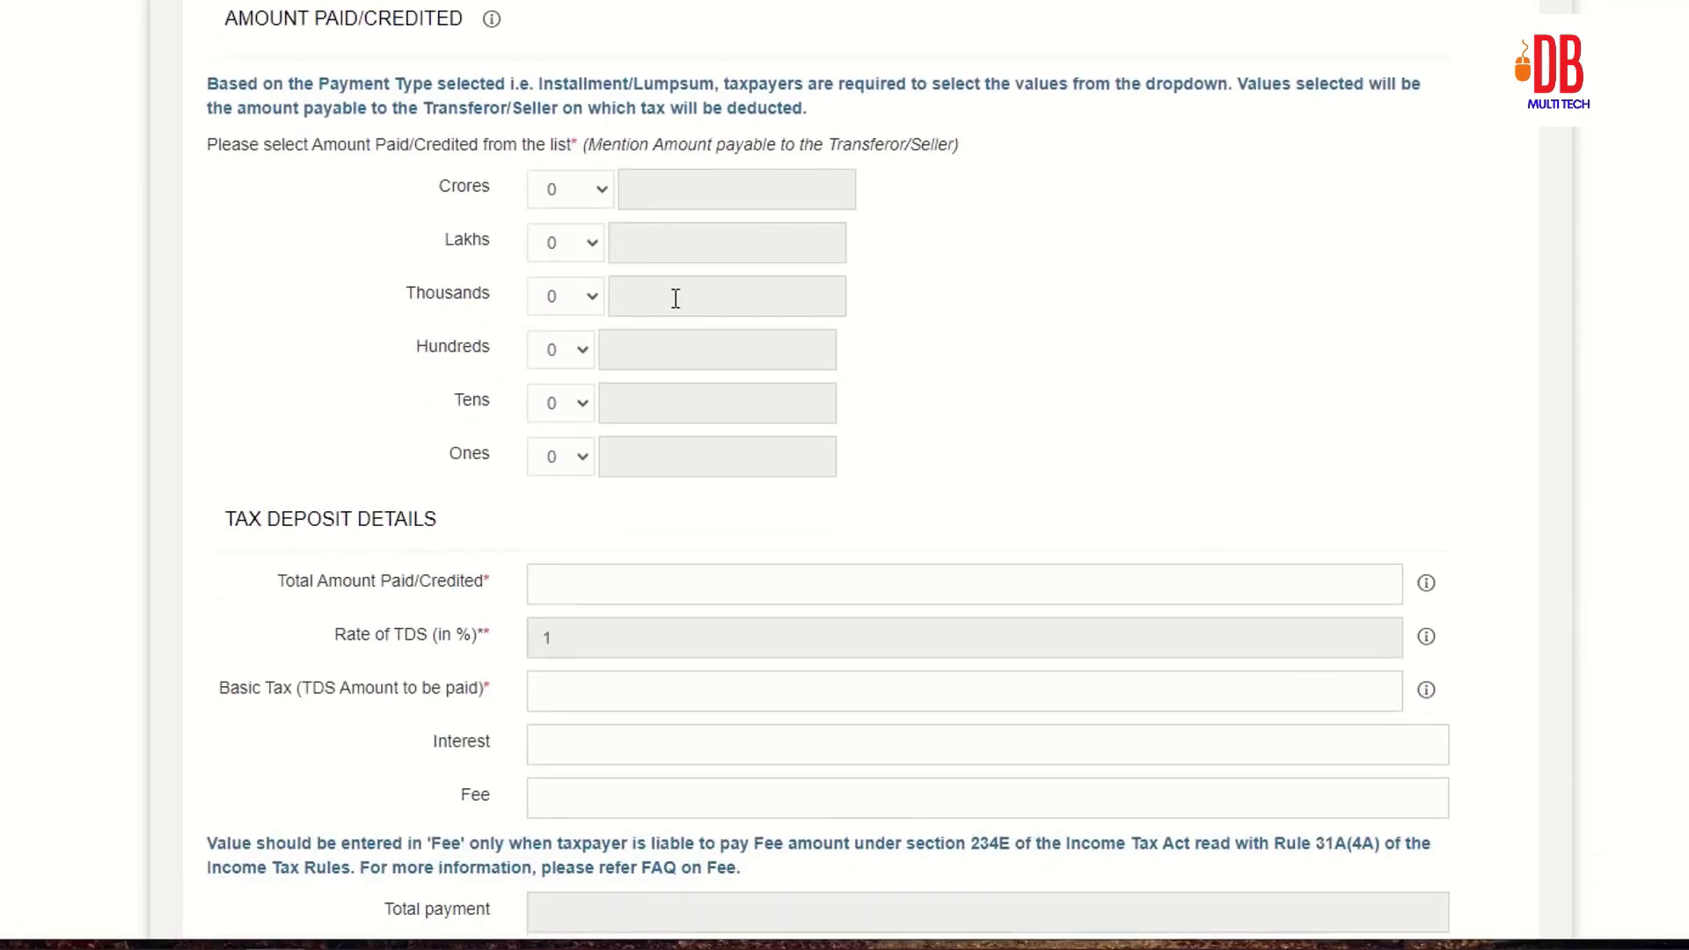
{"action": "left_click", "coordinate": [489, 233]}
{"action": "left_click", "coordinate": [562, 189]}
{"action": "left_click", "coordinate": [563, 189]}
Step: Set the amount-in-words fields to 65 Lakhs and 89 Thousands
{"action": "left_click", "coordinate": [567, 244]}
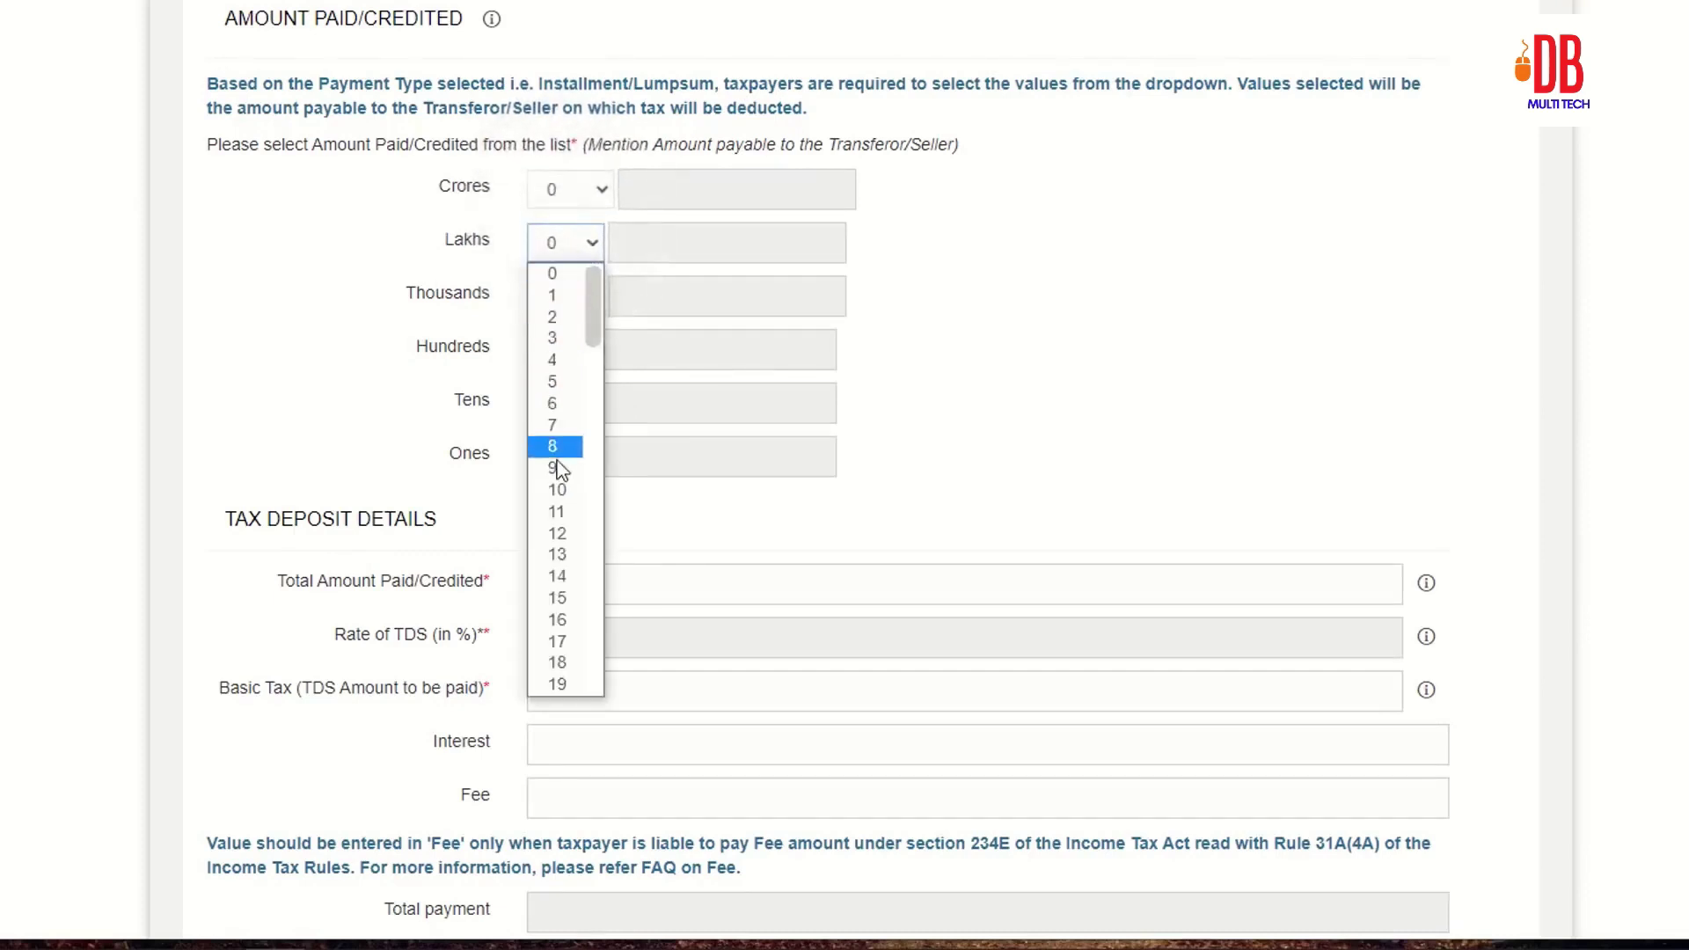
{"action": "type", "text": "65"}
{"action": "key", "text": "Return"}
{"action": "left_click", "coordinate": [558, 295]}
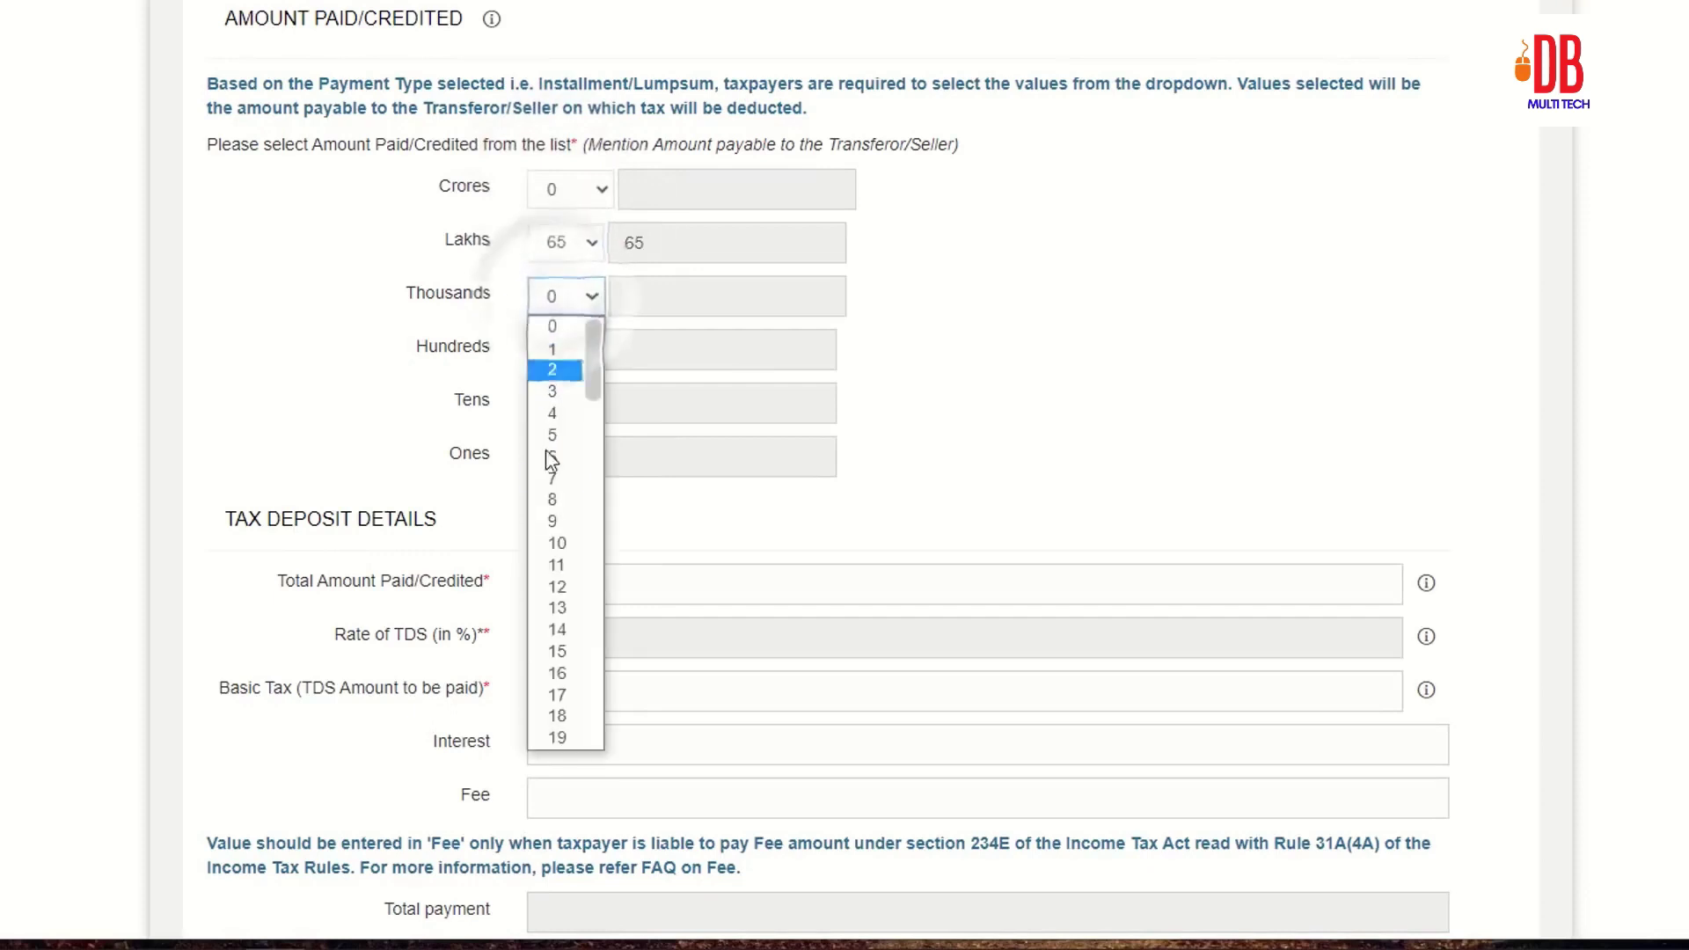
{"action": "scroll", "coordinate": [551, 459], "scroll_direction": "down", "scroll_amount": 9}
{"action": "scroll", "coordinate": [556, 546], "scroll_direction": "down", "scroll_amount": 9}
{"action": "left_click", "coordinate": [556, 538]}
{"action": "left_click", "coordinate": [563, 402]}
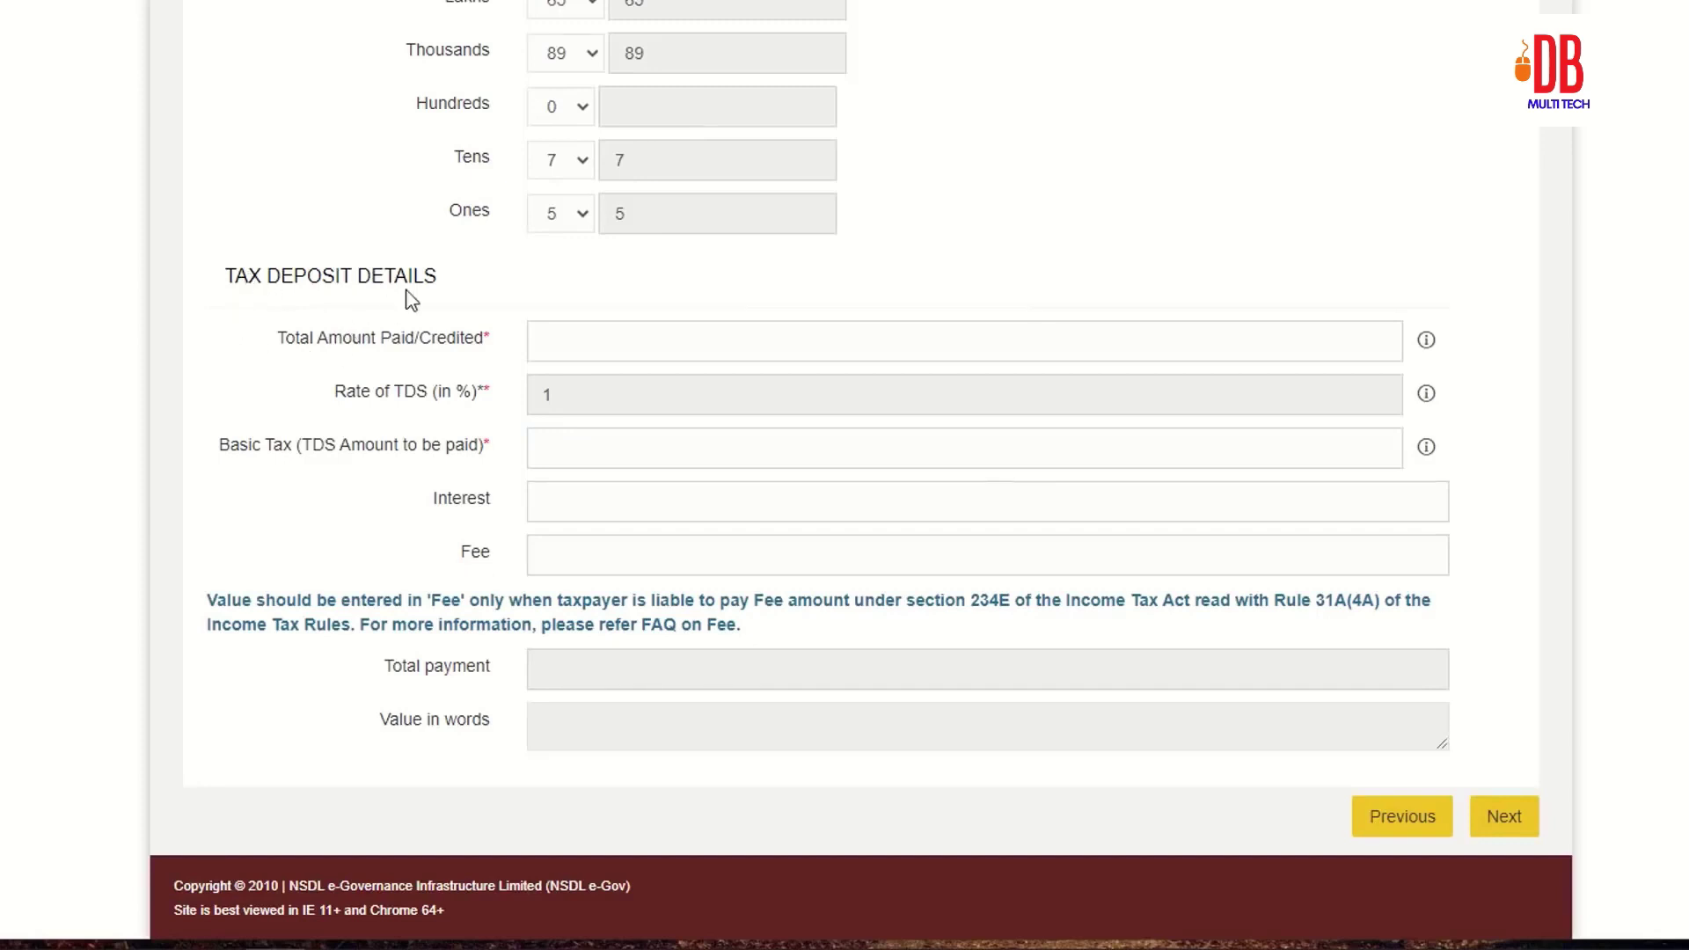
Step: Enter 65890.75 as total amount paid, fill Basic Tax, and continue to payment info
{"action": "left_click", "coordinate": [551, 339]}
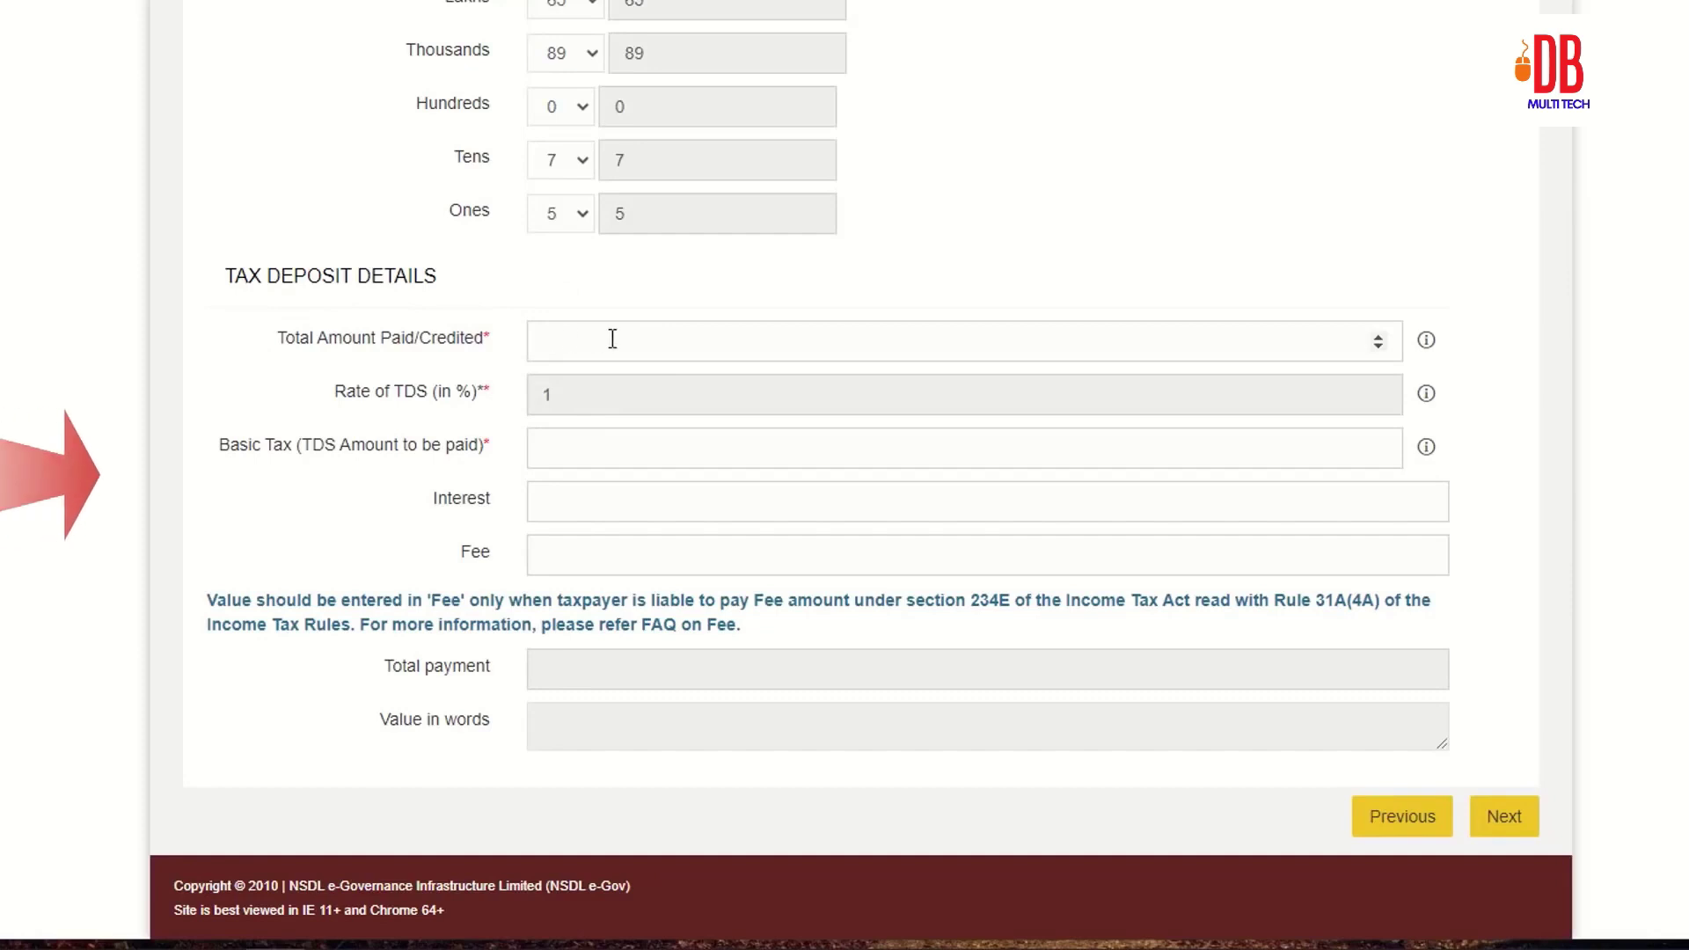
{"action": "type", "text": "6589075"}
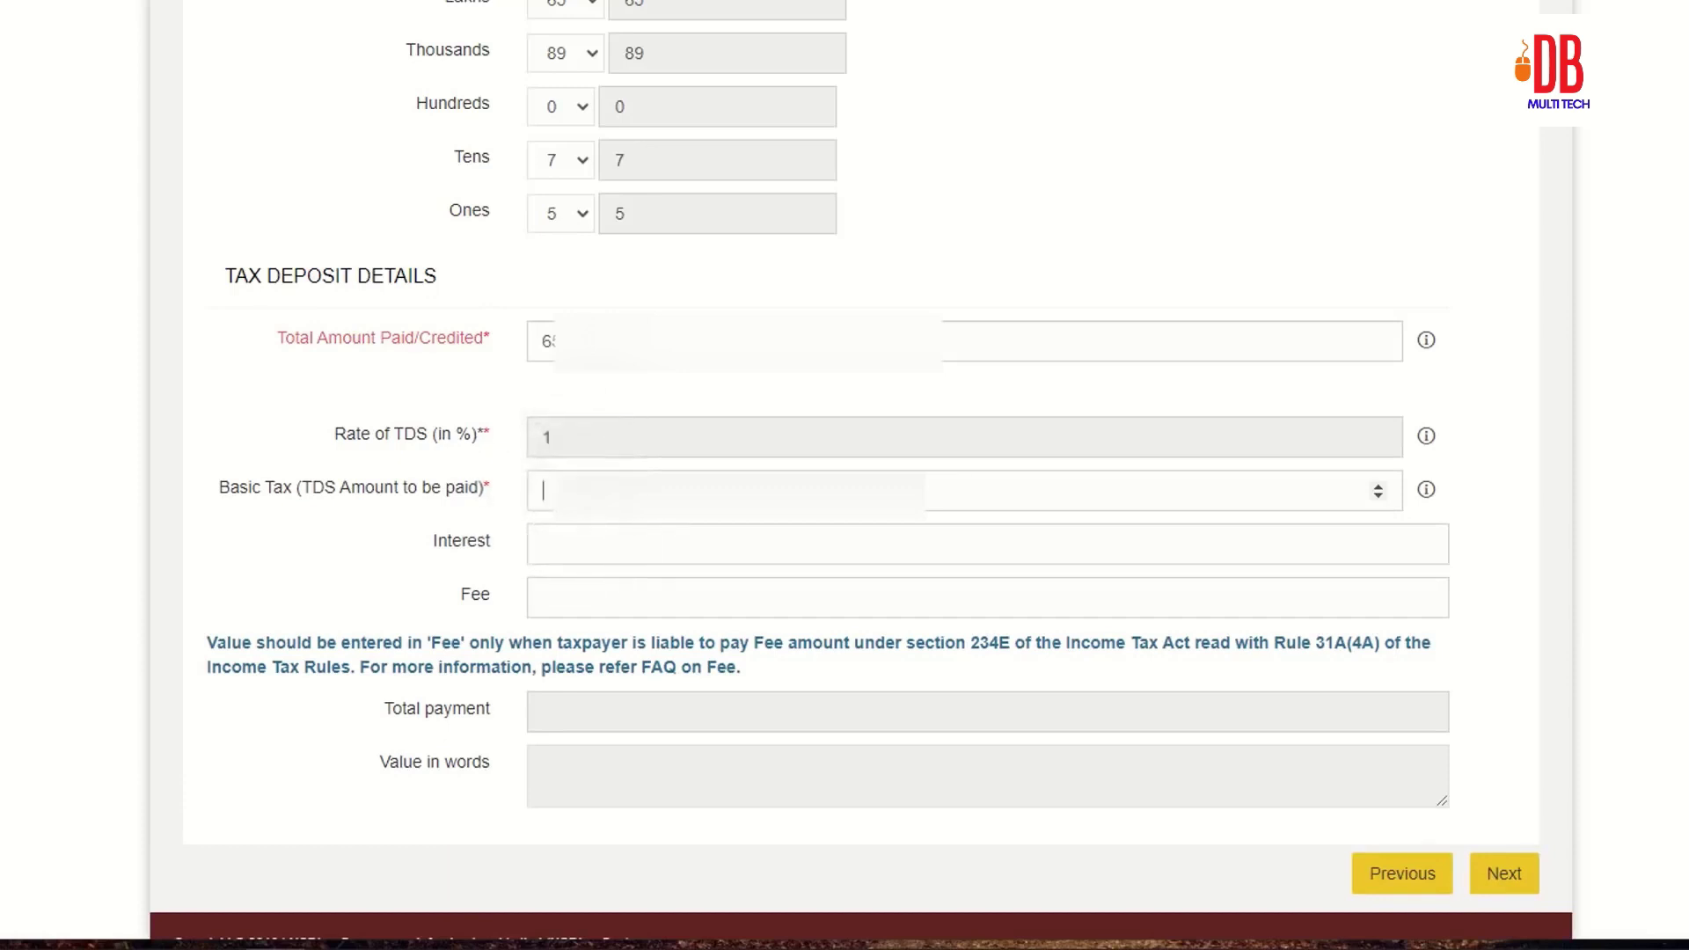
{"action": "type", "text": "65890.75"}
{"action": "left_click", "coordinate": [293, 594]}
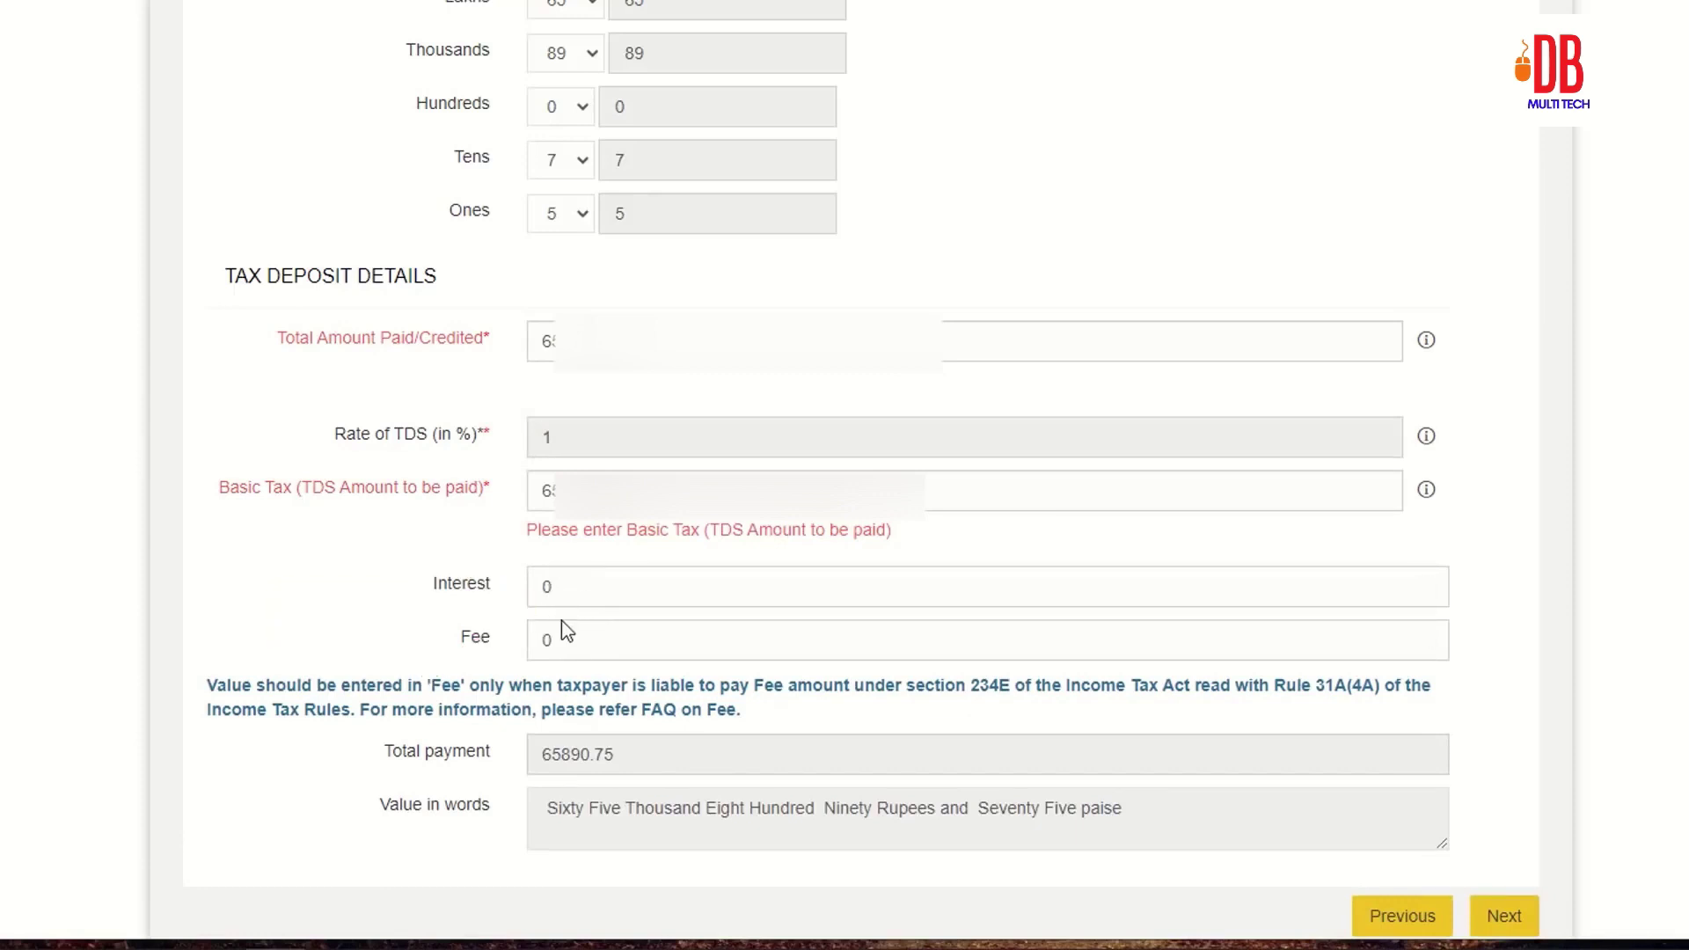
{"action": "scroll", "coordinate": [561, 620], "scroll_direction": "down", "scroll_amount": 2}
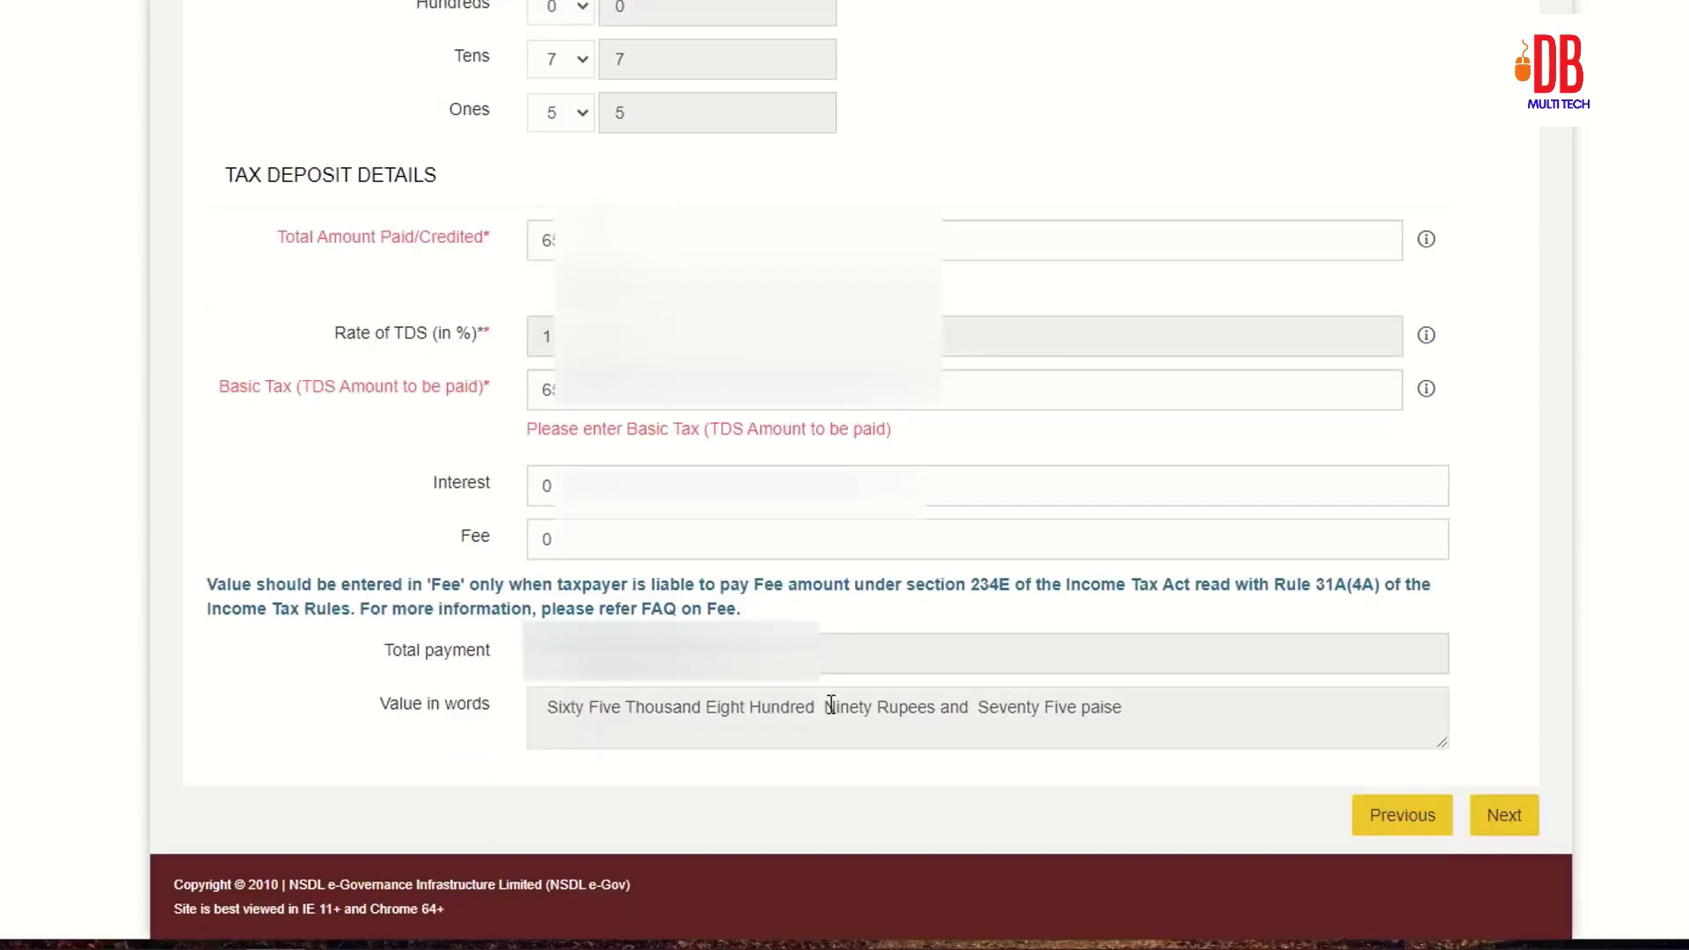
{"action": "left_click", "coordinate": [1504, 815]}
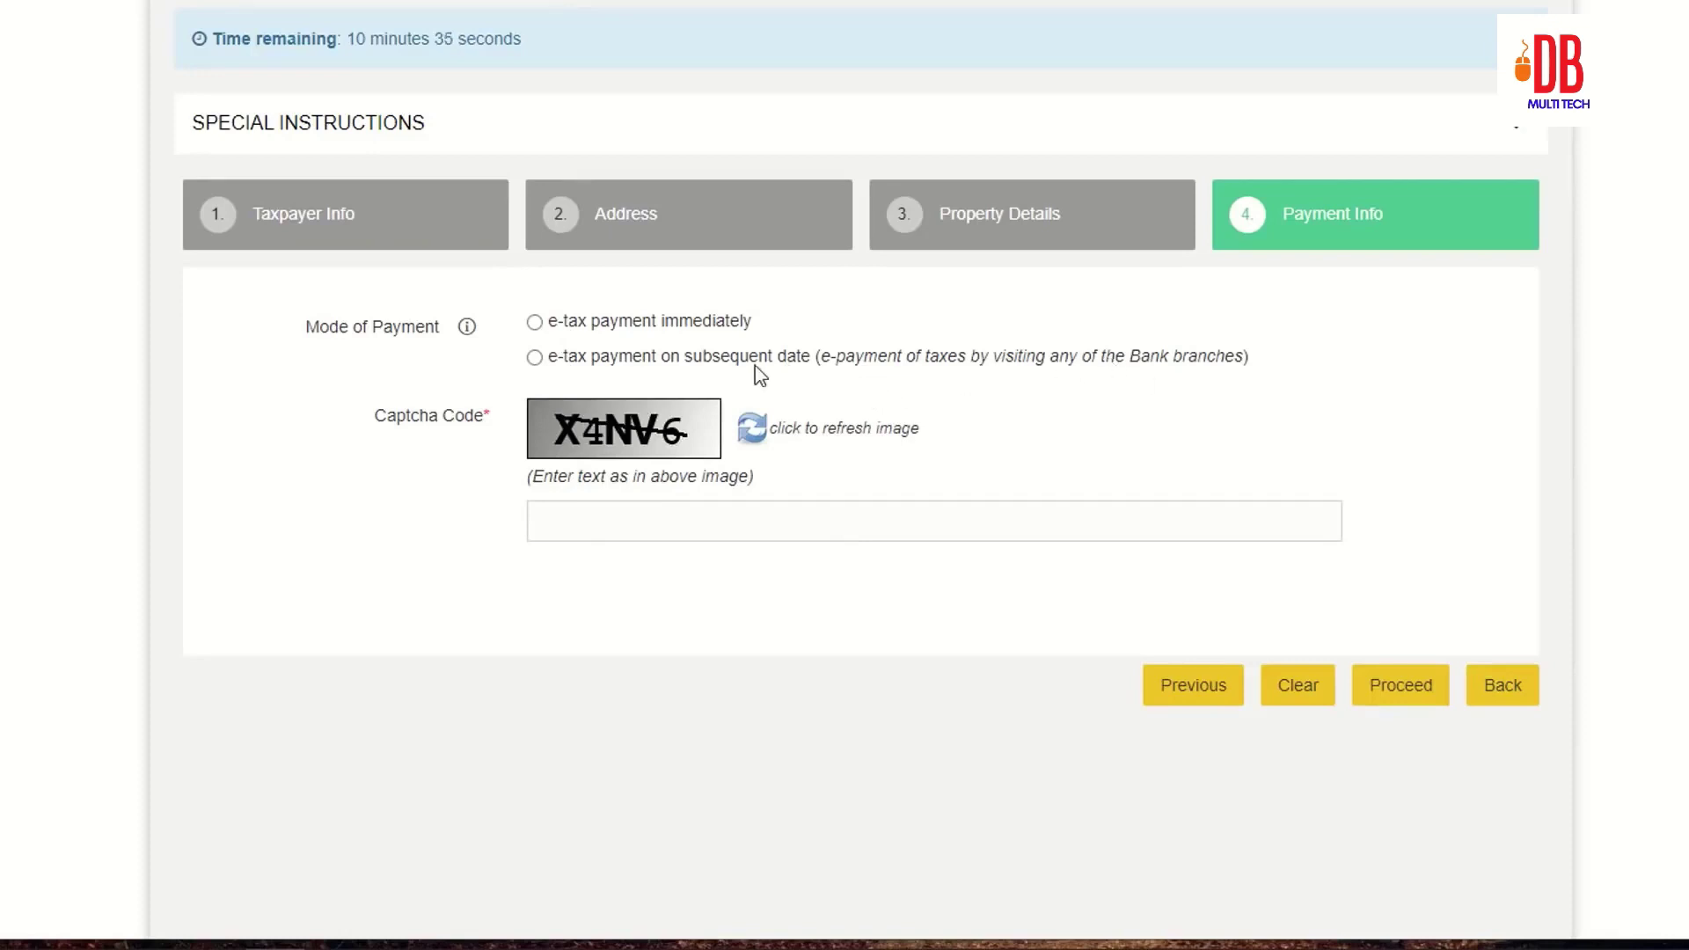
Step: Choose immediate e-tax payment via HDFC Bank net-banking, enter the captcha, and proceed
{"action": "left_click", "coordinate": [534, 323]}
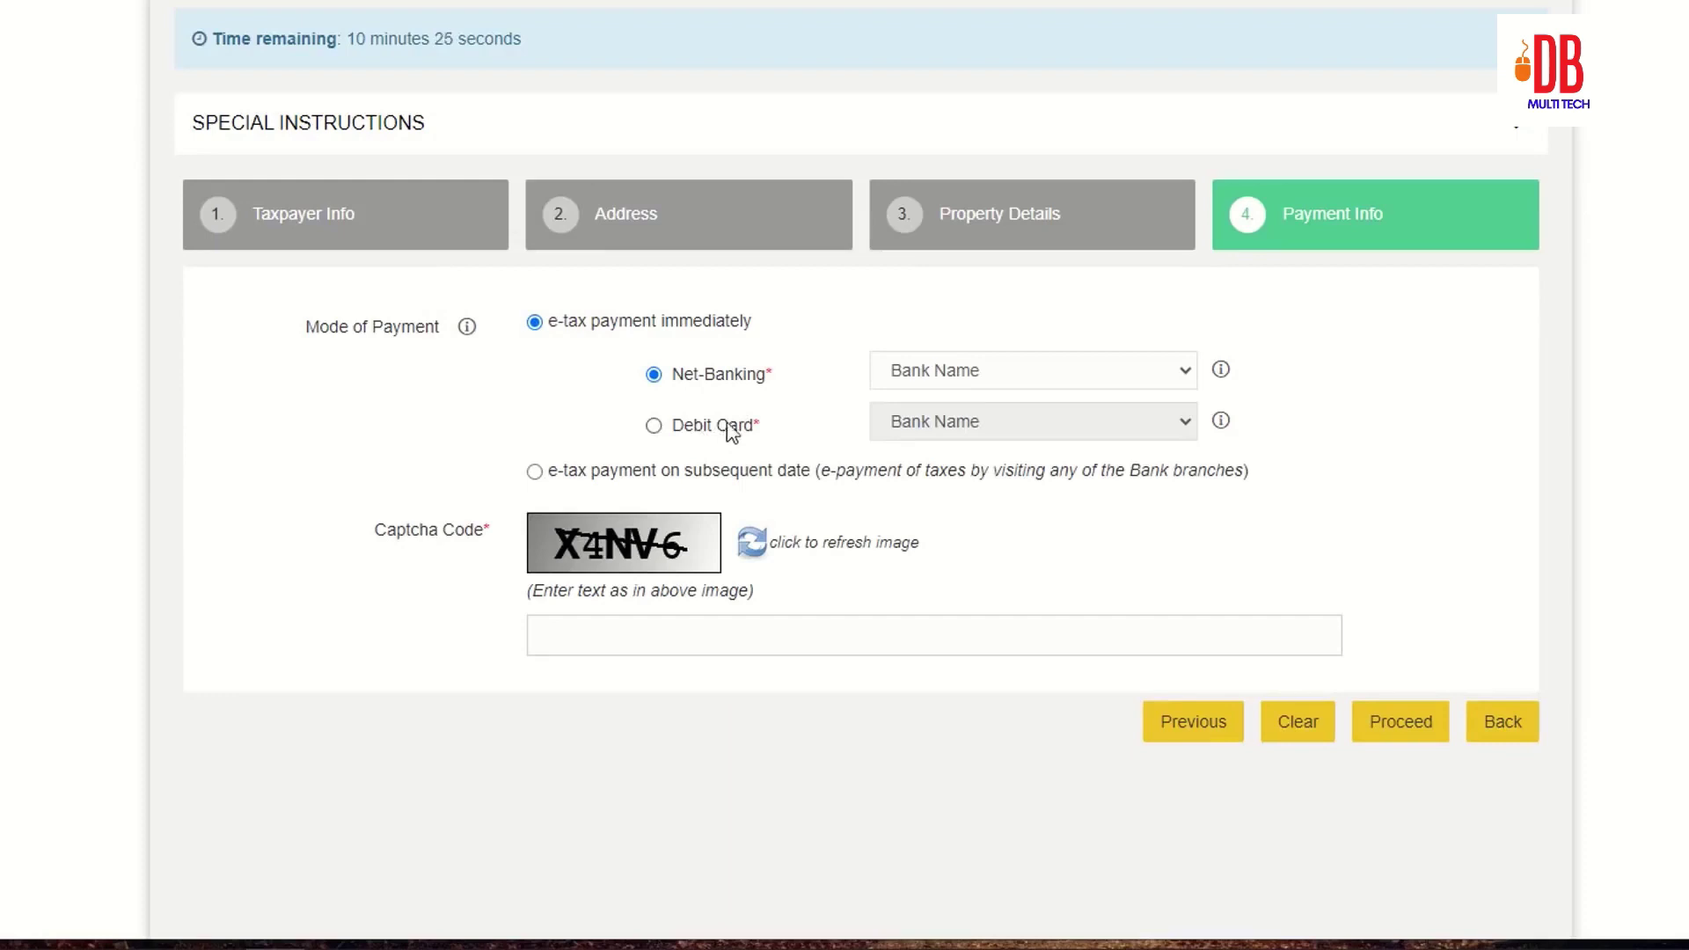
{"action": "left_click", "coordinate": [991, 370]}
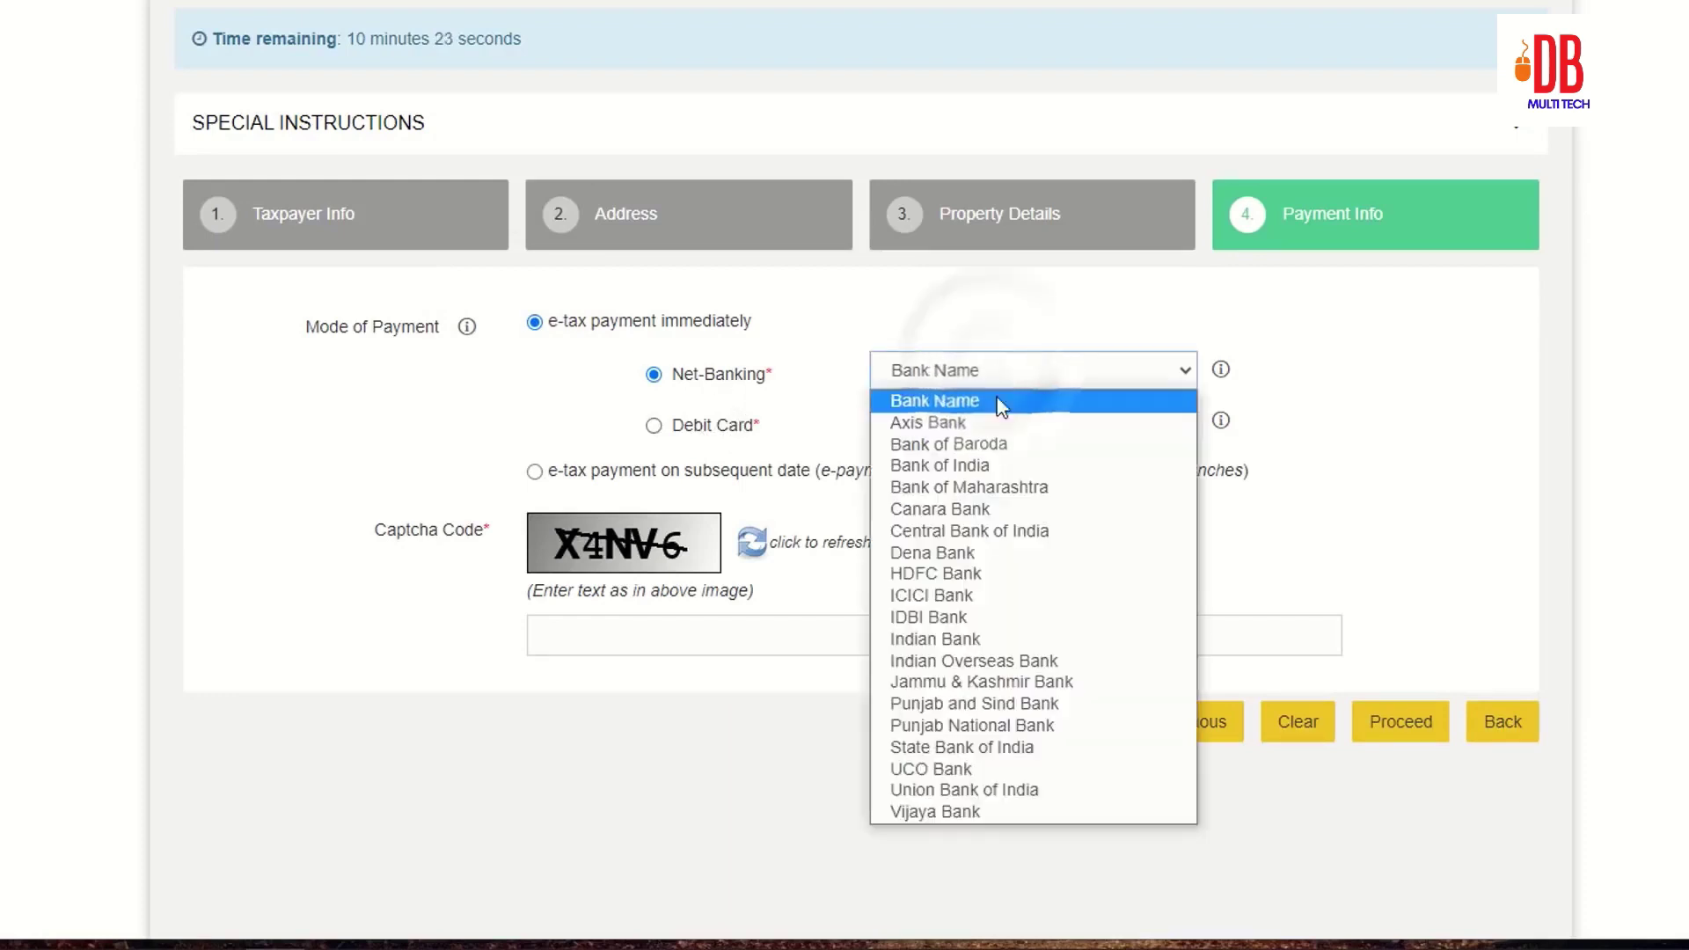
{"action": "left_click", "coordinate": [994, 572]}
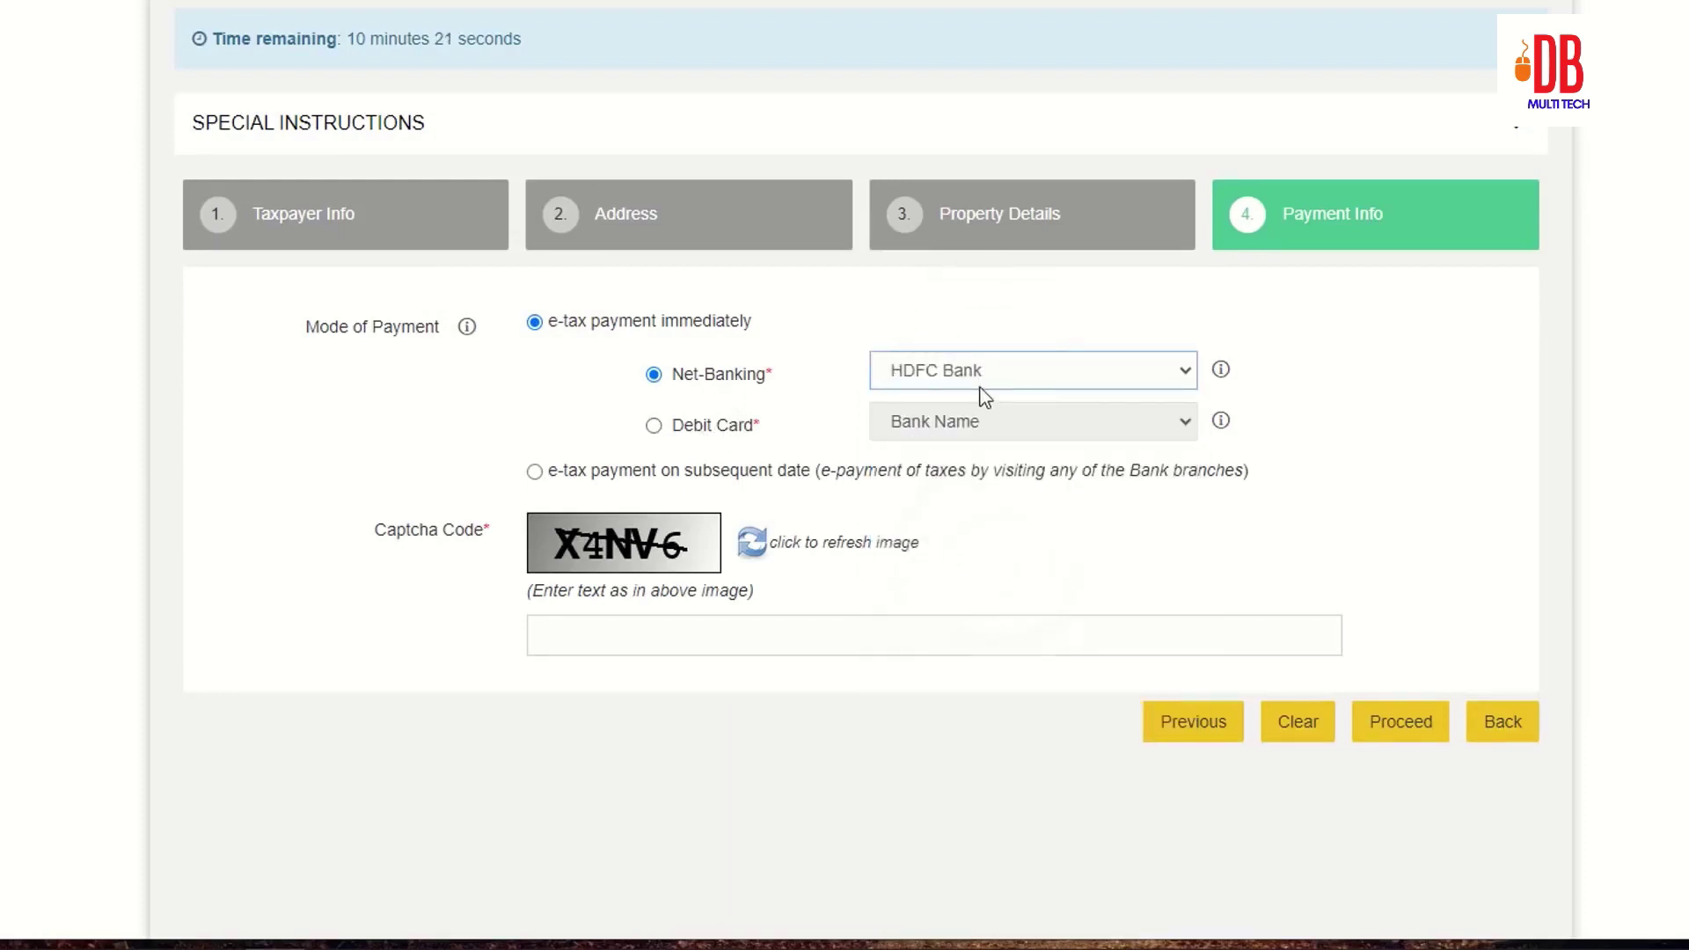
{"action": "left_click", "coordinate": [654, 628]}
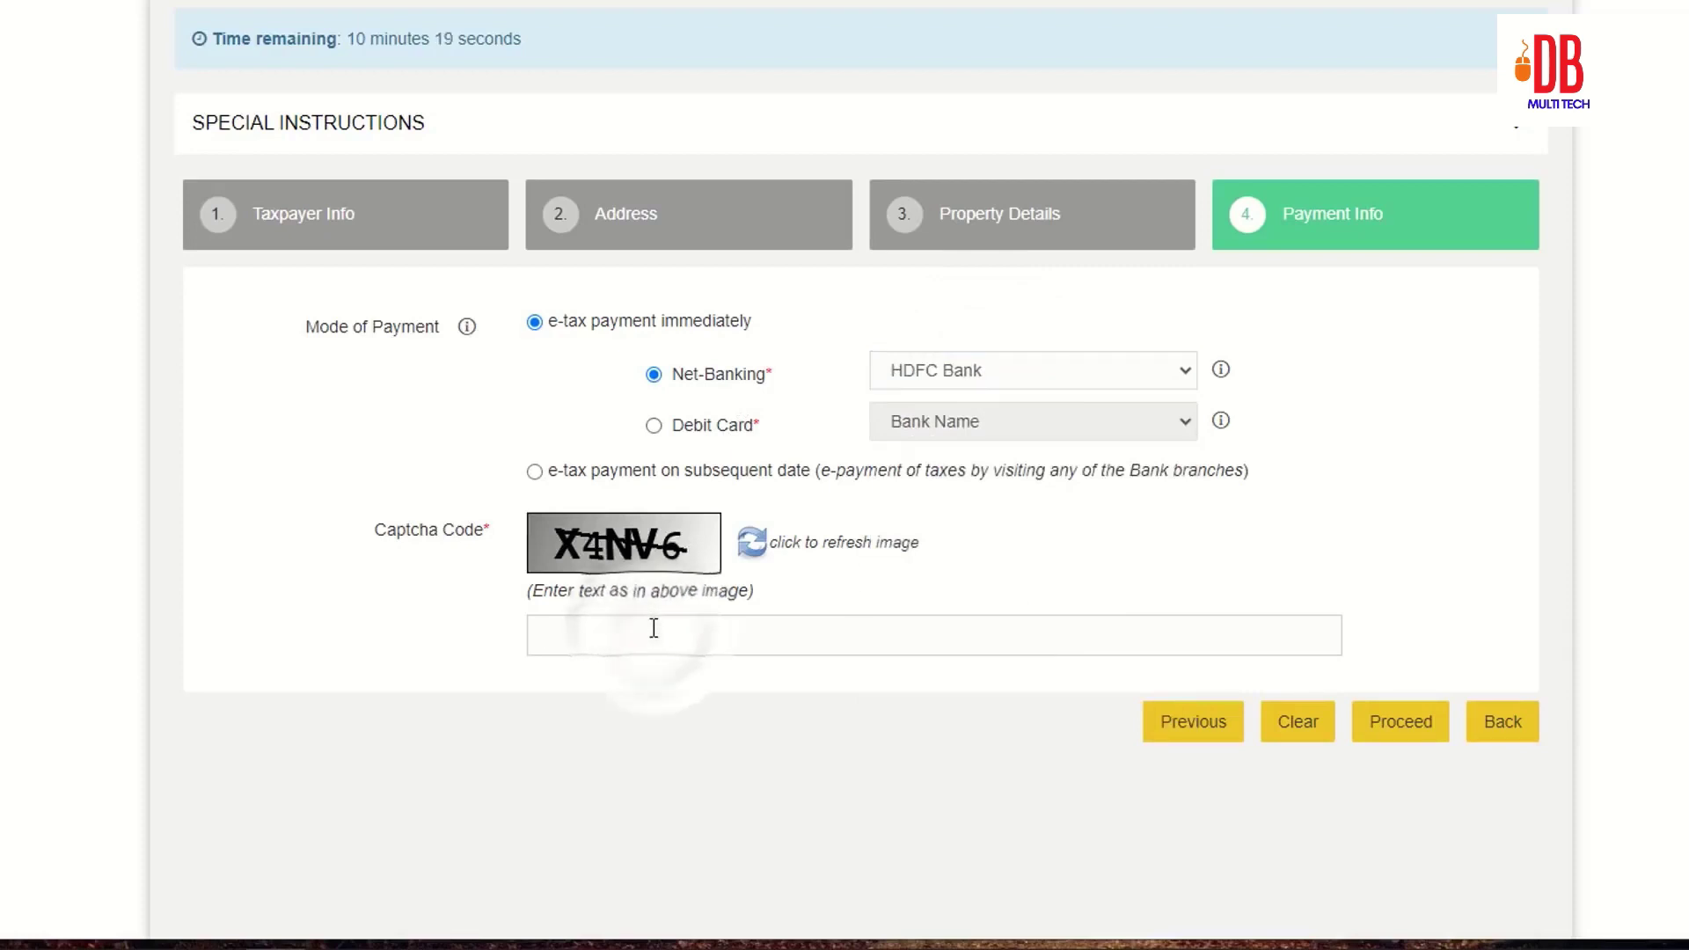
{"action": "type", "text": "X4NV6"}
{"action": "left_click", "coordinate": [1419, 735]}
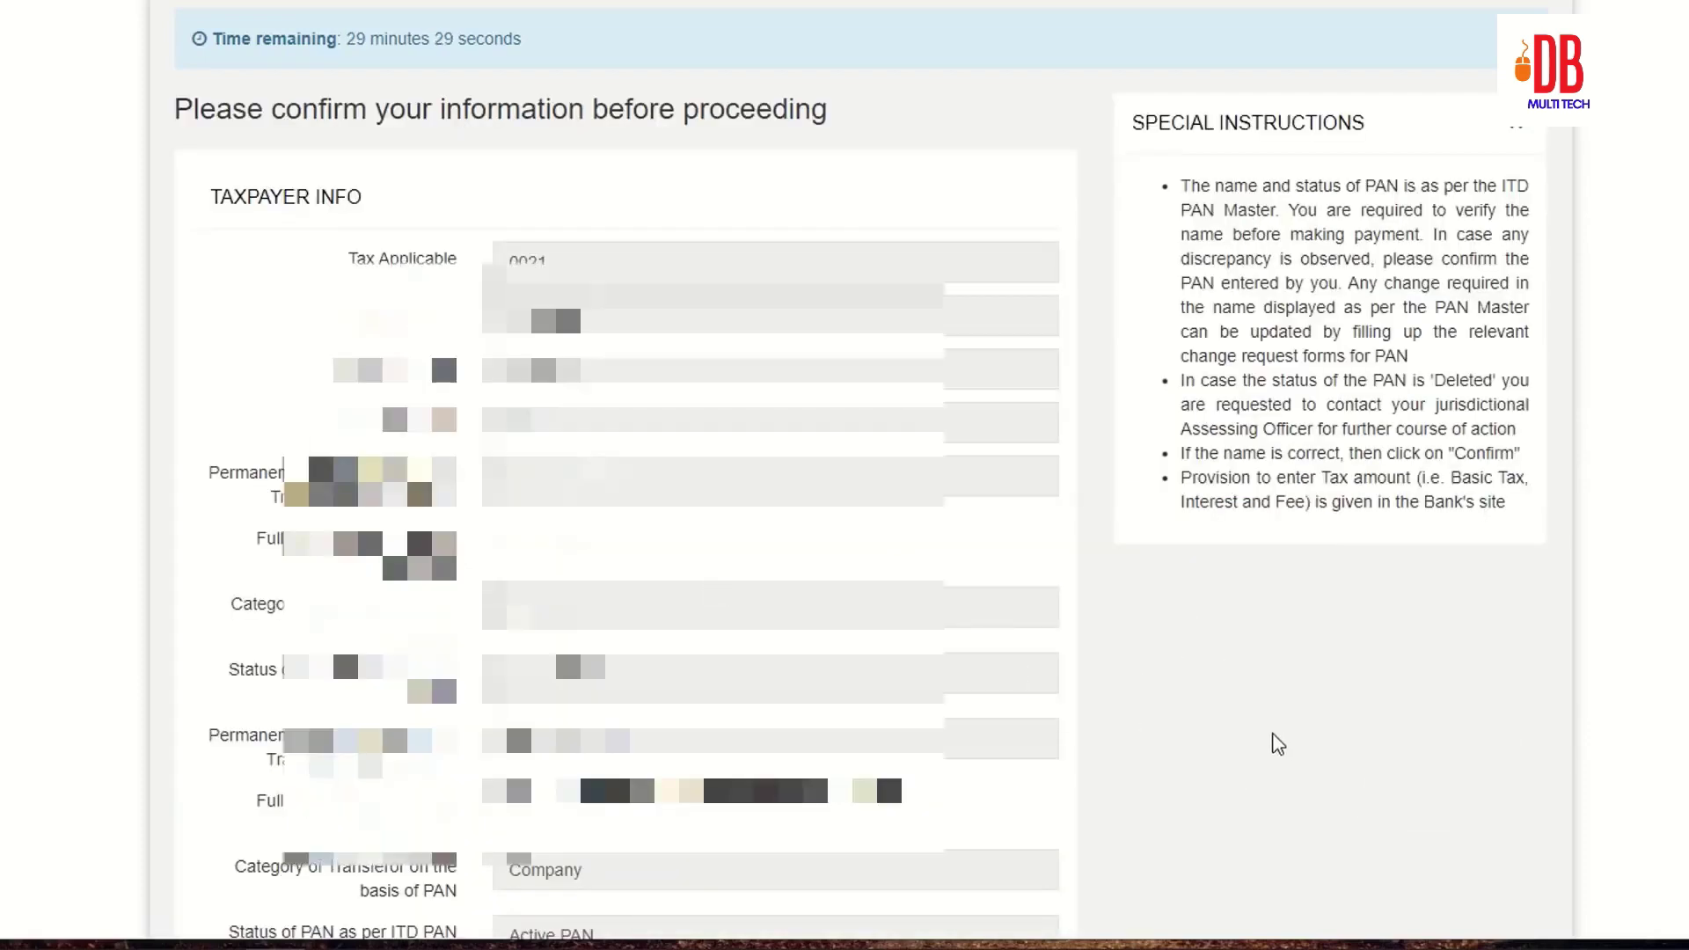
Step: Agree to the terms, confirm the details, copy the acknowledgement number, and submit to the bank
{"action": "scroll", "coordinate": [1278, 744], "scroll_direction": "down", "scroll_amount": 15}
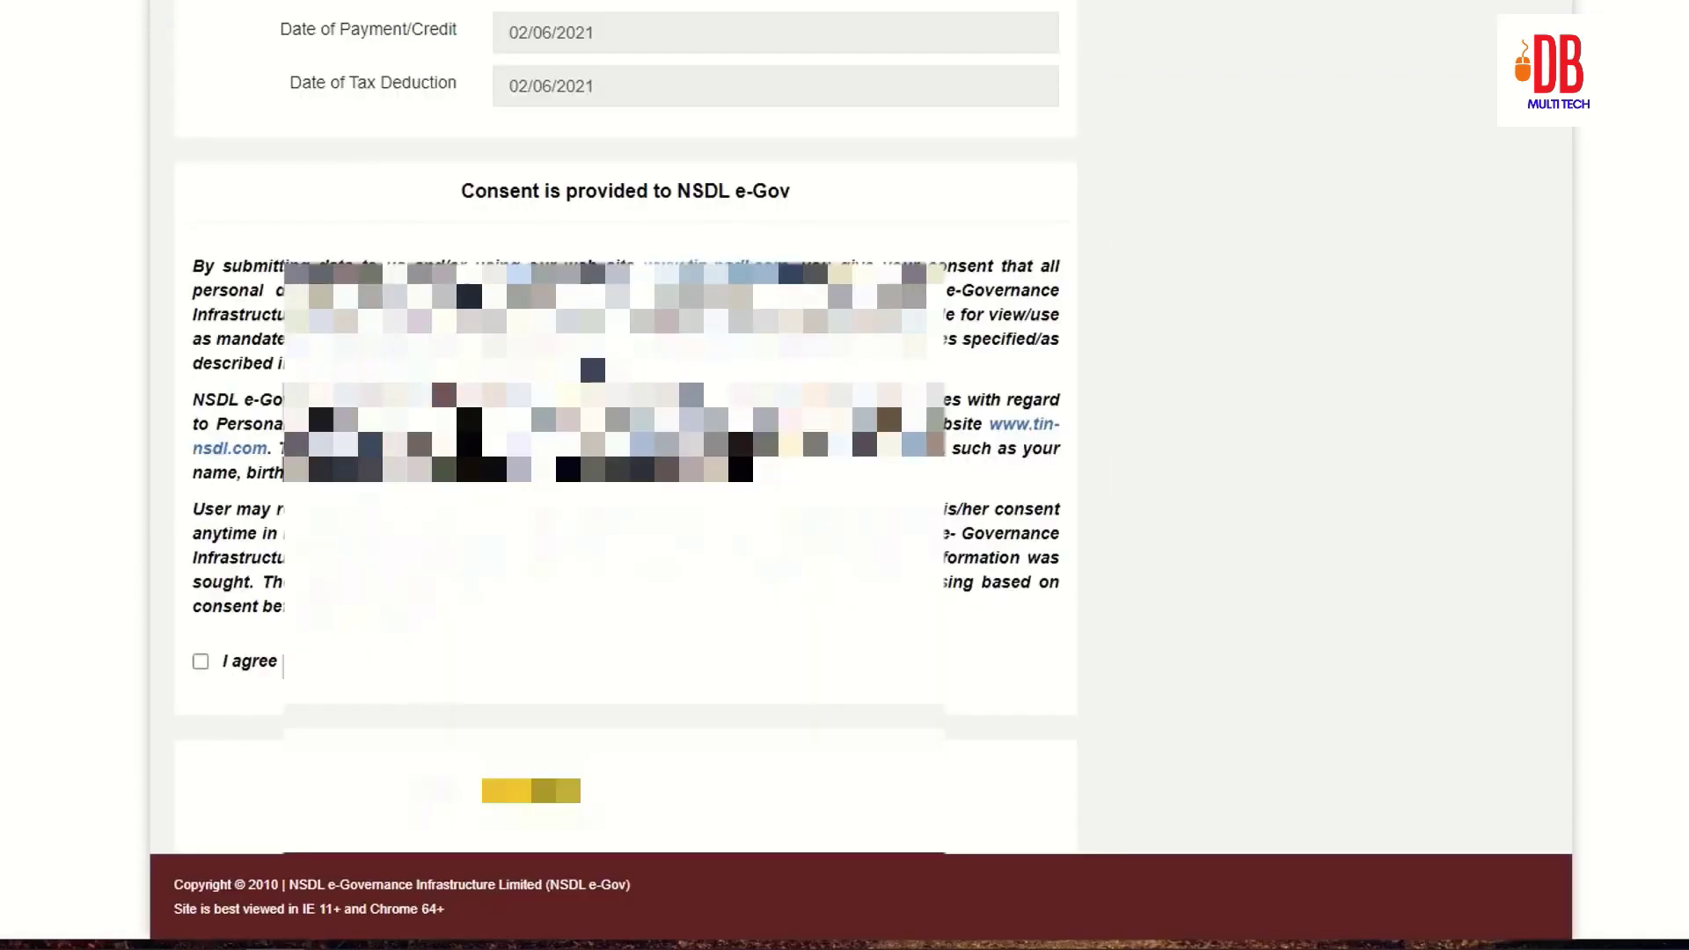
{"action": "left_click", "coordinate": [201, 661]}
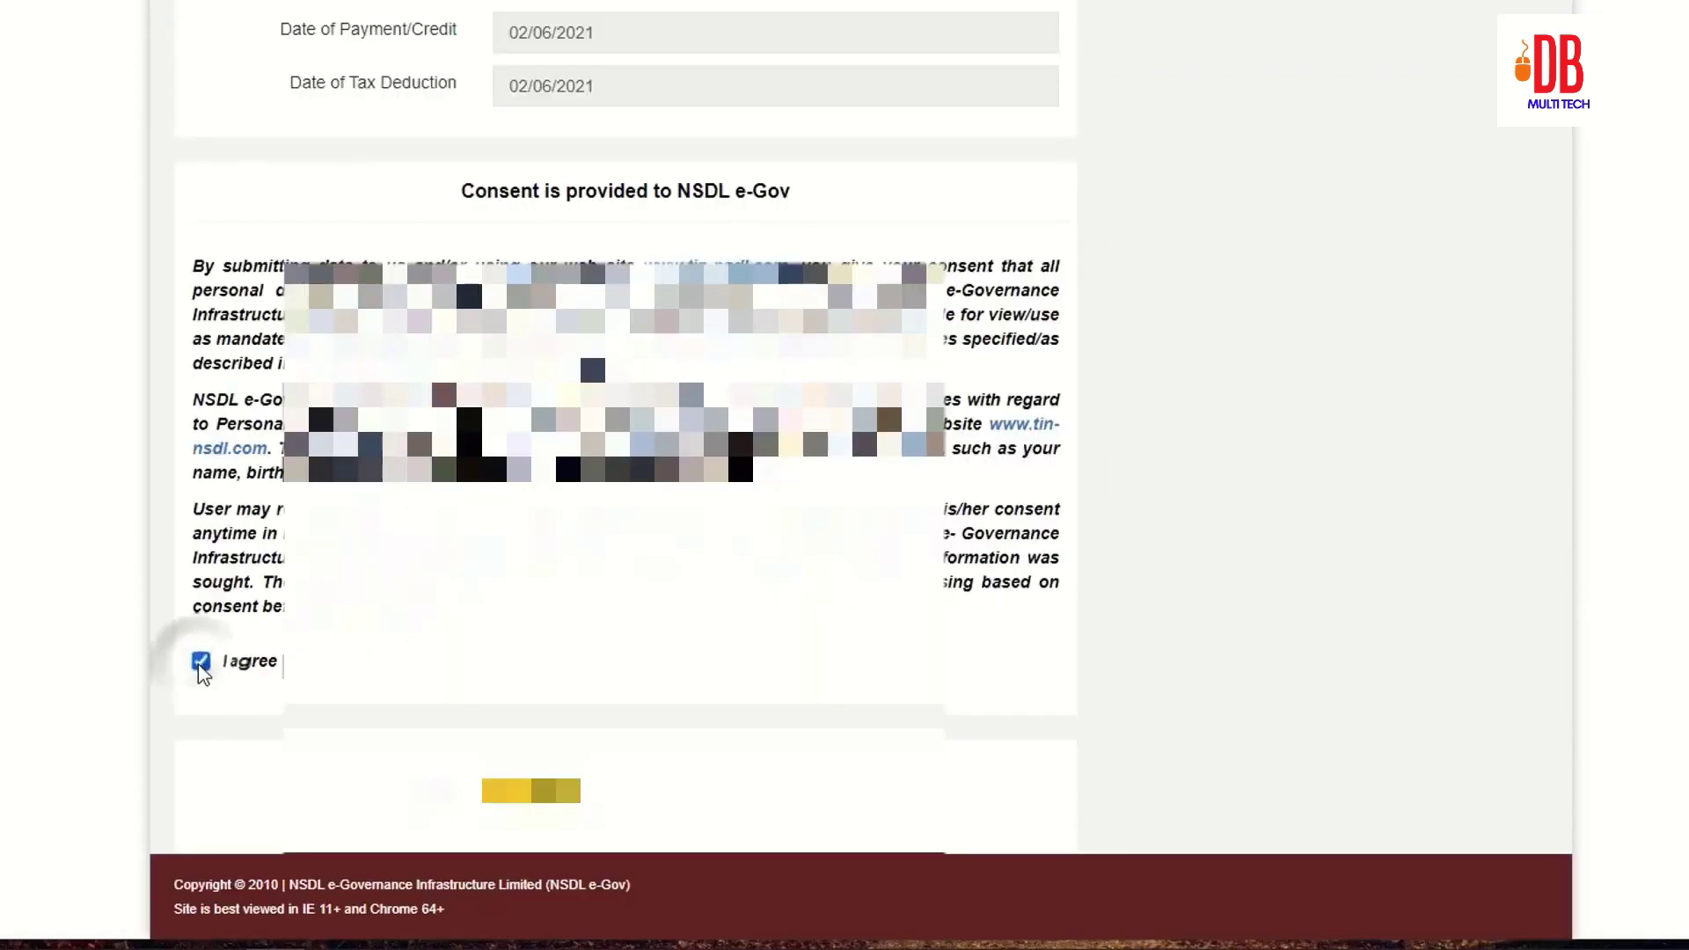
{"action": "left_click", "coordinate": [555, 802]}
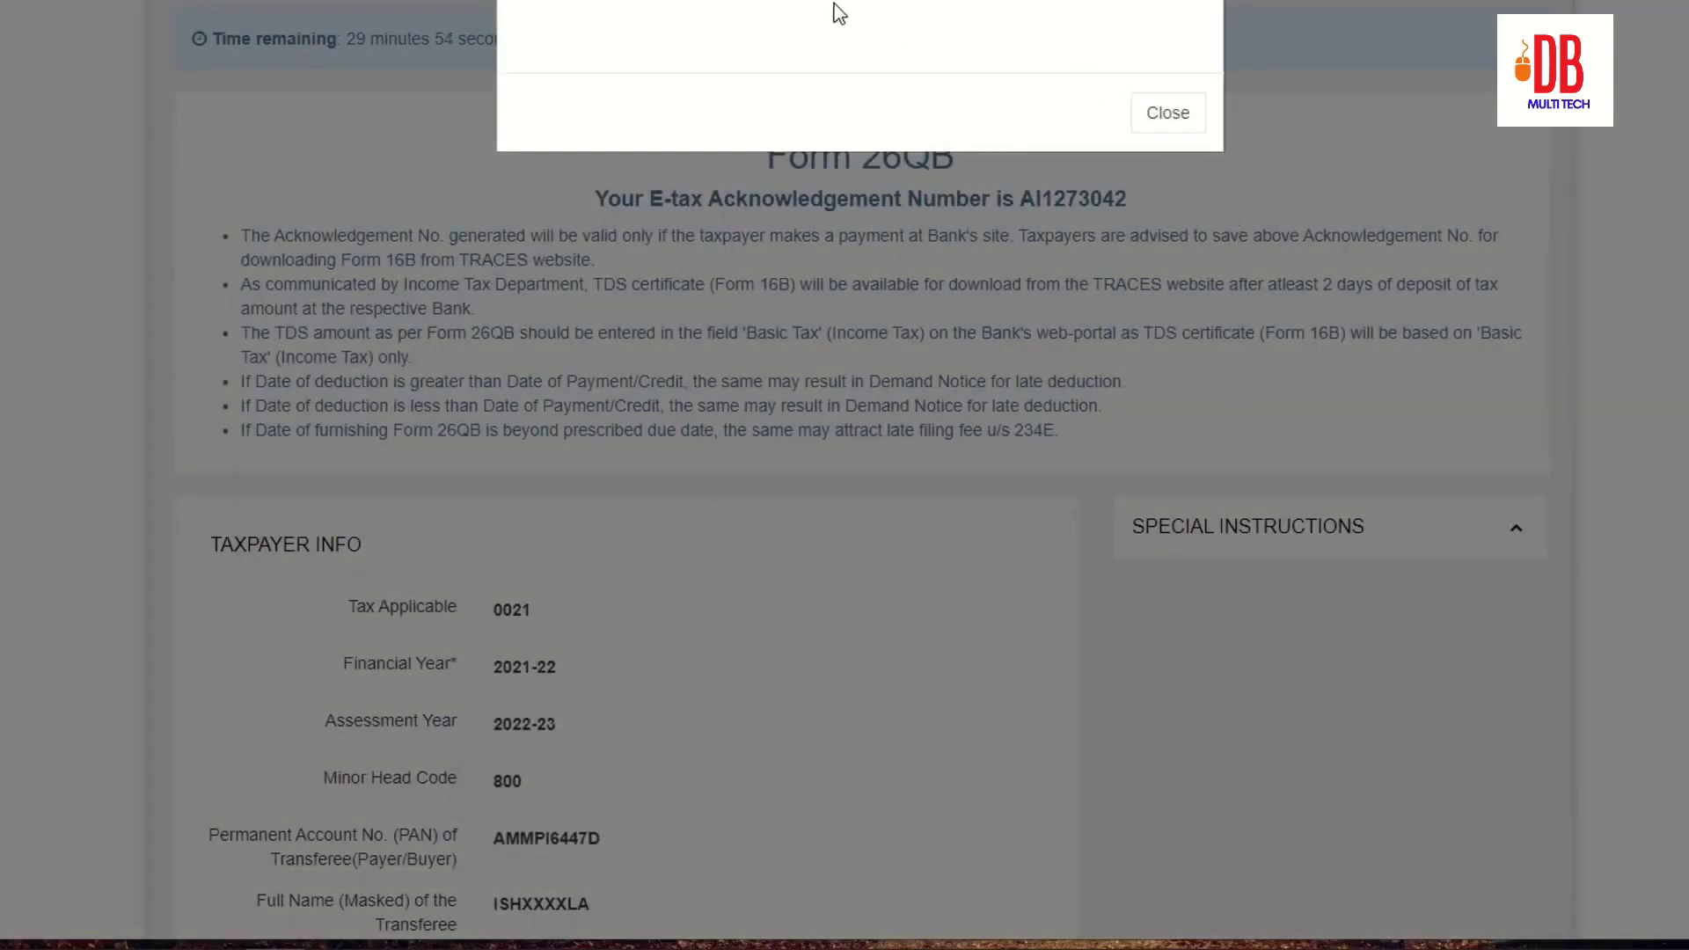
{"action": "left_click", "coordinate": [1170, 116]}
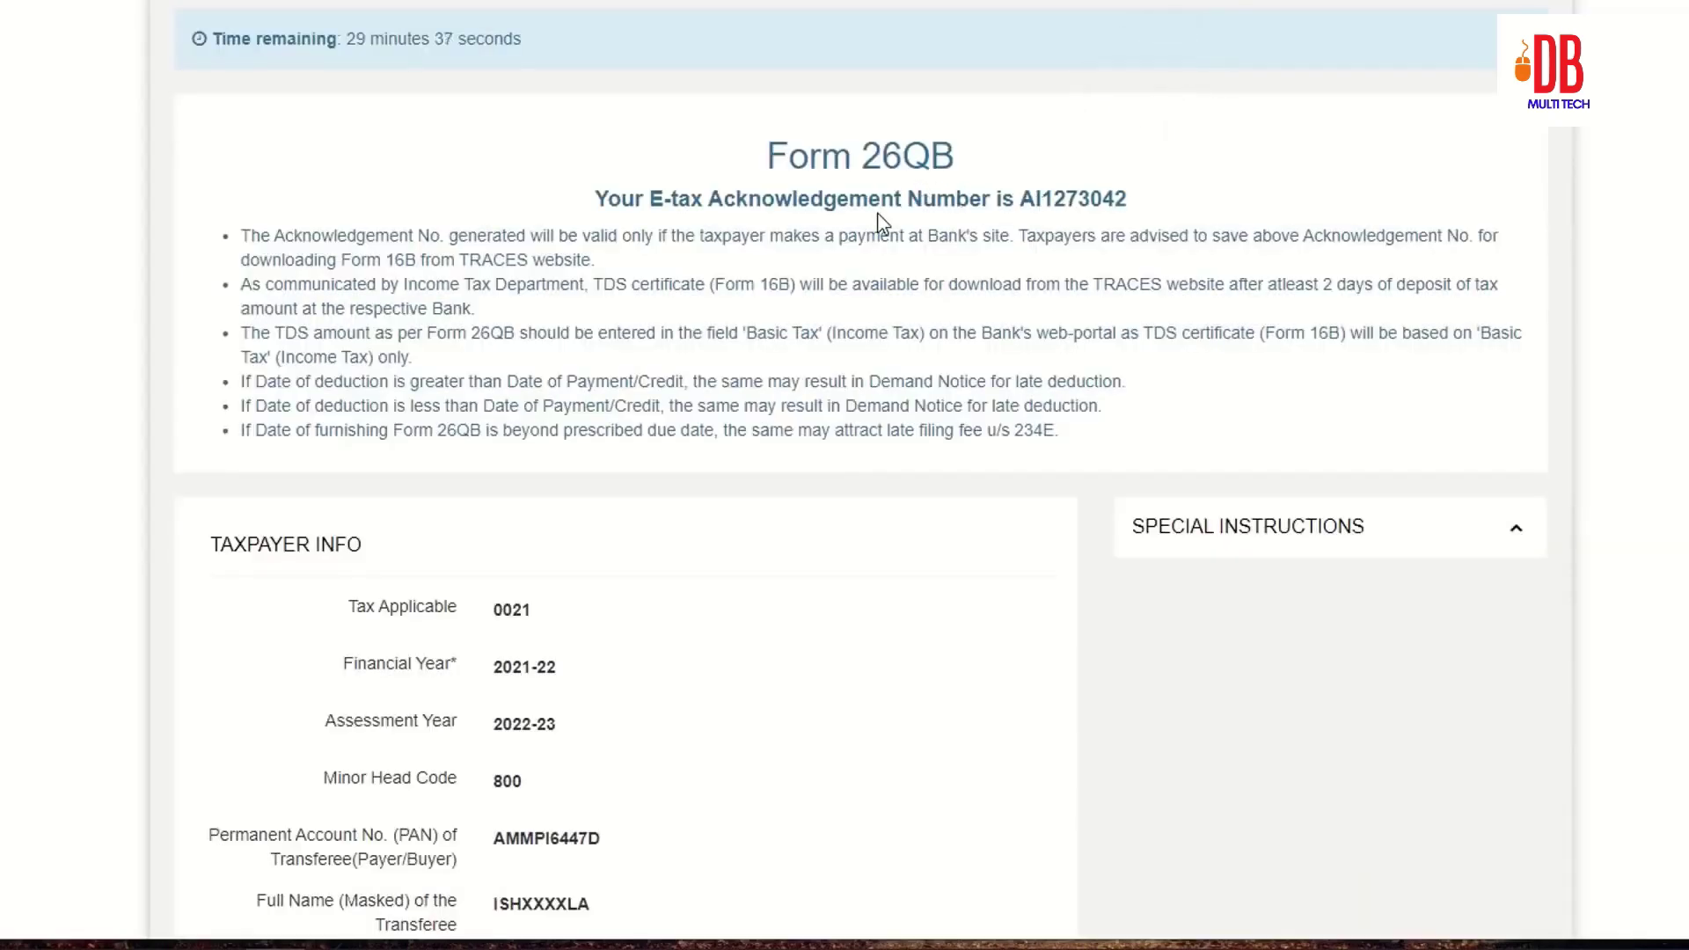
{"action": "left_click_drag", "start_coordinate": [1026, 201], "coordinate": [1135, 202]}
{"action": "scroll", "coordinate": [810, 803], "scroll_direction": "down", "scroll_amount": 20}
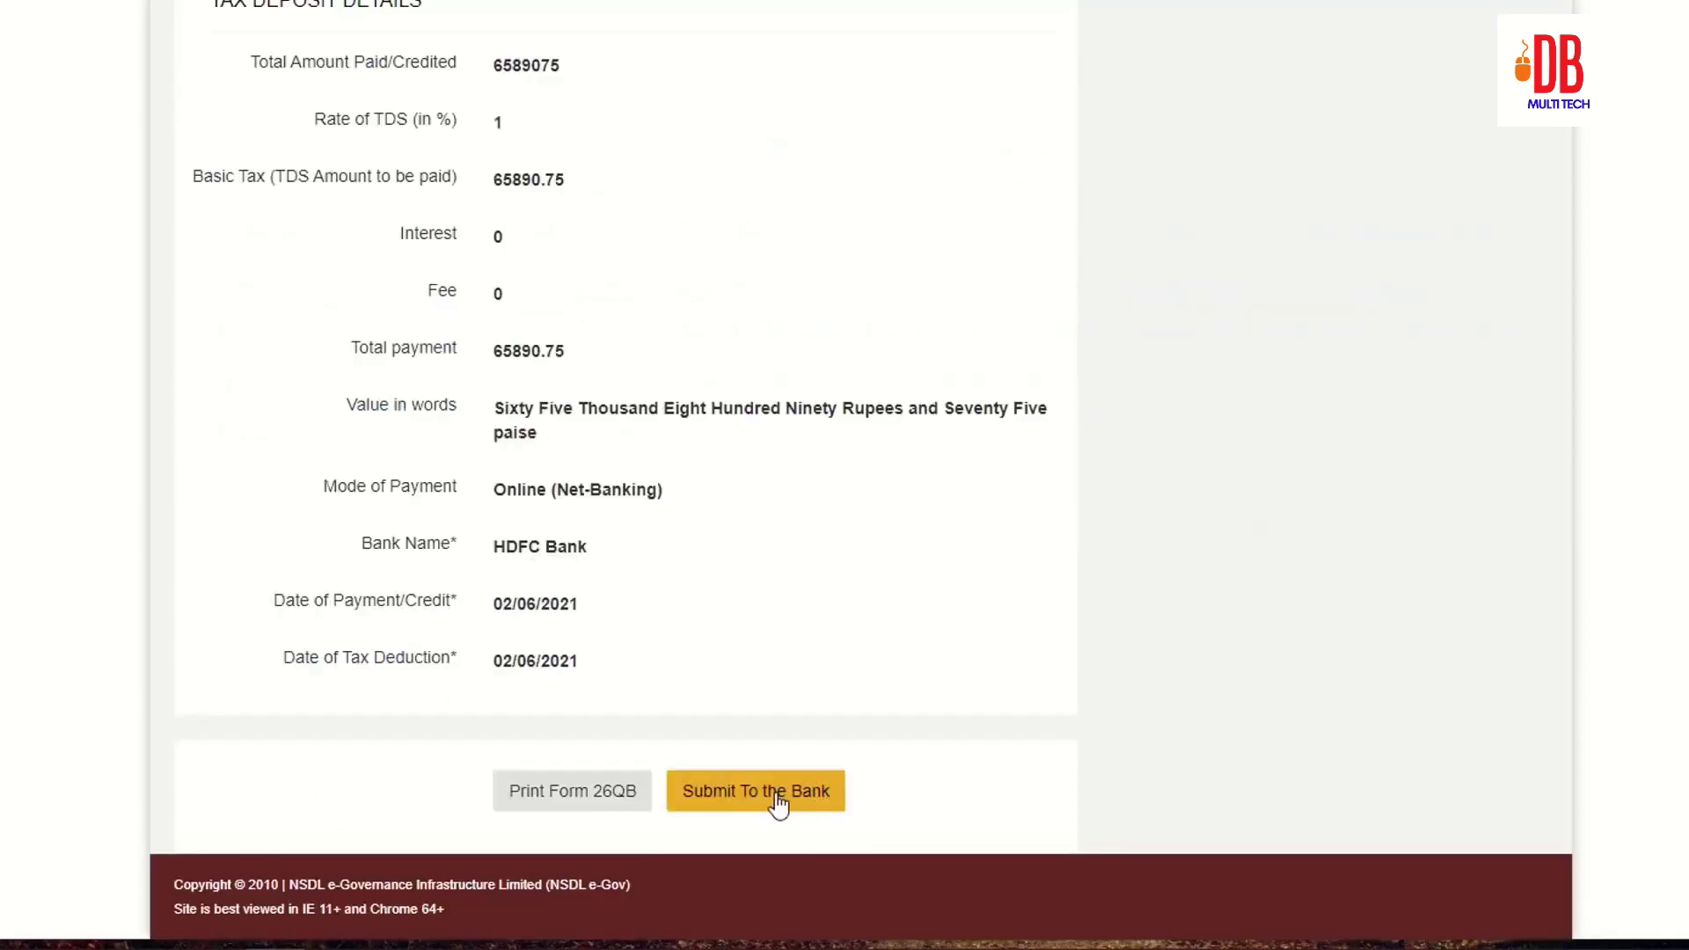
{"action": "left_click", "coordinate": [793, 803]}
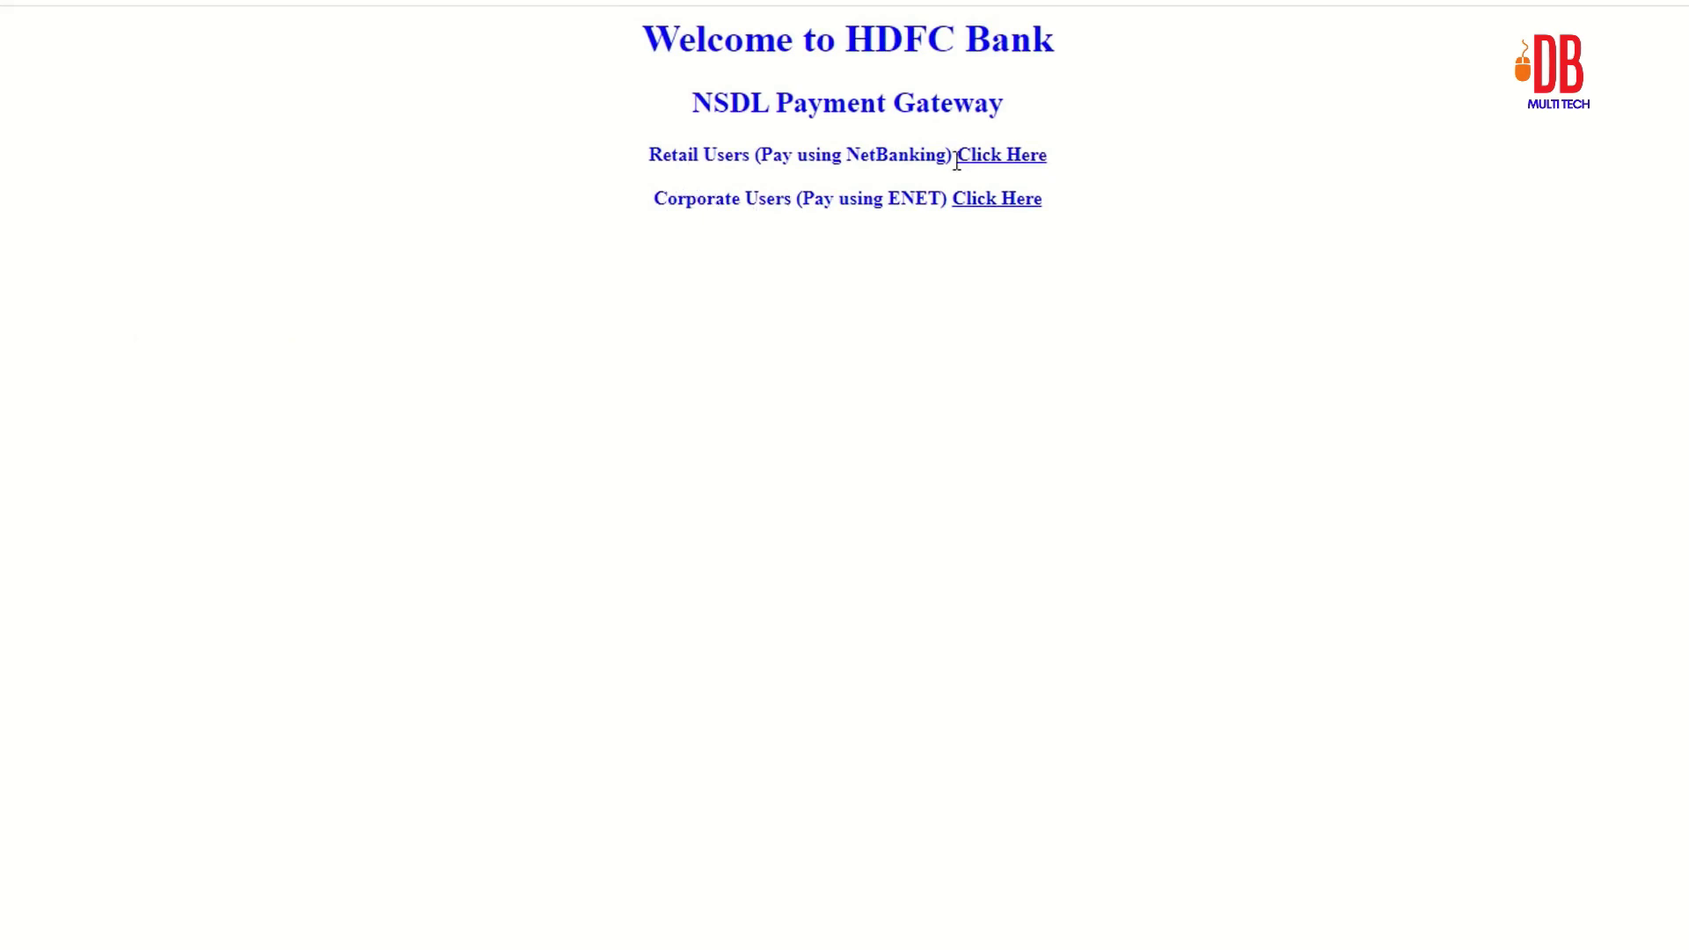
Step: As an HDFC retail user, continue the direct tax payment and confirm INR 65891.00
{"action": "left_click", "coordinate": [1001, 158]}
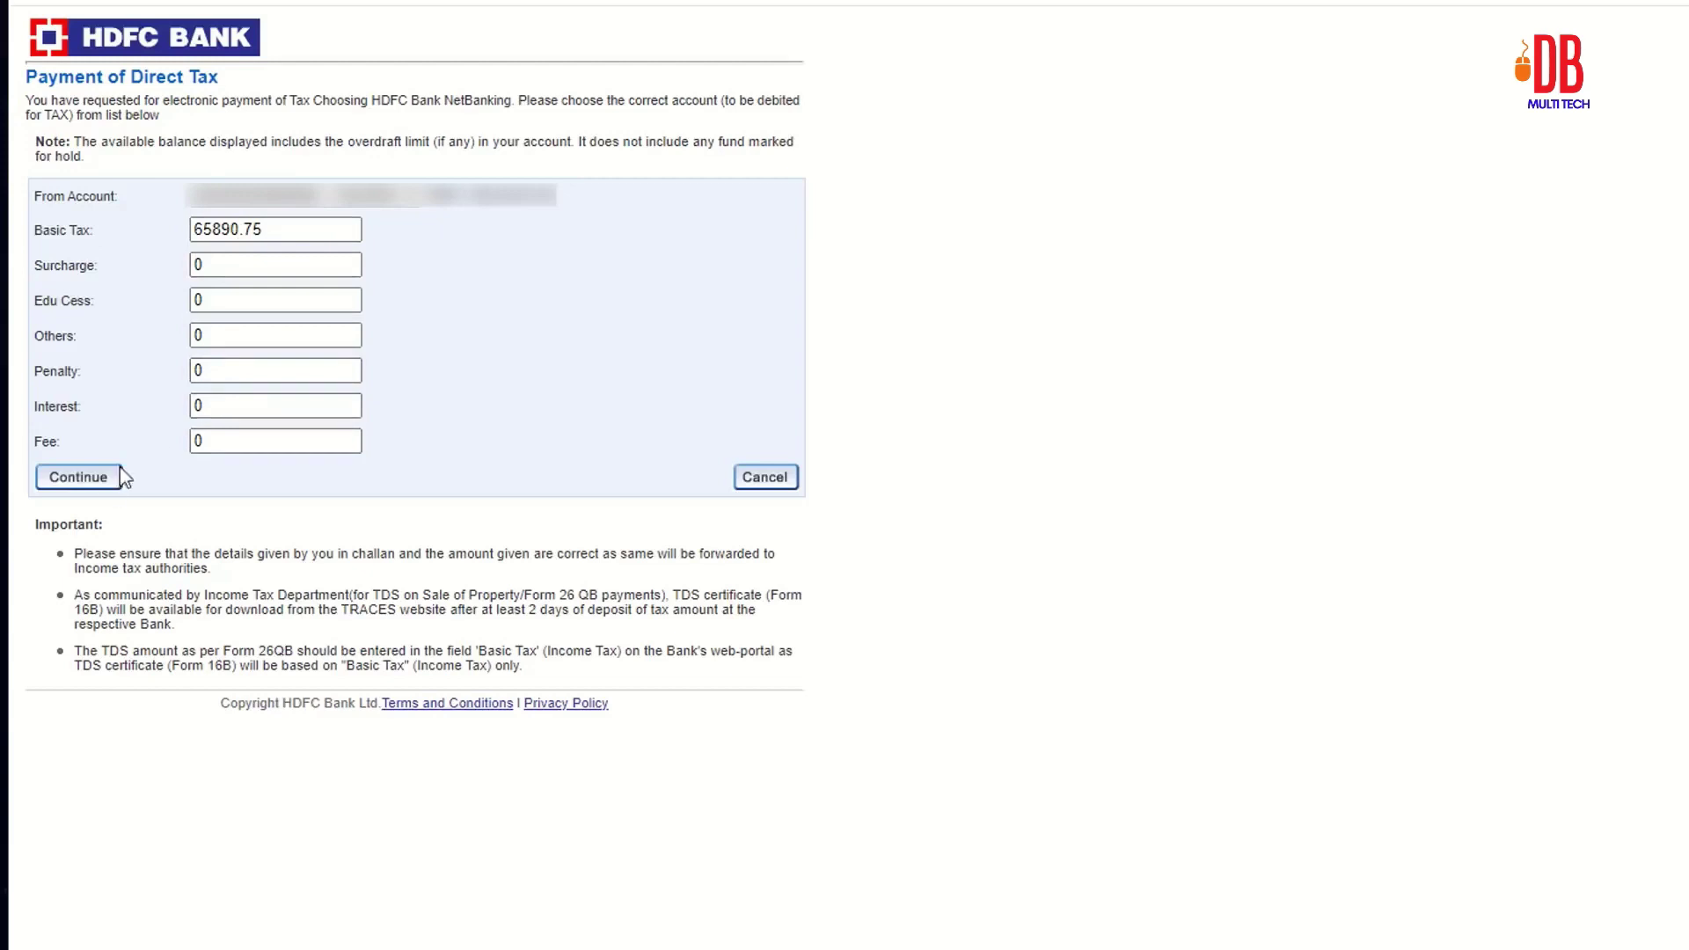
{"action": "left_click", "coordinate": [102, 489]}
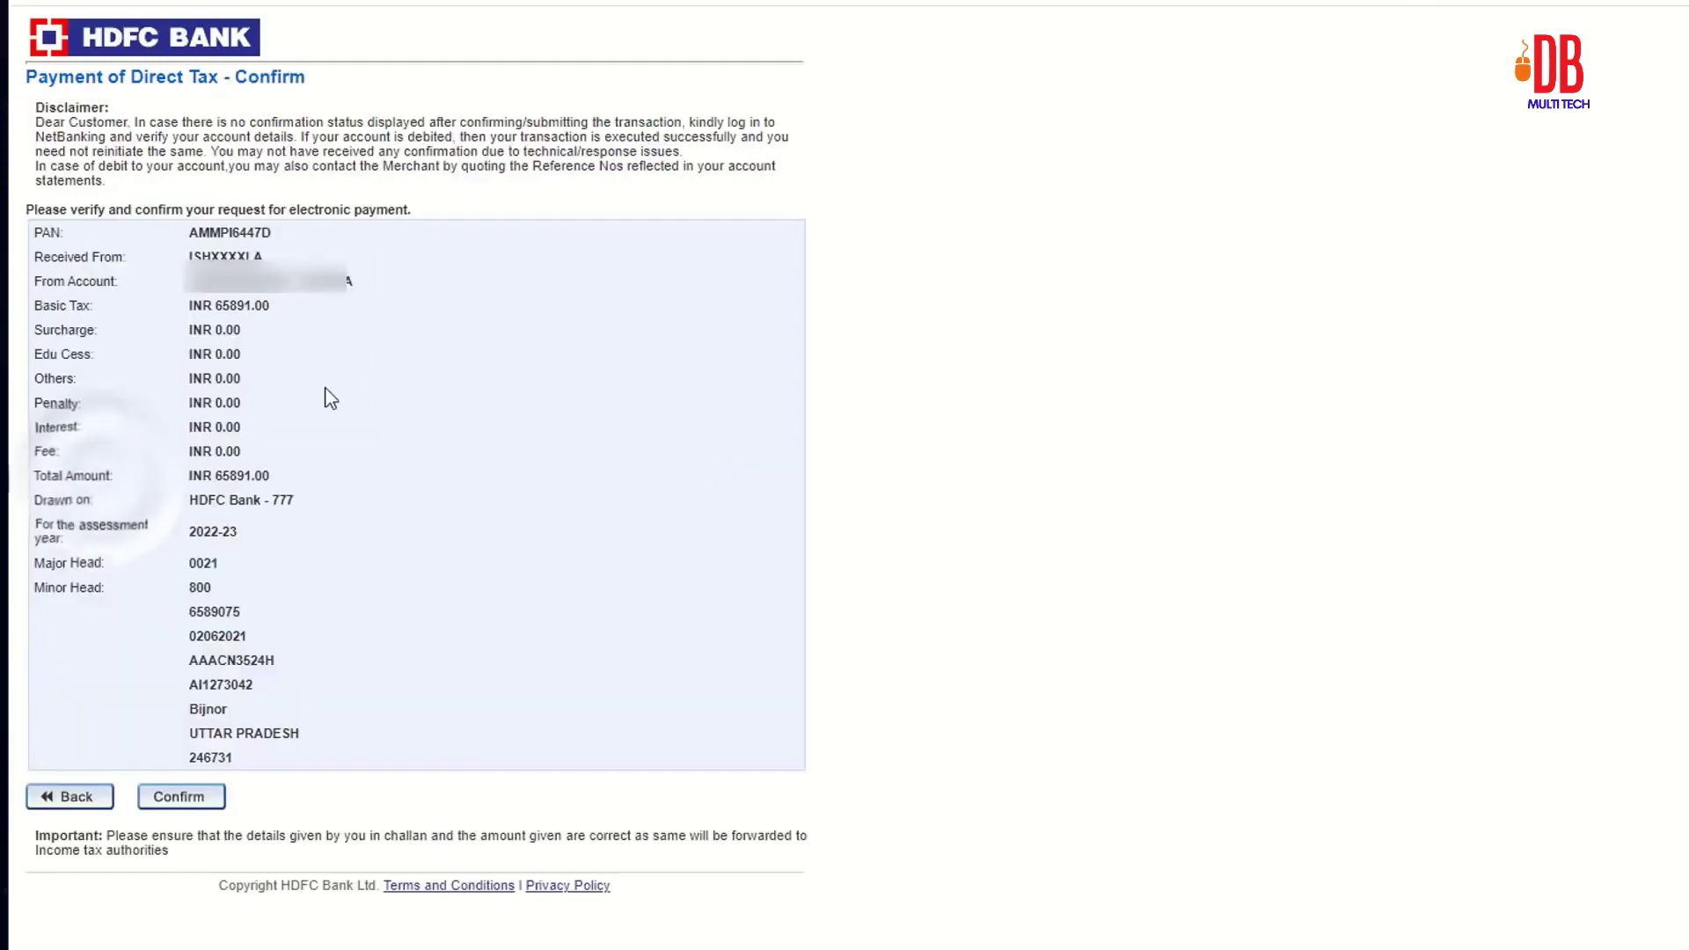
{"action": "left_click", "coordinate": [181, 797]}
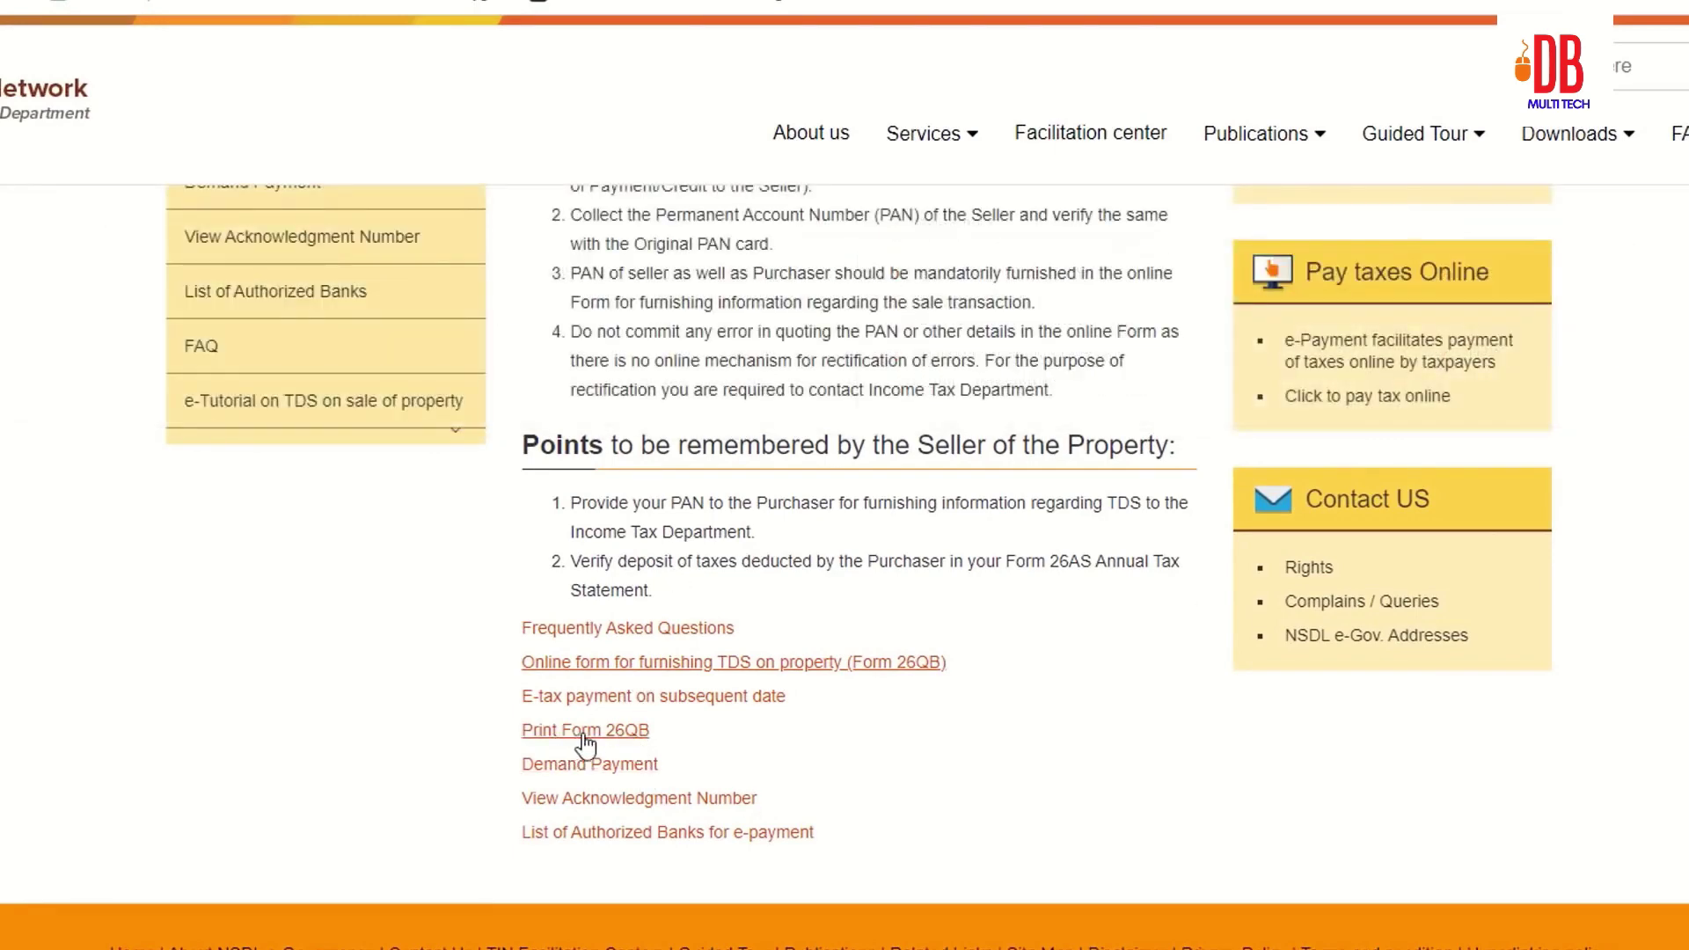
Step: Open Print Form 26QB, choose assessment year 2022-23, and print the filed form
{"action": "left_click", "coordinate": [585, 731]}
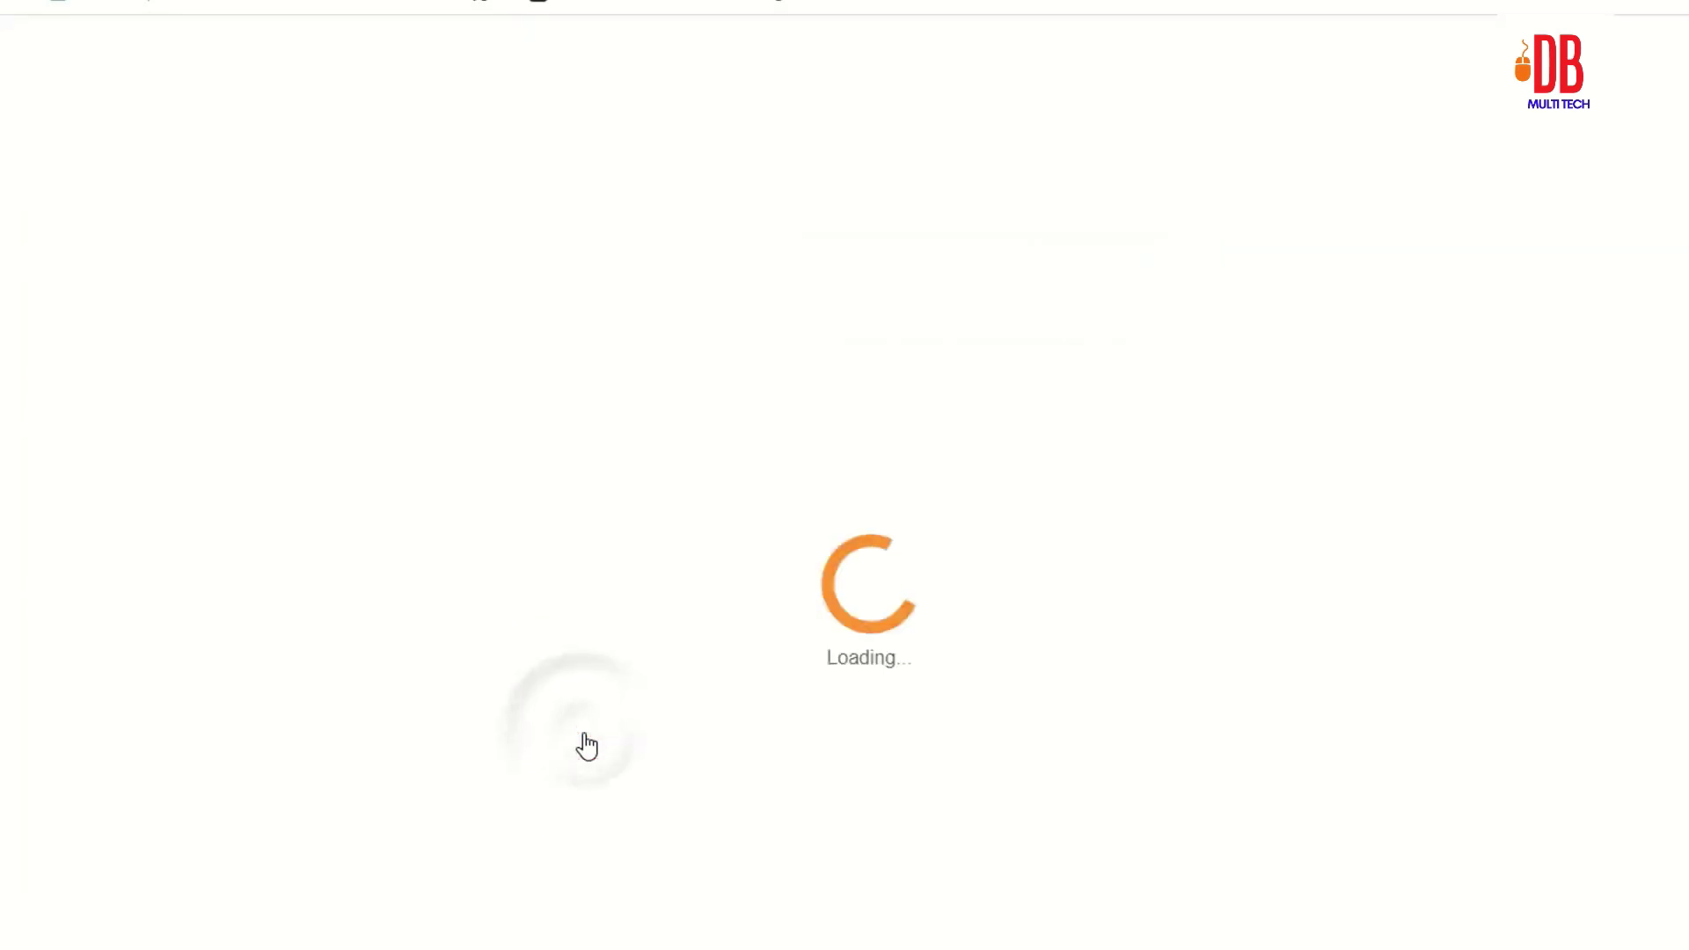
{"action": "scroll", "coordinate": [351, 483], "scroll_direction": "down", "scroll_amount": 1}
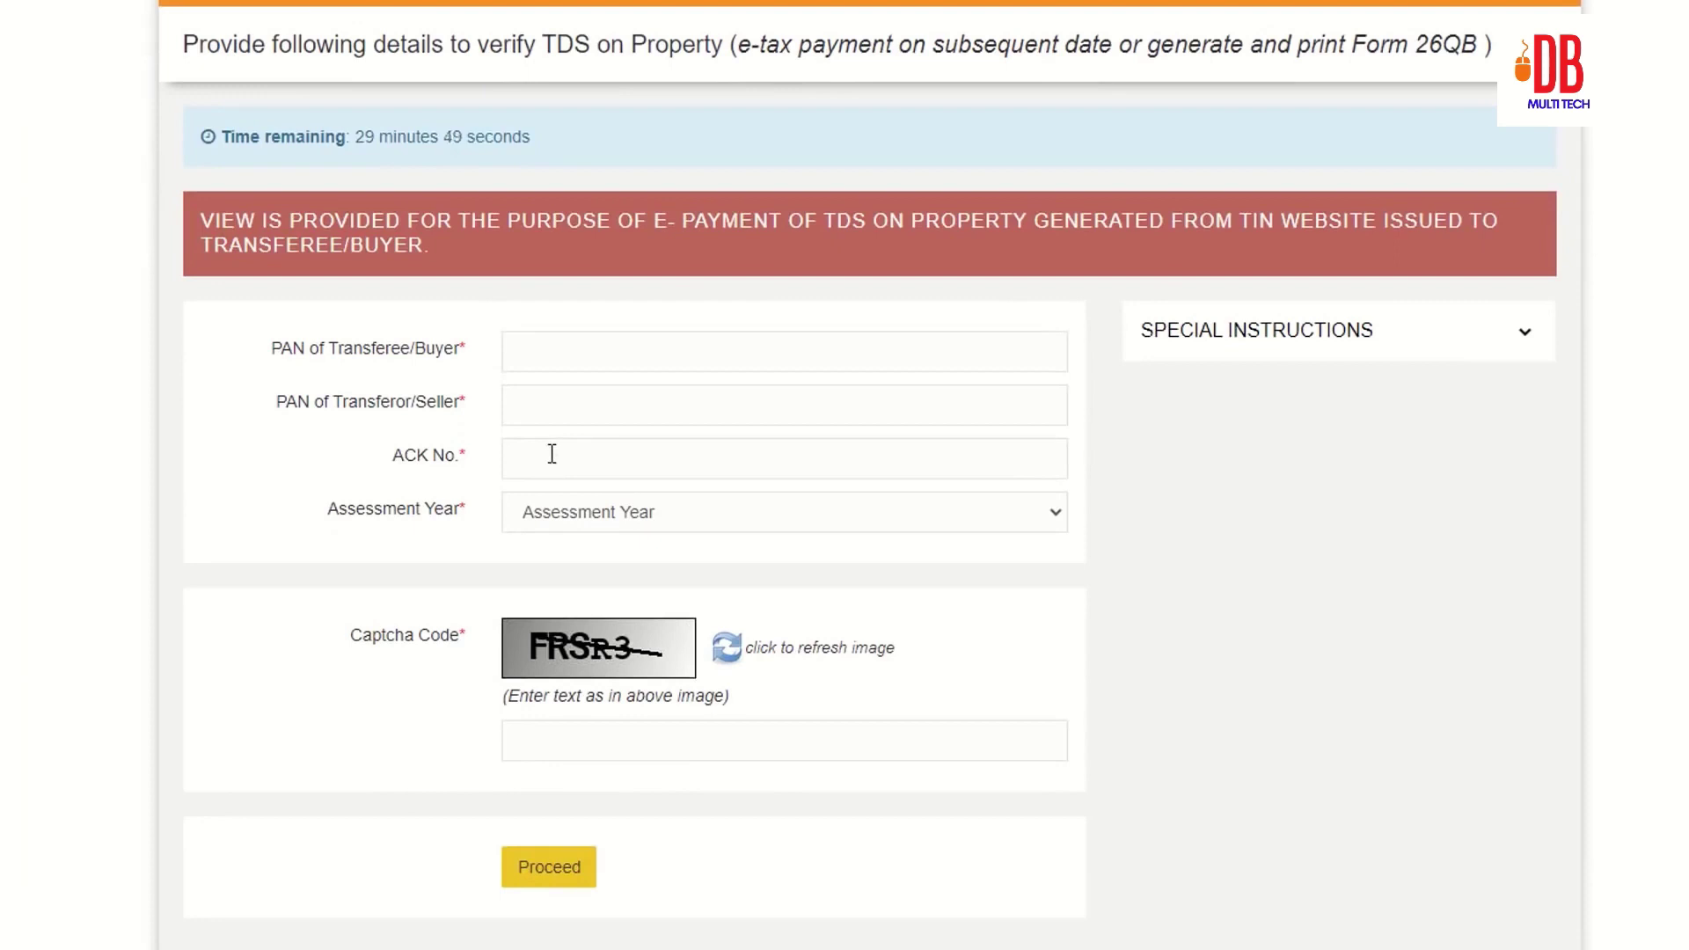
{"action": "left_click", "coordinate": [570, 510]}
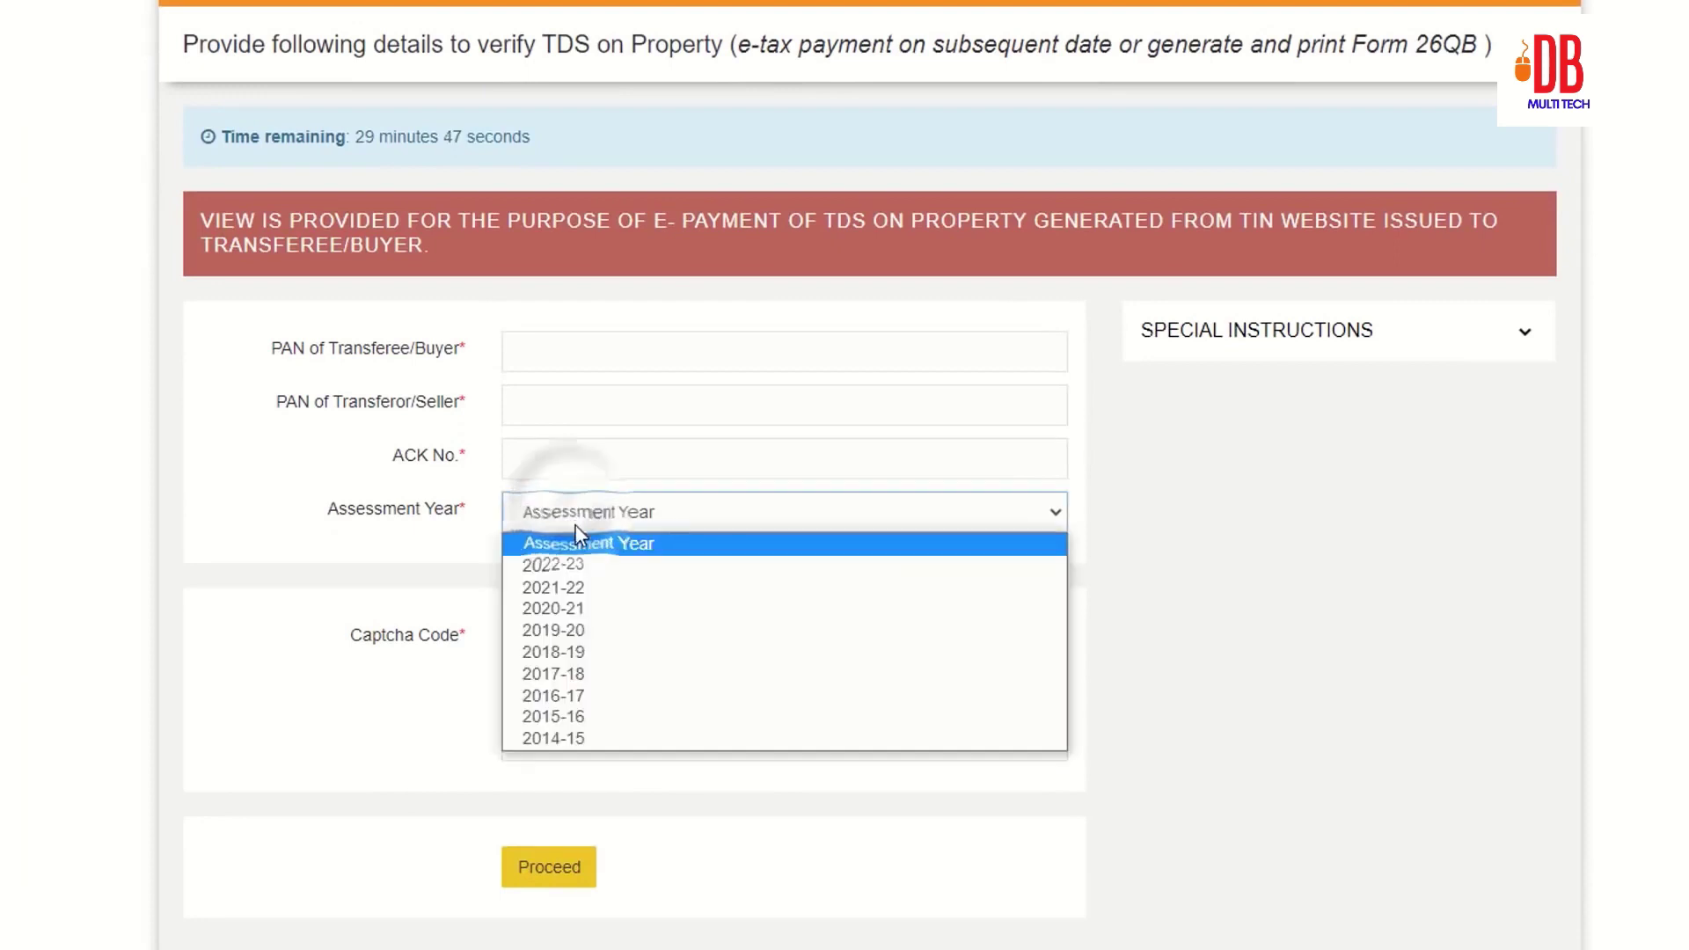
{"action": "left_click", "coordinate": [584, 588]}
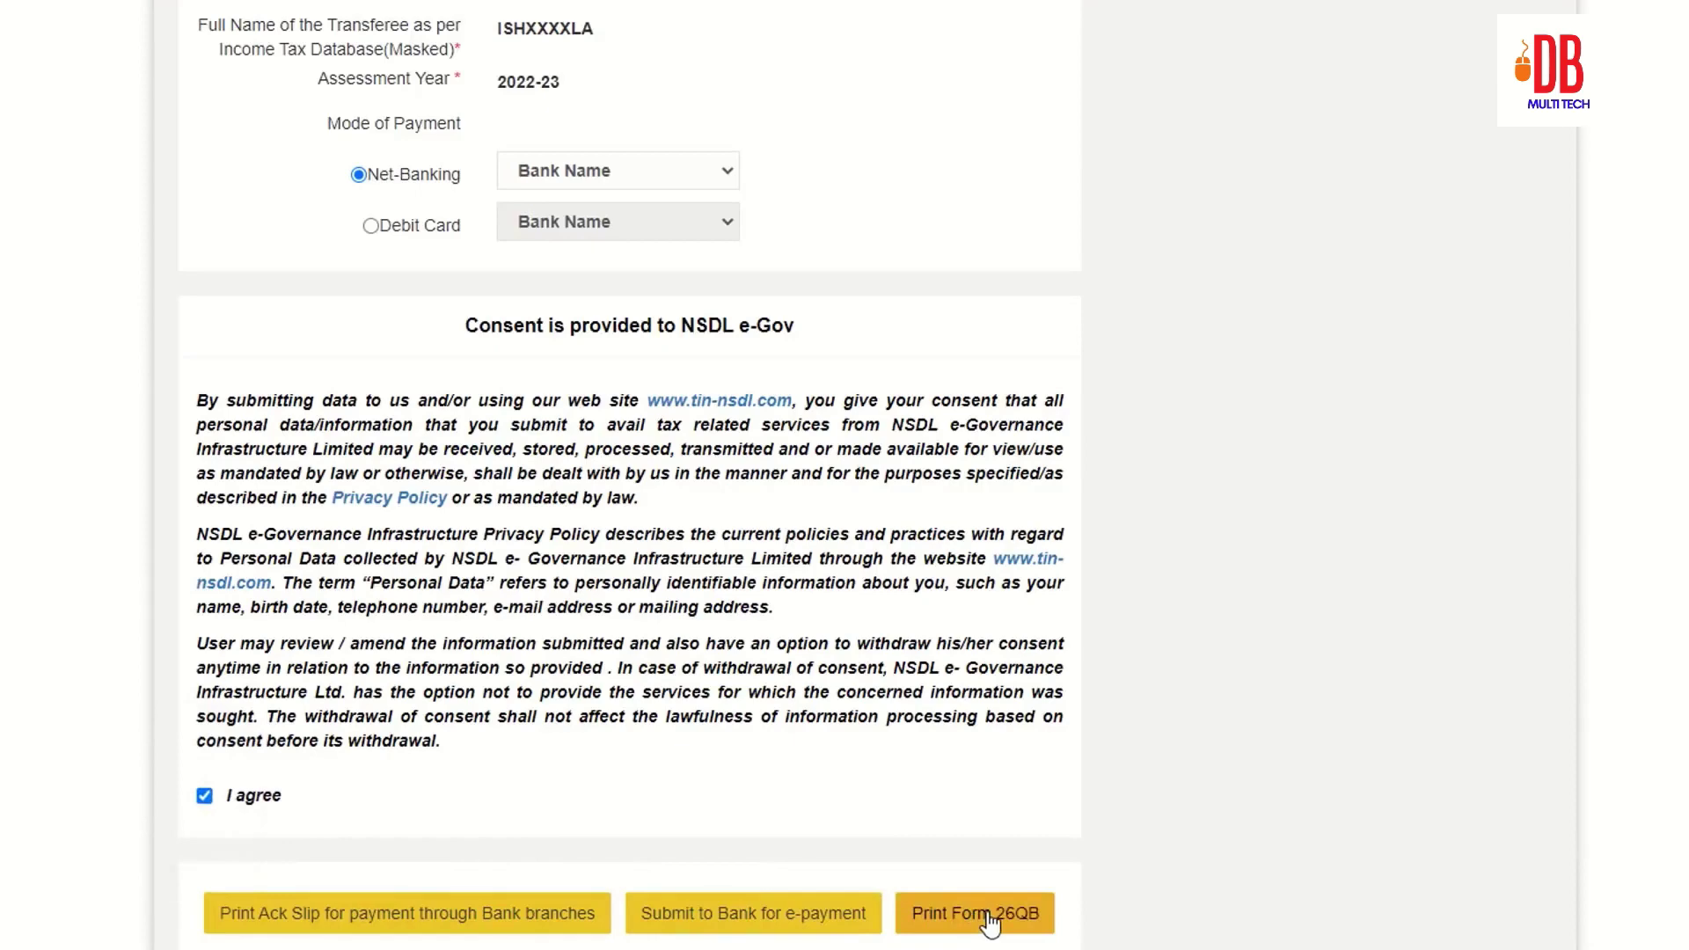
{"action": "left_click", "coordinate": [991, 923]}
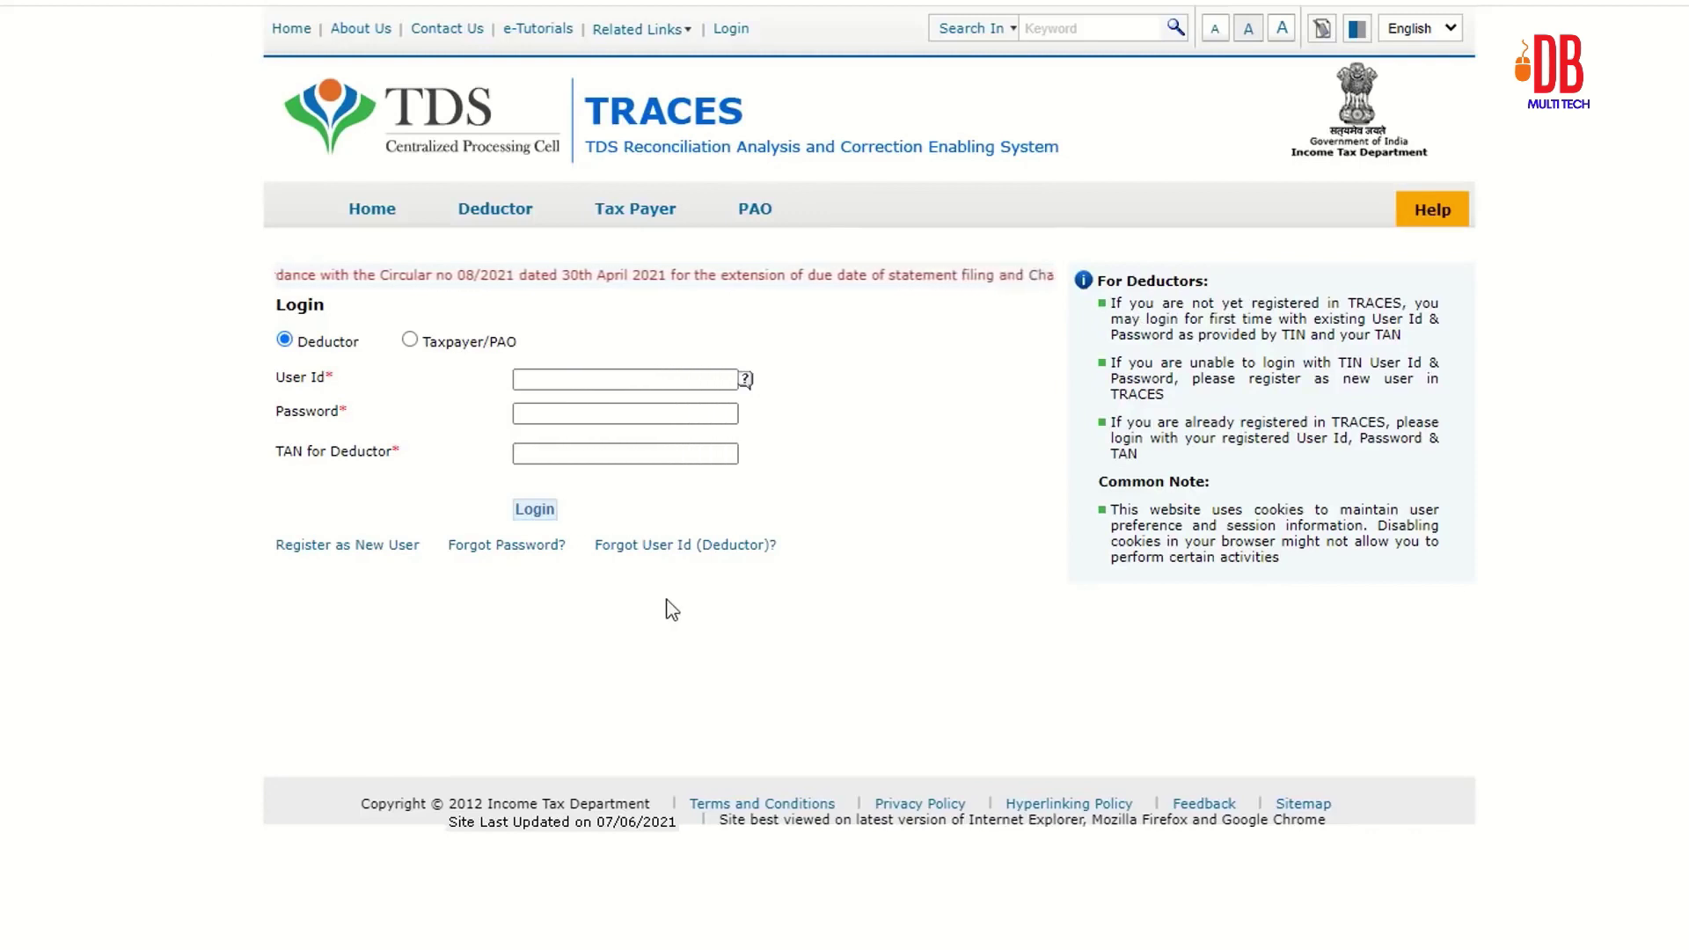
Step: Register as a new TRACES user with user type Tax Payer
{"action": "left_click", "coordinate": [335, 547]}
{"action": "left_click", "coordinate": [763, 550]}
{"action": "left_click", "coordinate": [756, 584]}
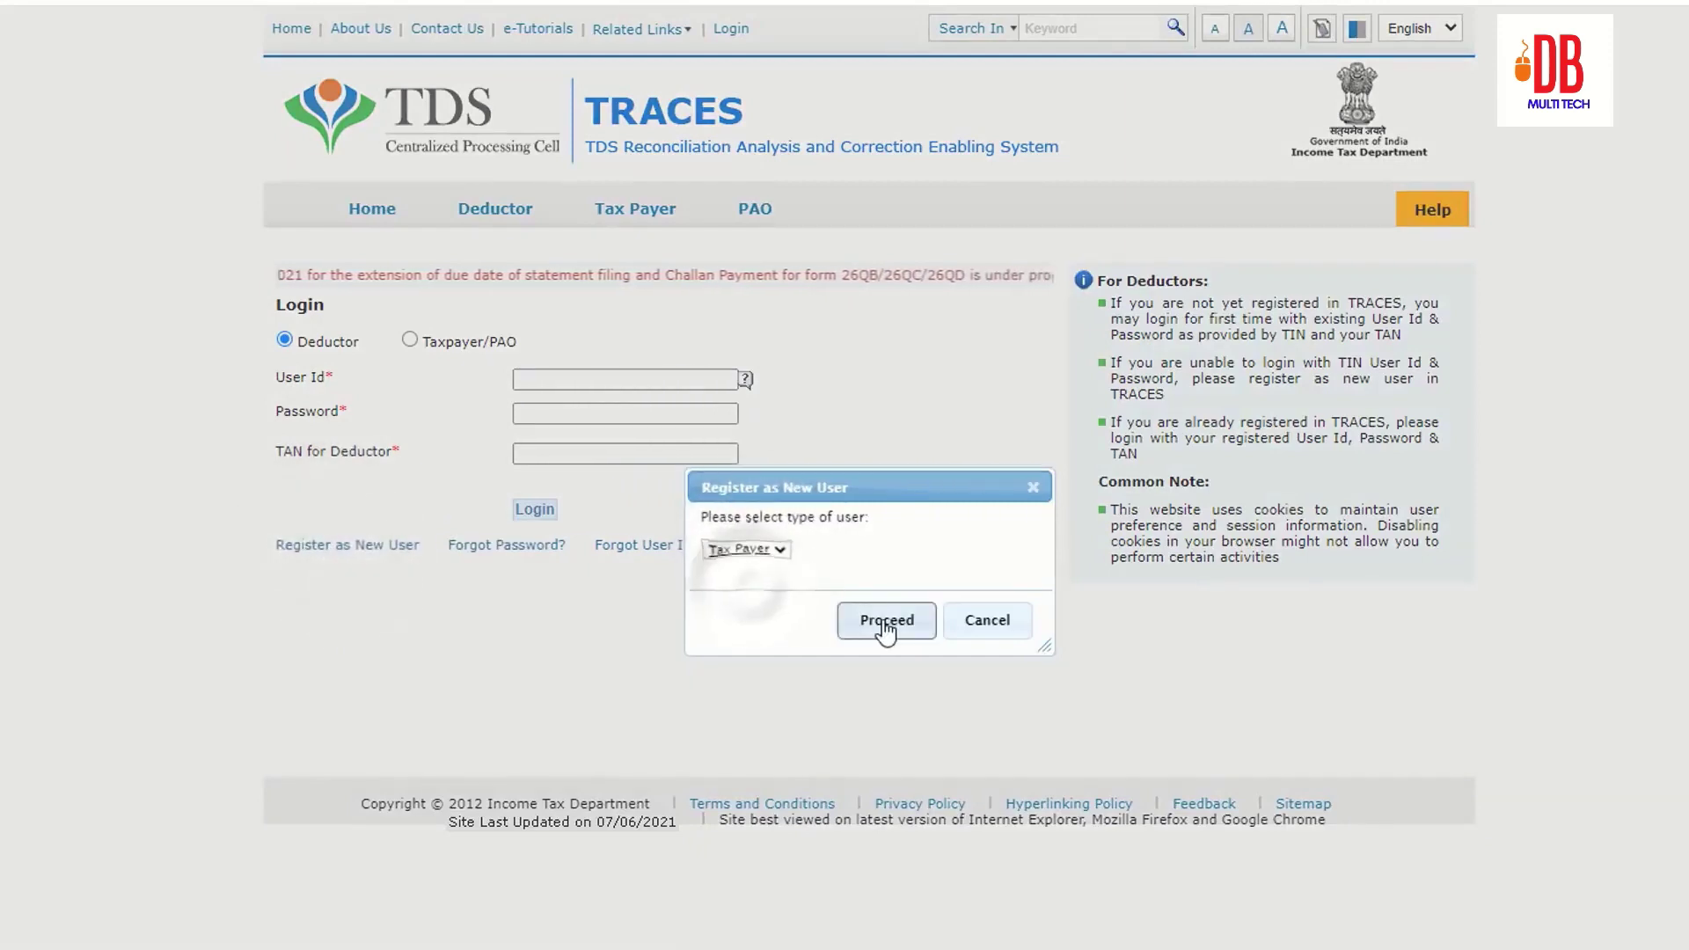
{"action": "left_click", "coordinate": [884, 621]}
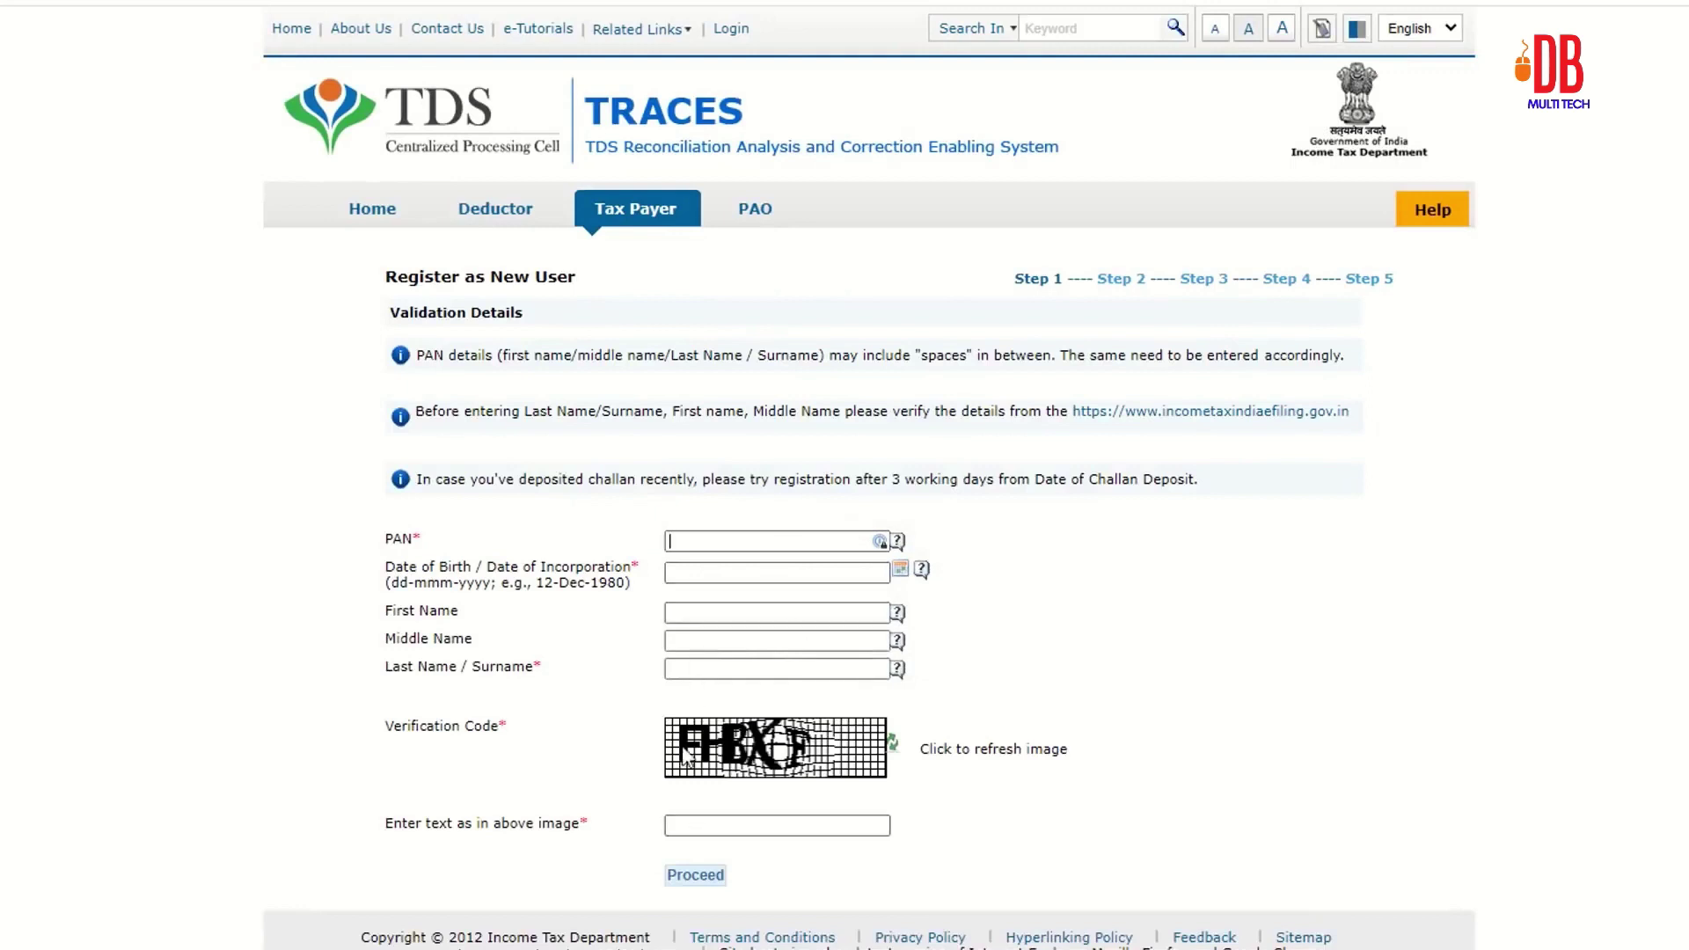
Step: Complete Step 1 with the verification code and choose 'Updated Pan of the Buyer' for validation
{"action": "left_click", "coordinate": [730, 825]}
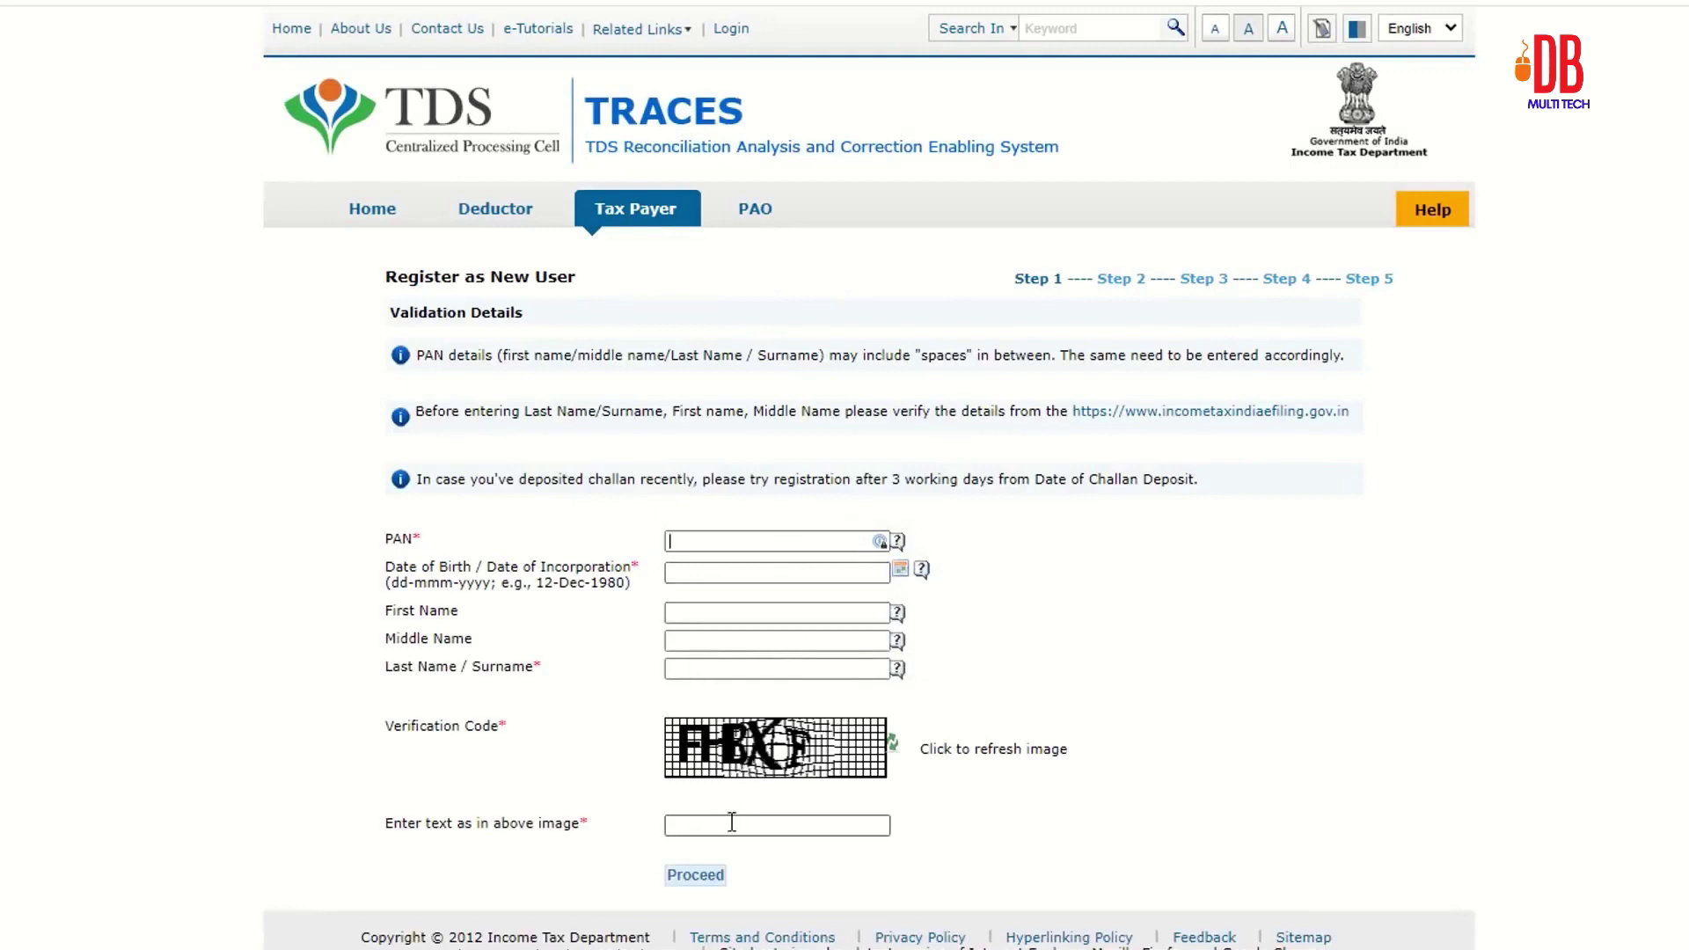
{"action": "left_click", "coordinate": [707, 876]}
{"action": "scroll", "coordinate": [507, 917], "scroll_direction": "down", "scroll_amount": 2}
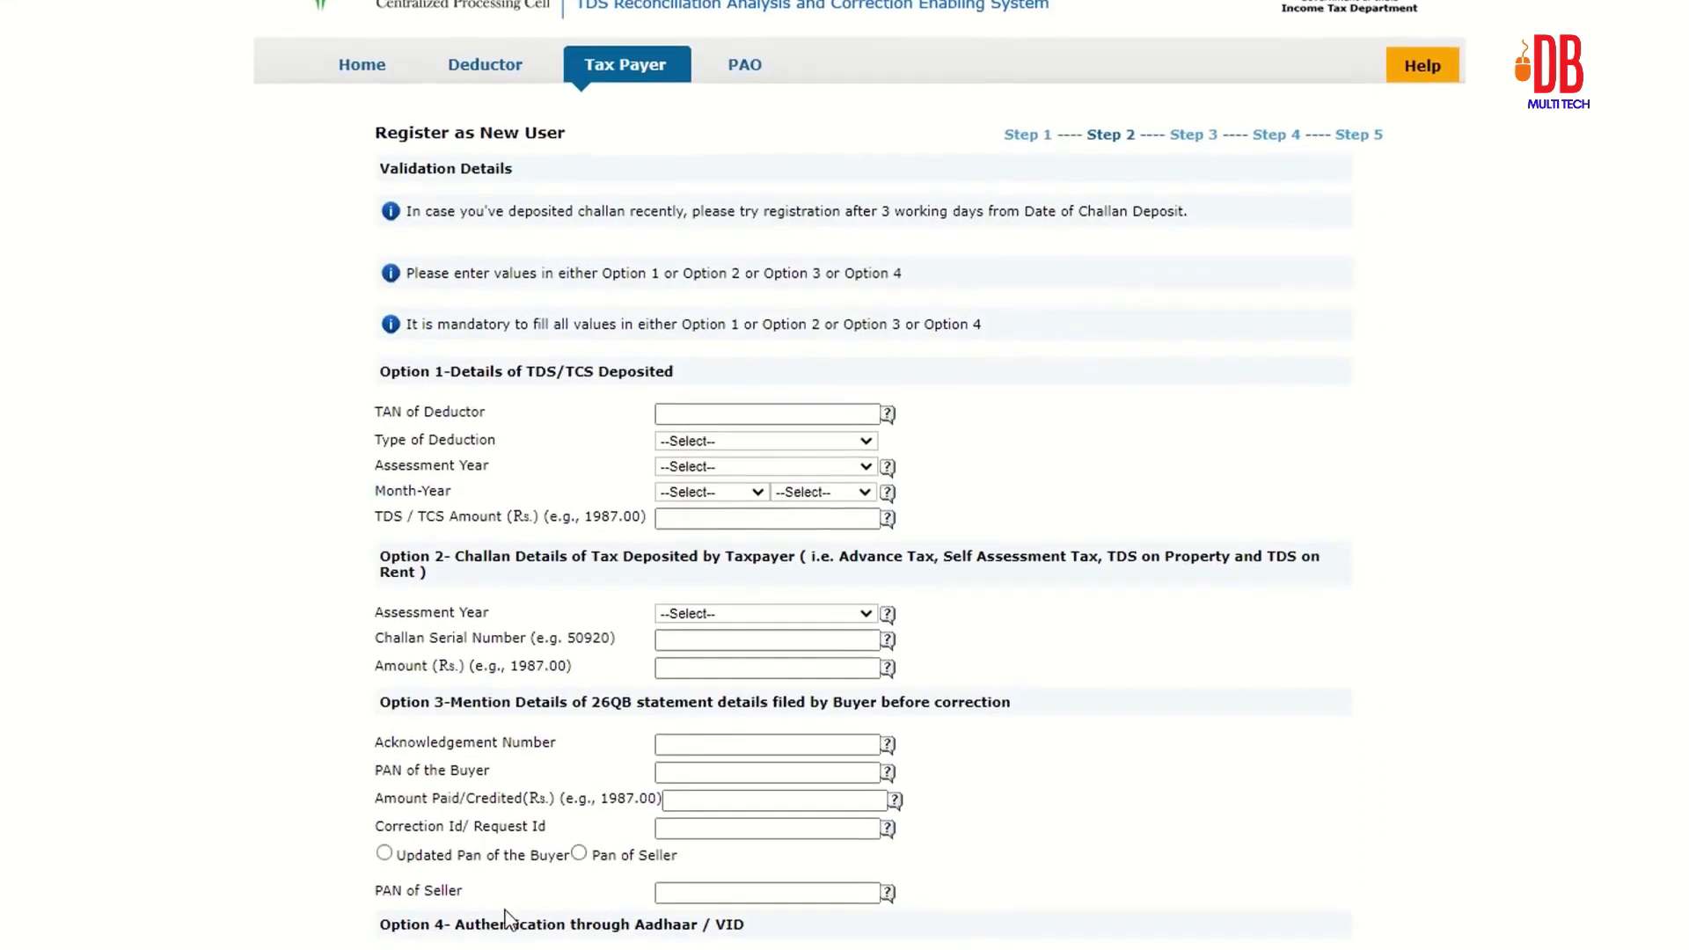
{"action": "scroll", "coordinate": [507, 918], "scroll_direction": "down", "scroll_amount": 1}
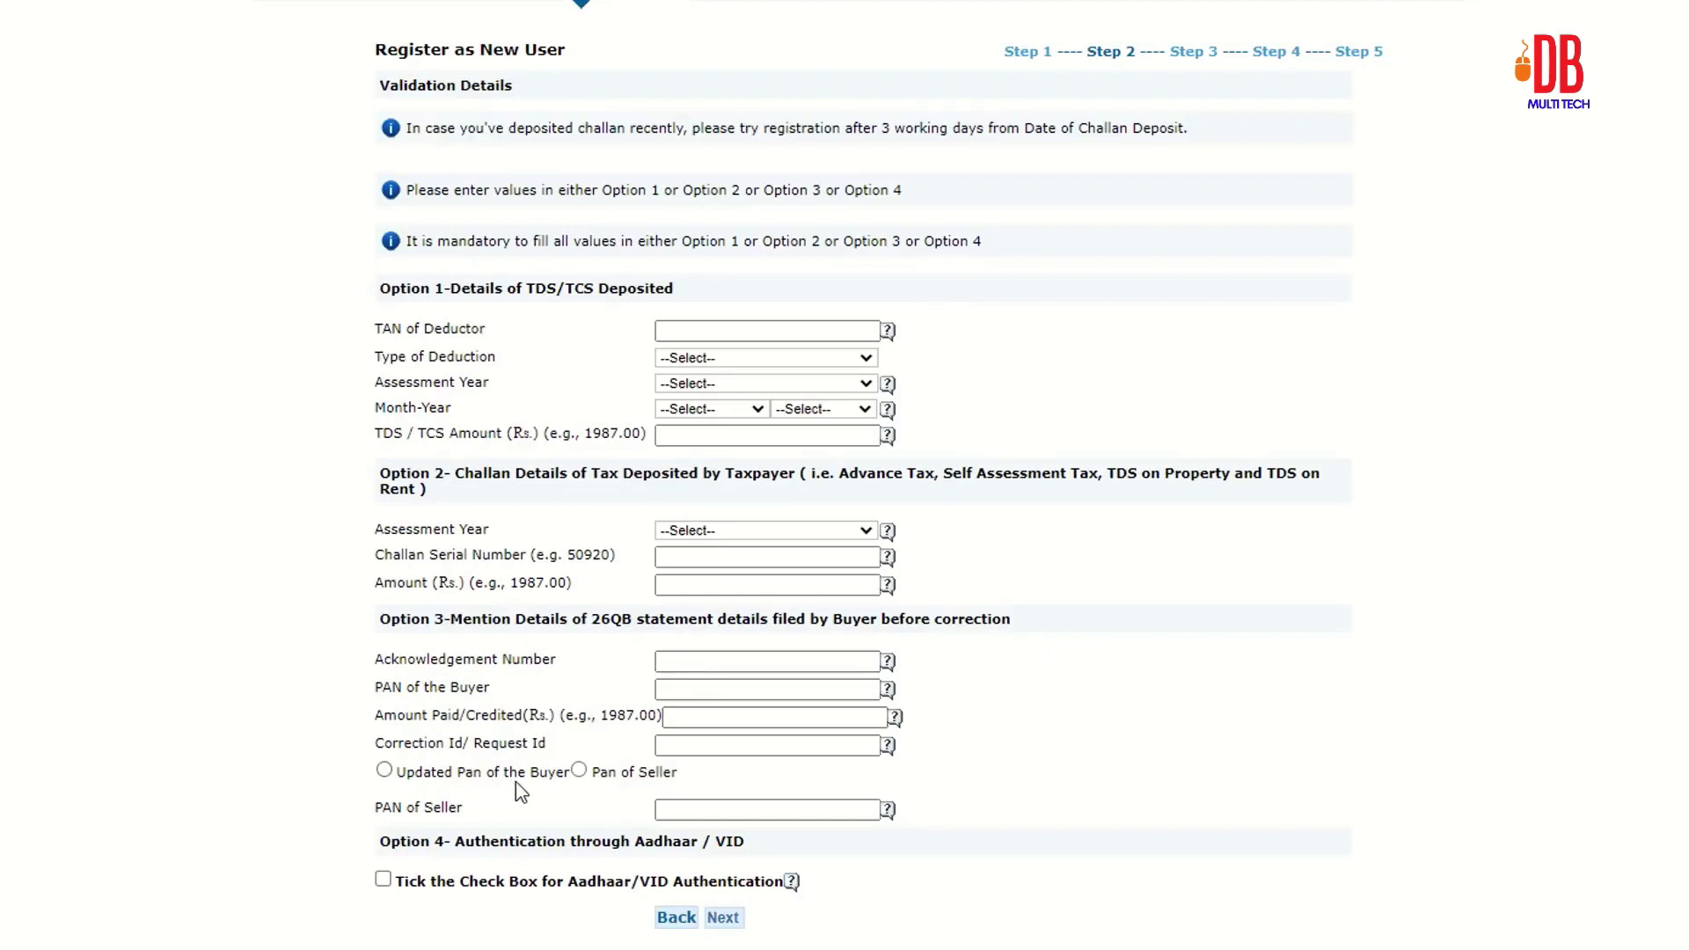
{"action": "left_click", "coordinate": [383, 770]}
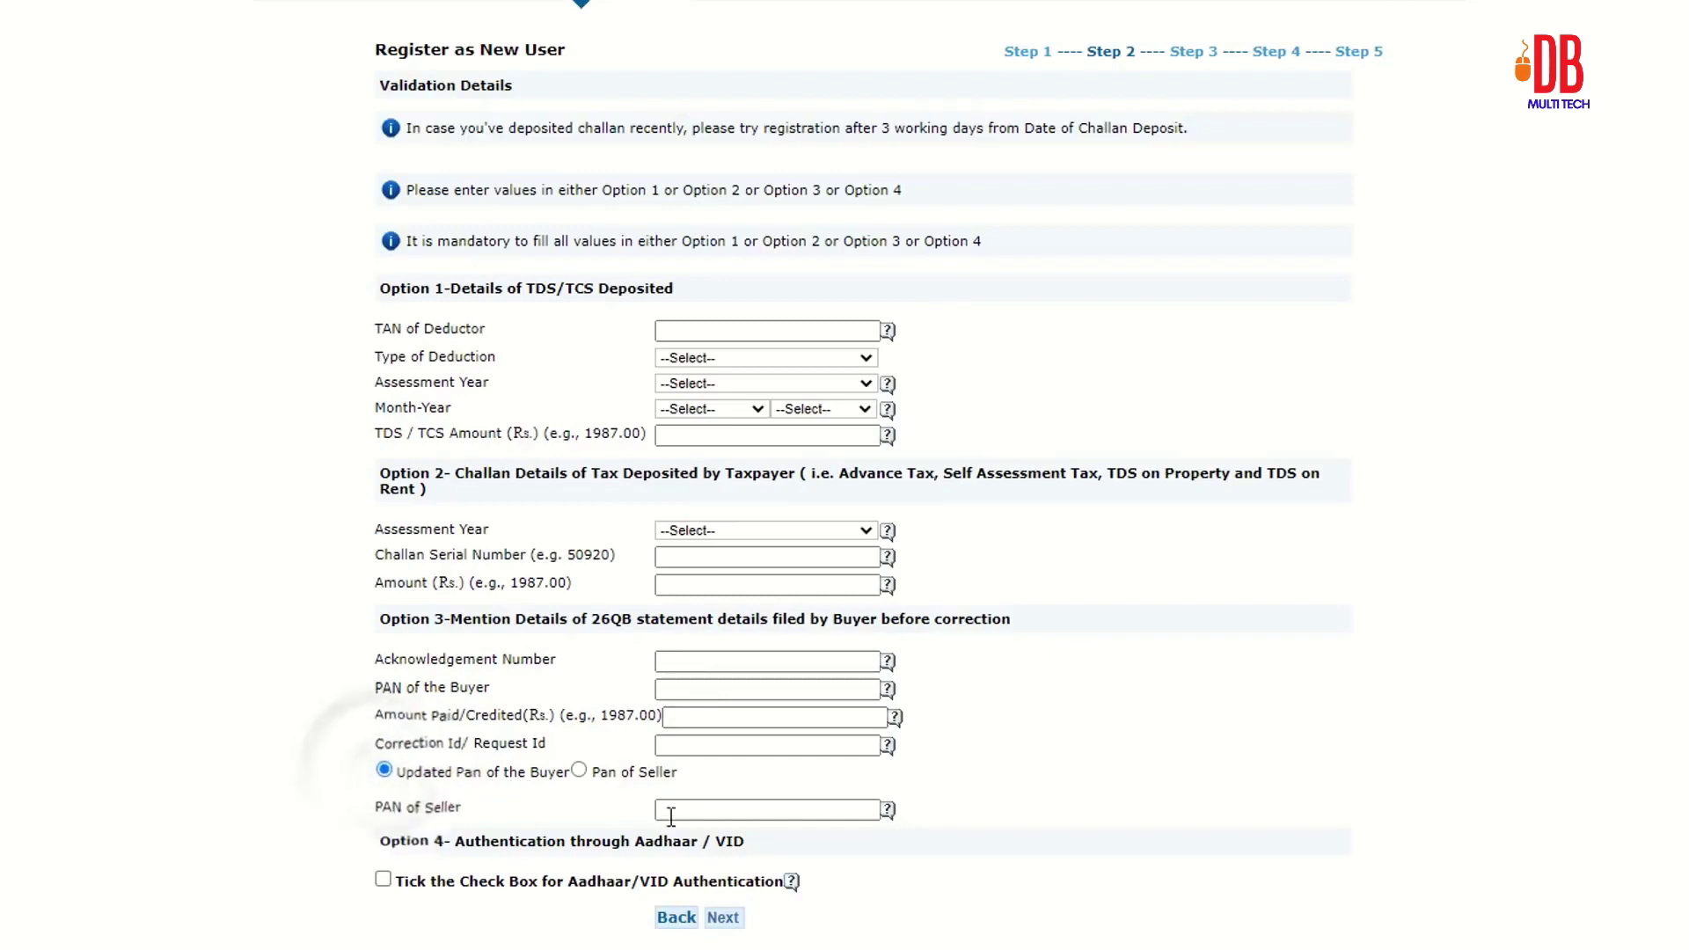